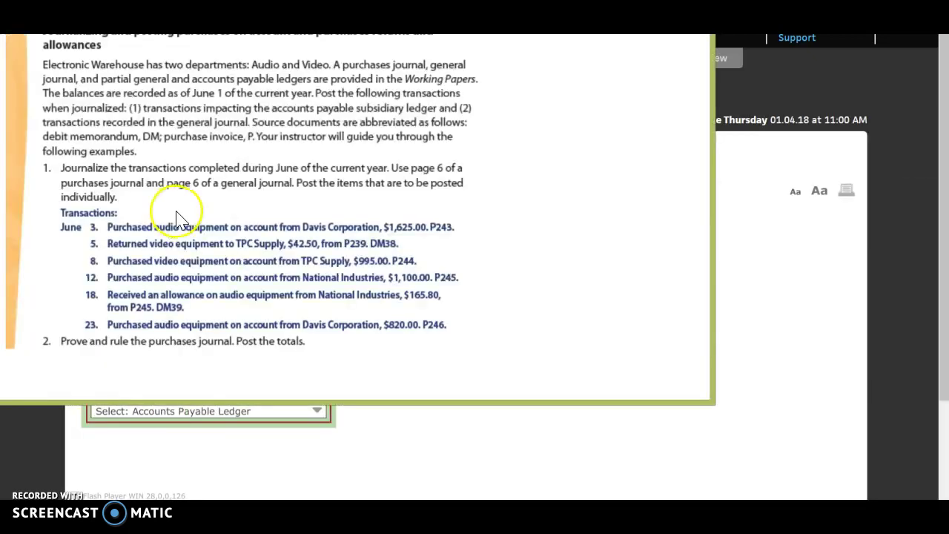
pyautogui.click(179, 210)
pyautogui.click(143, 237)
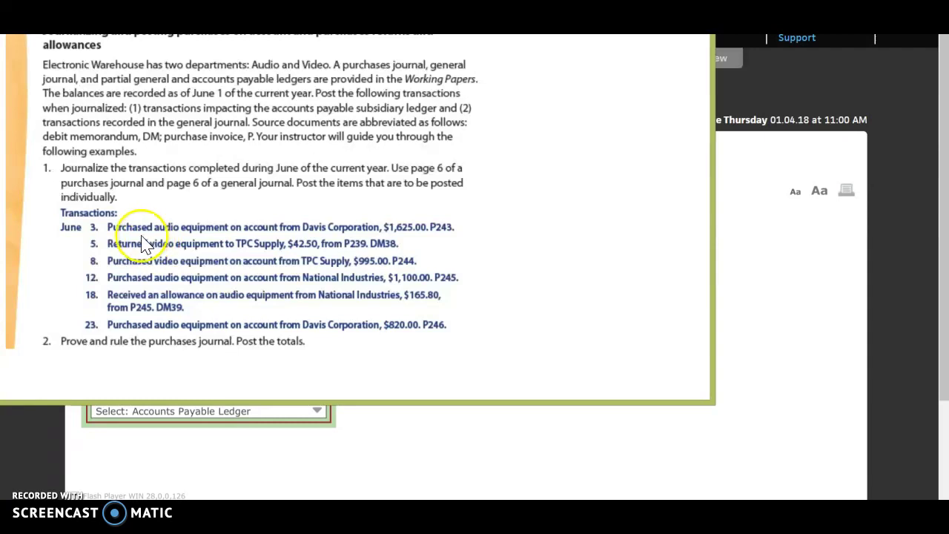
pyautogui.click(266, 241)
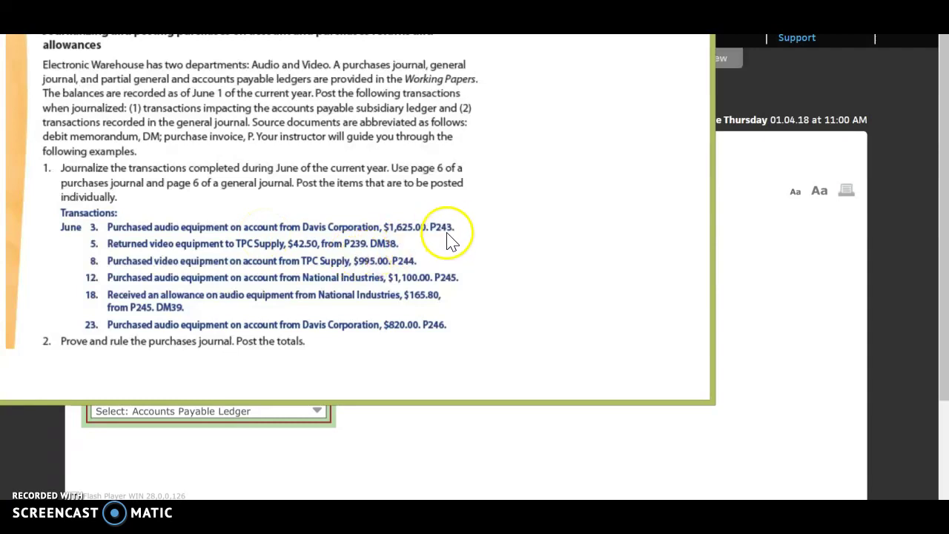
# Step: Narrow the Work Together 1-2 instructions window to sit beside the assignment, keeping the transaction text readable, and return to the assignment
pyautogui.click(899, 222)
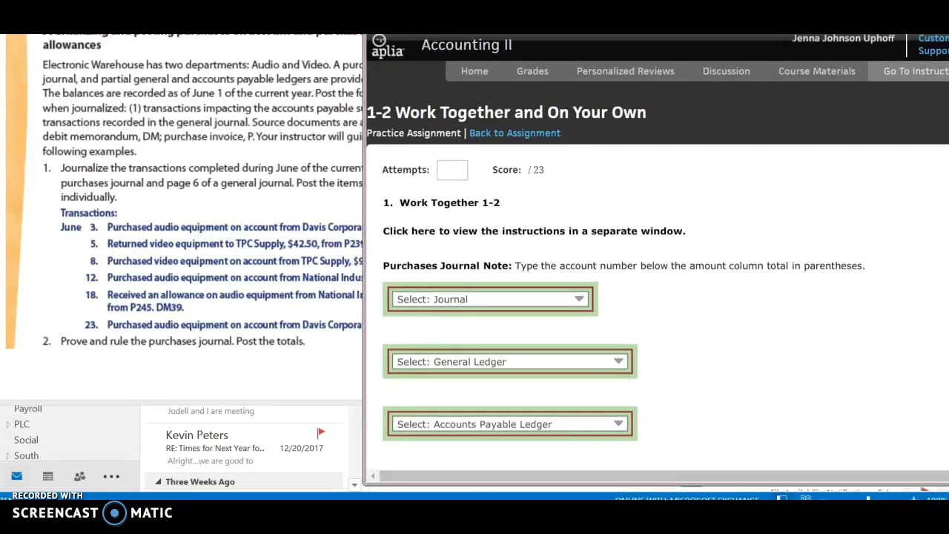
pyautogui.hotkey('alt', 'Tab')
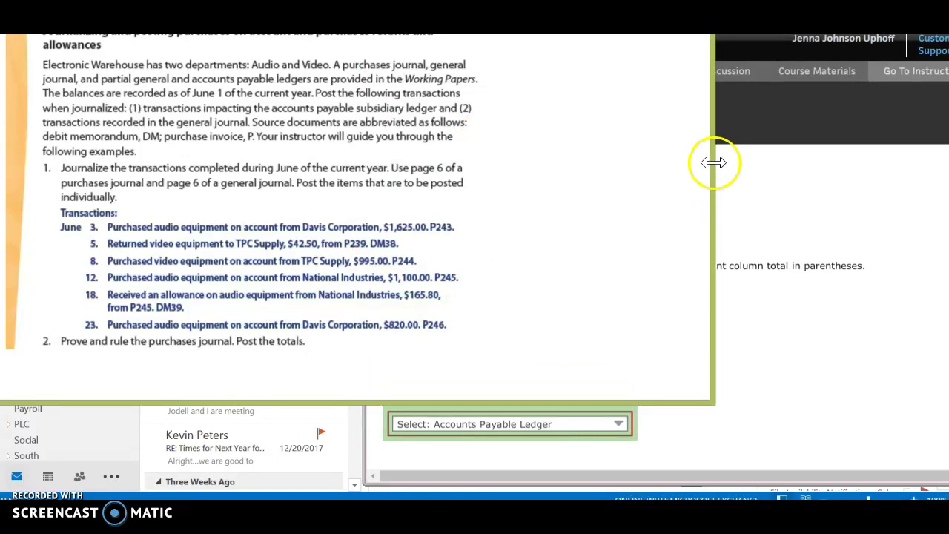
pyautogui.moveTo(714, 163); pyautogui.dragTo(470, 215)
pyautogui.moveTo(319, 393); pyautogui.dragTo(370, 402)
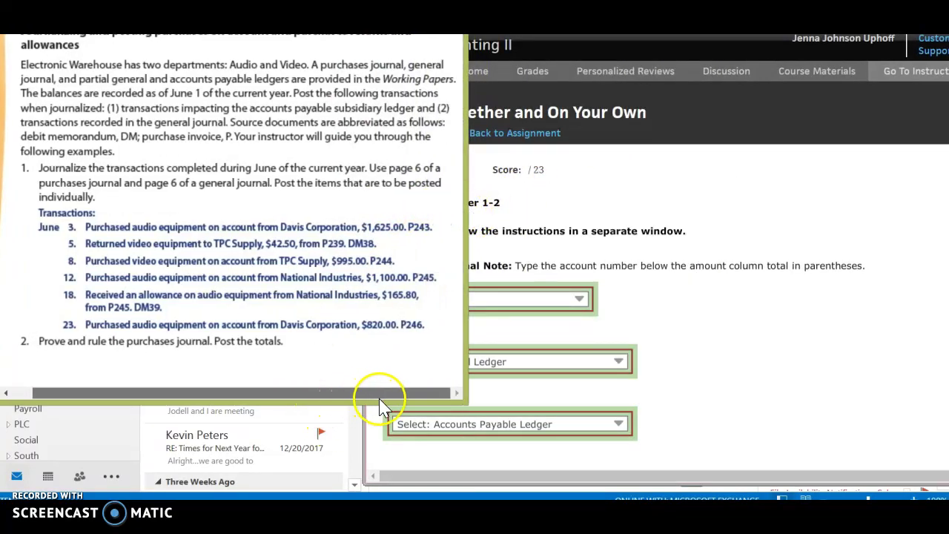
pyautogui.click(674, 159)
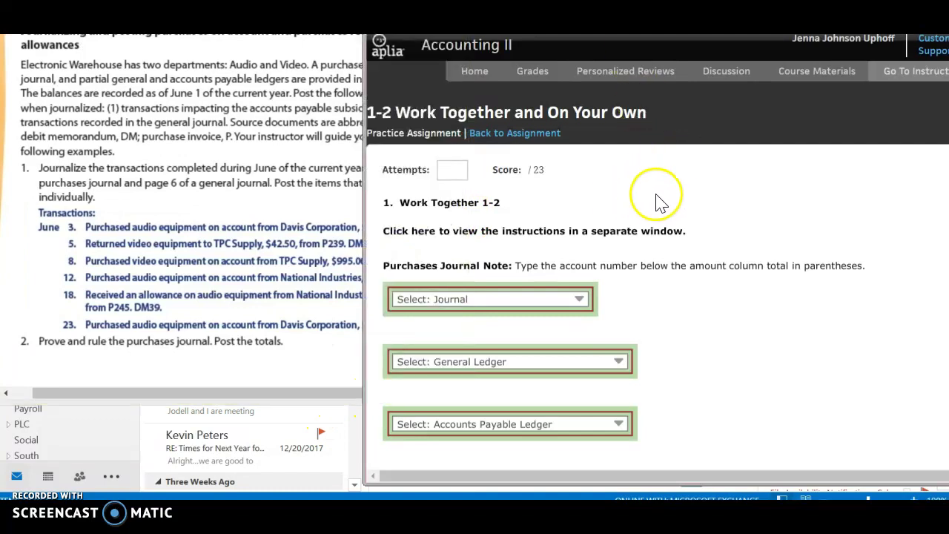
pyautogui.moveTo(593, 22); pyautogui.dragTo(653, 23)
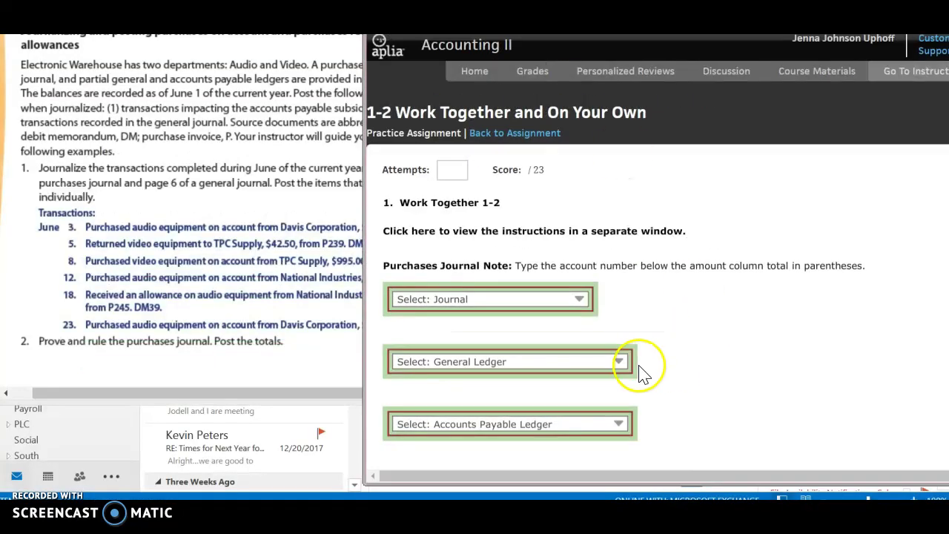
# Step: Open the Purchases Journal form in the assignment and bring its debit columns into view
pyautogui.click(572, 304)
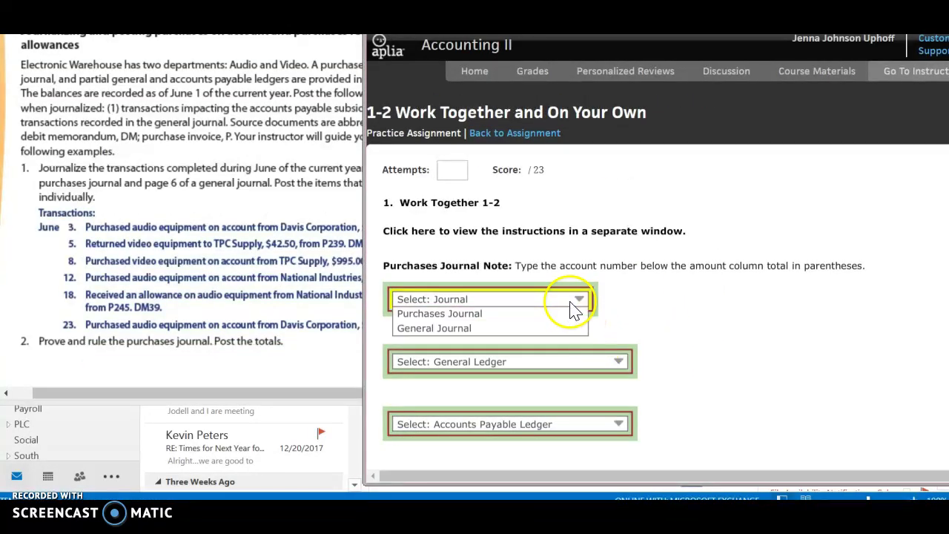
pyautogui.click(565, 316)
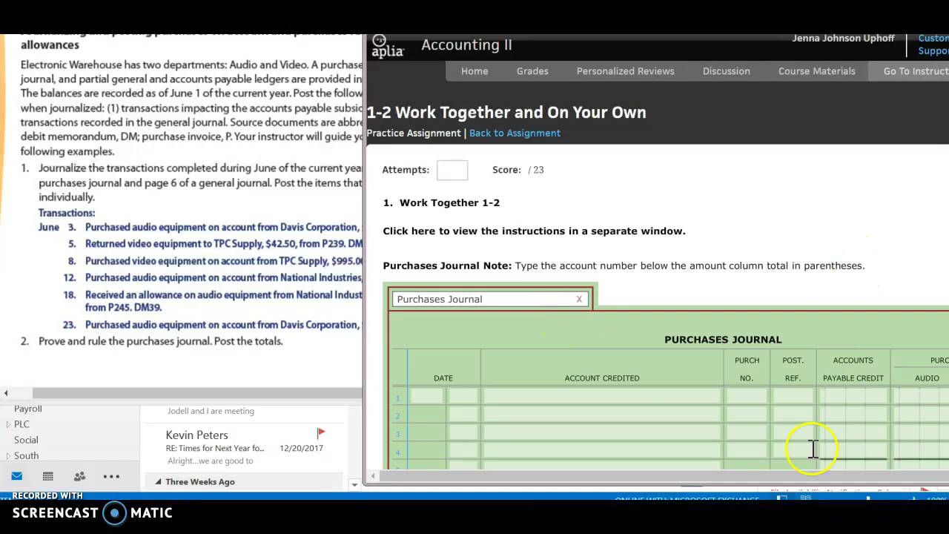
pyautogui.moveTo(754, 477); pyautogui.dragTo(808, 478)
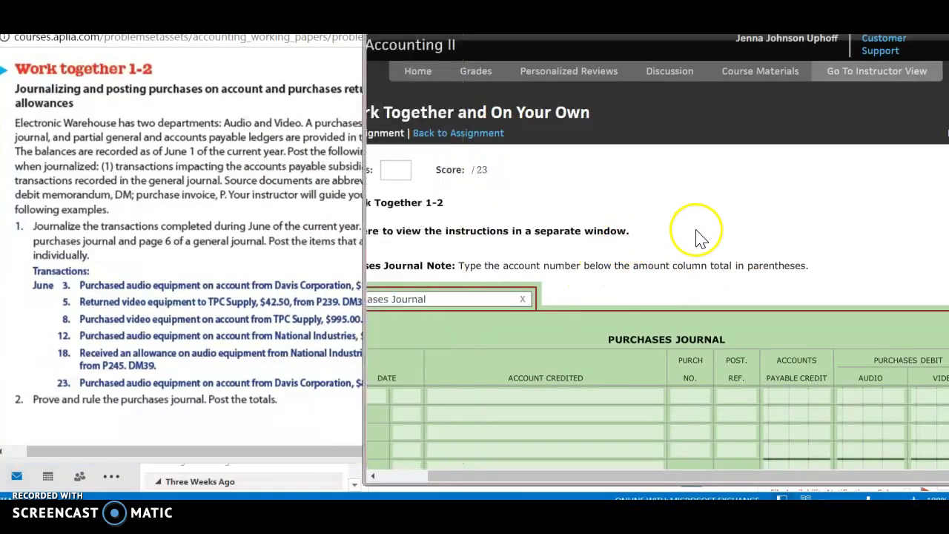
# Step: Enter the date Jun 3 and the credited account Davis Corporation on line 1 of the purchases journal
pyautogui.click(375, 394)
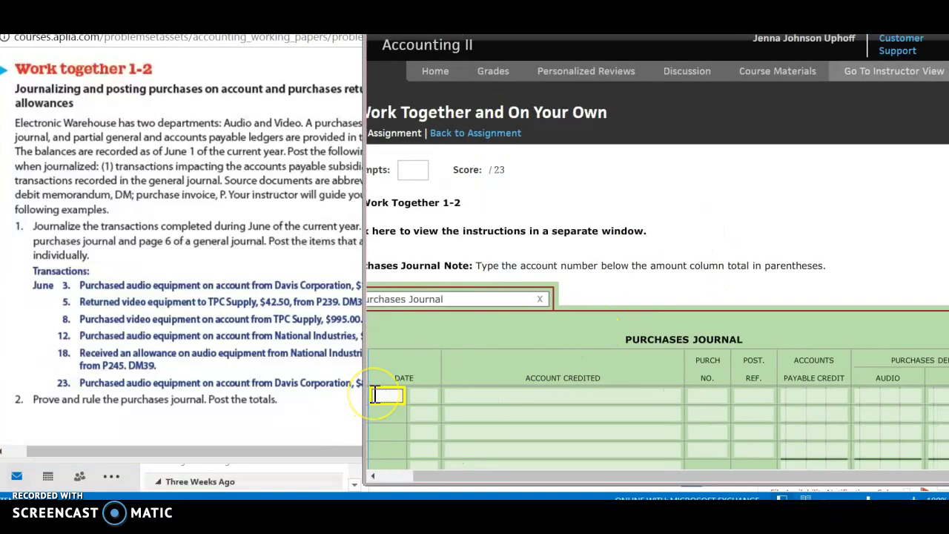
pyautogui.write('Jun')
pyautogui.press('Tab')
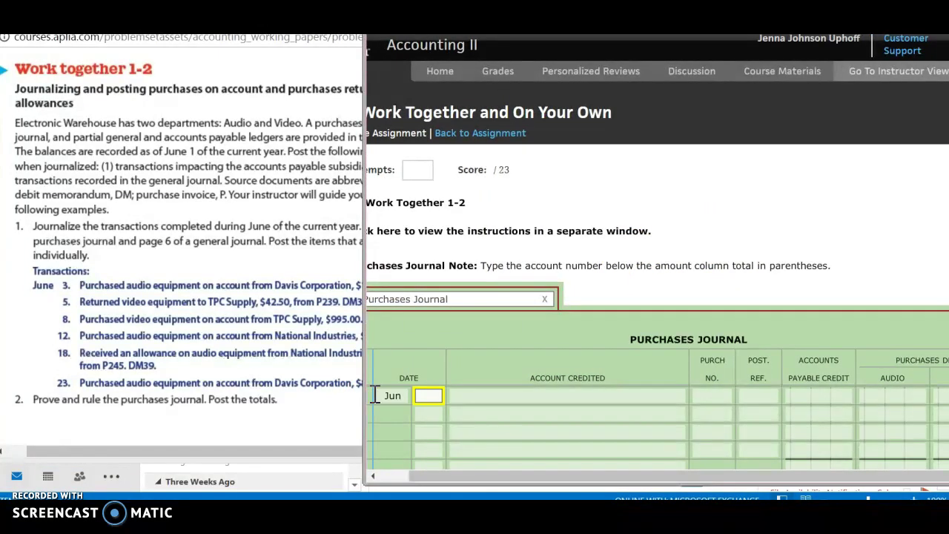
pyautogui.write('3')
pyautogui.press('Tab')
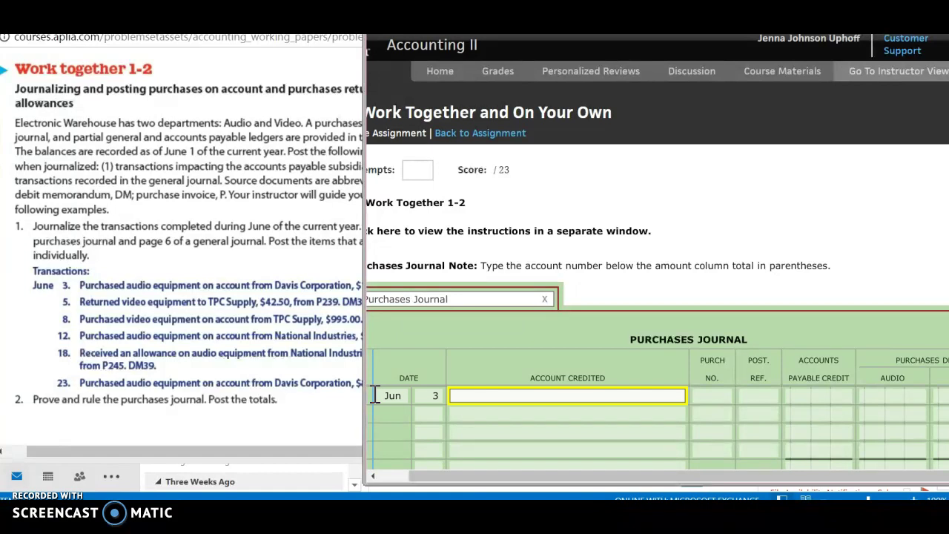
pyautogui.write('Da')
pyautogui.press('Tab')
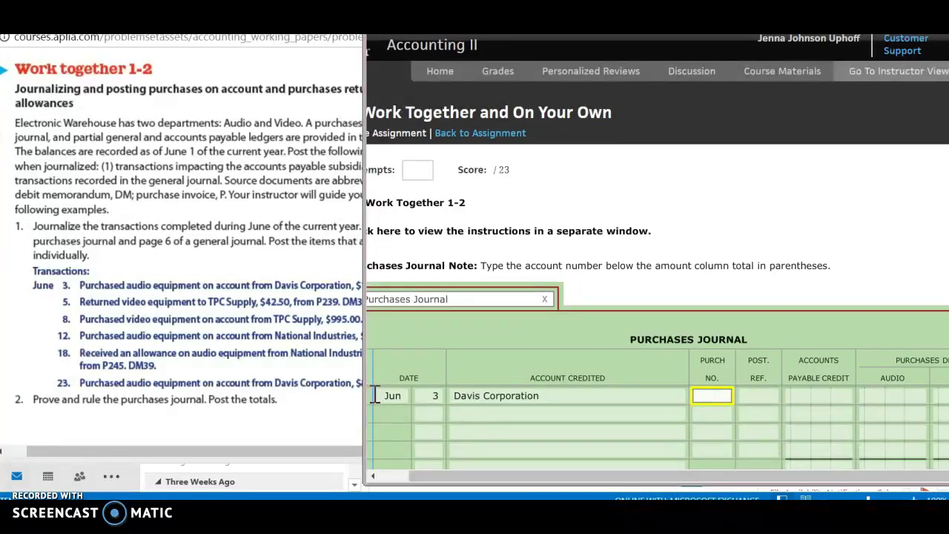
# Step: Enter purchase number 243 for the Davis Corporation entry, leaving its posting reference blank
pyautogui.click(249, 398)
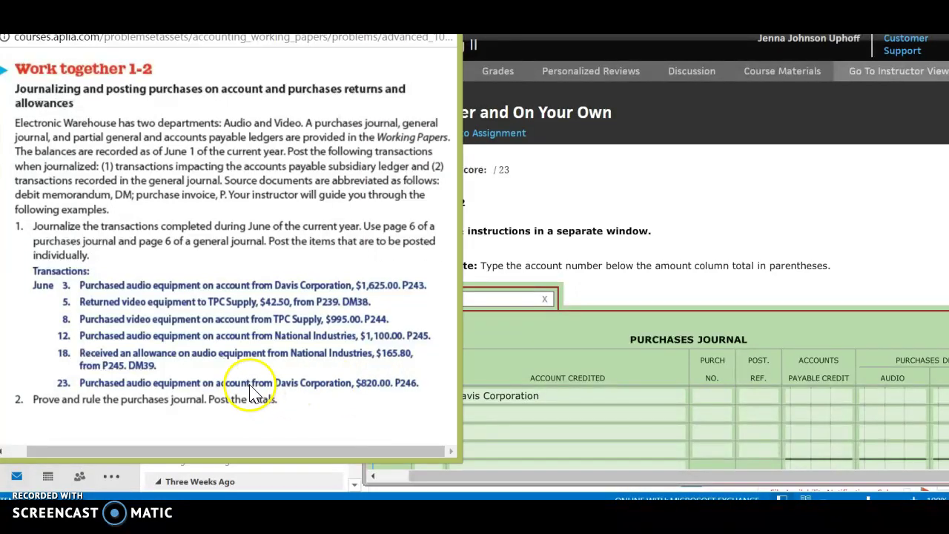
pyautogui.click(729, 395)
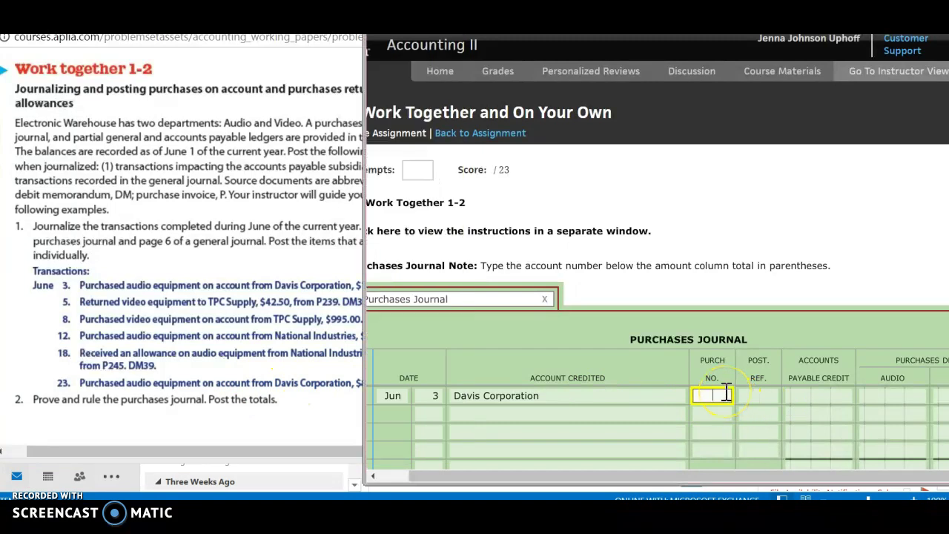
pyautogui.scroll(-1, 726, 393)
pyautogui.write('243')
pyautogui.press('Tab')
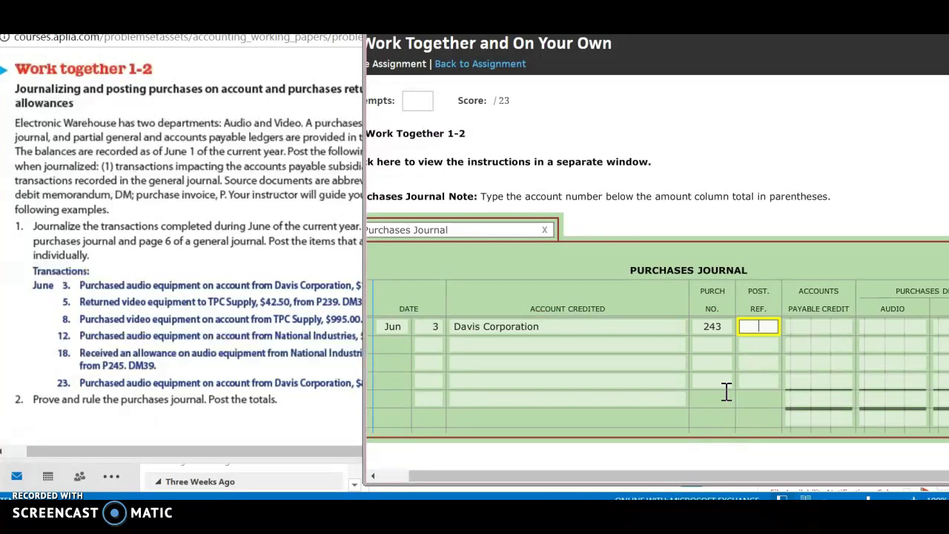
pyautogui.press('Tab')
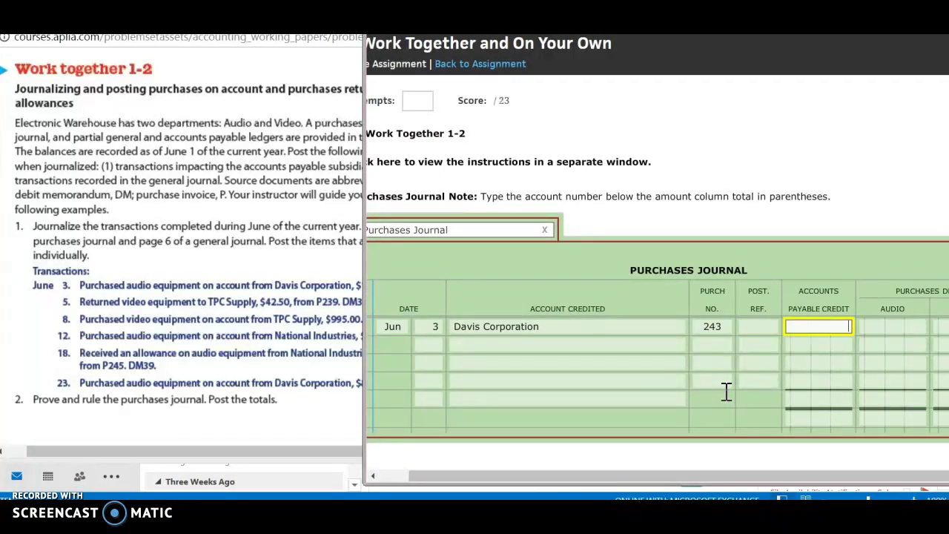
# Step: Enter 1625 as both the accounts payable credit and the audio purchases debit for the Davis Corporation entry
pyautogui.click(284, 373)
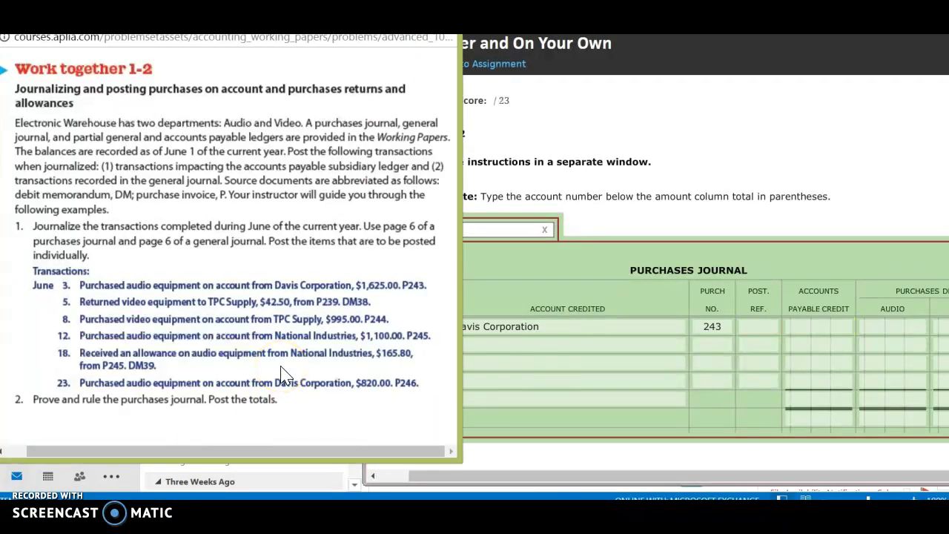
pyautogui.click(804, 327)
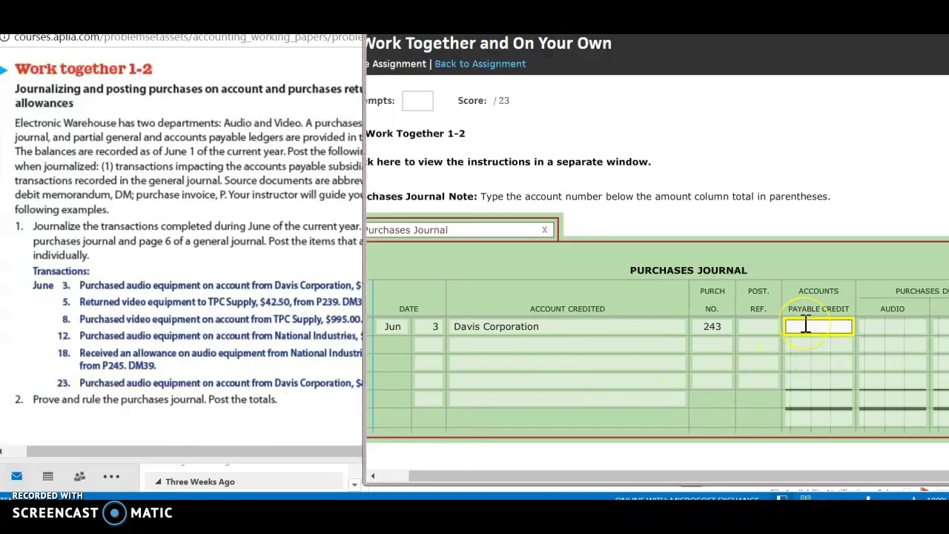
pyautogui.write('1625')
pyautogui.press('Tab')
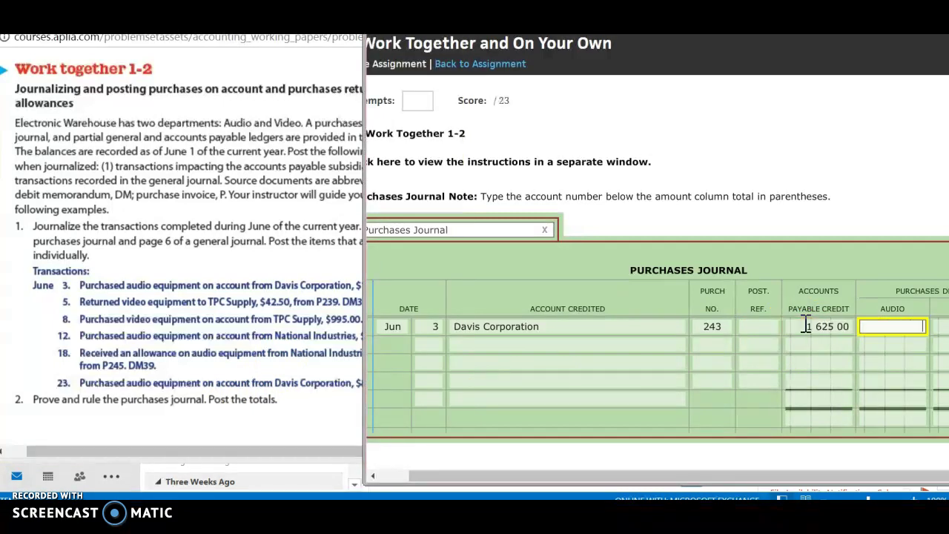
pyautogui.write('1625')
# Step: Check the June 5 transaction in the instructions and switch the journal form to the General Journal
pyautogui.click(263, 452)
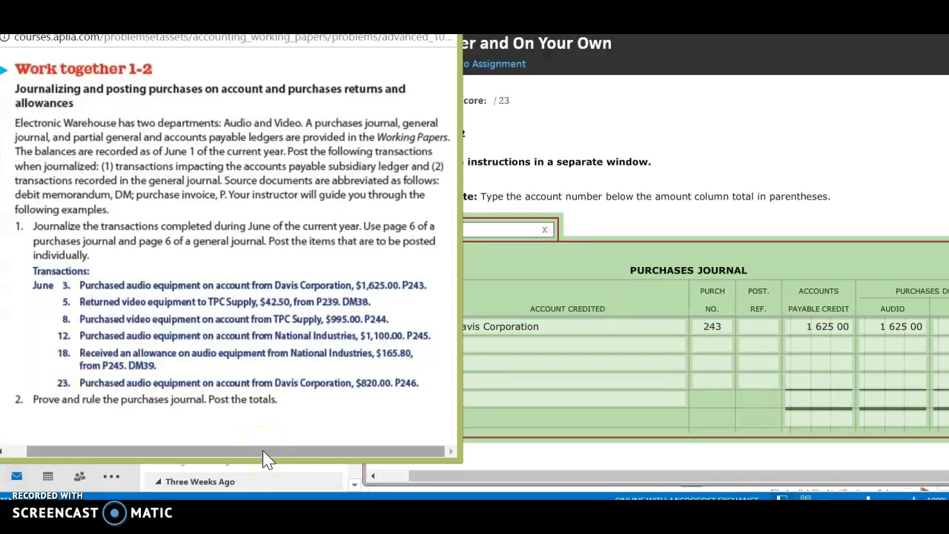
pyautogui.click(263, 419)
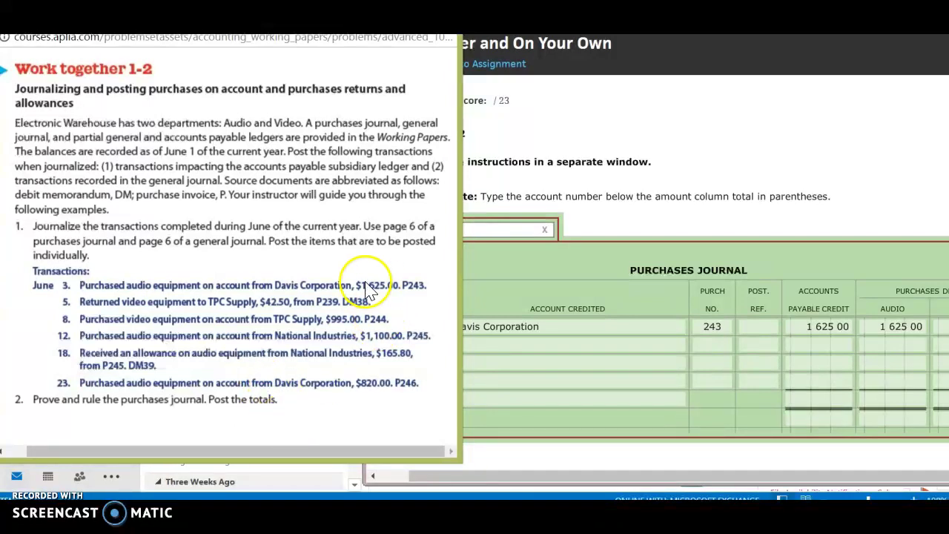
pyautogui.click(506, 236)
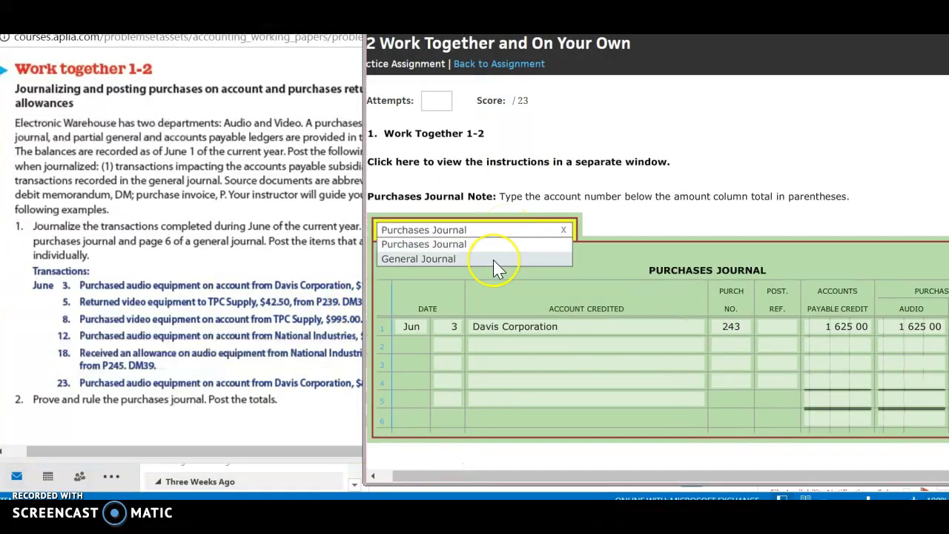
pyautogui.click(494, 259)
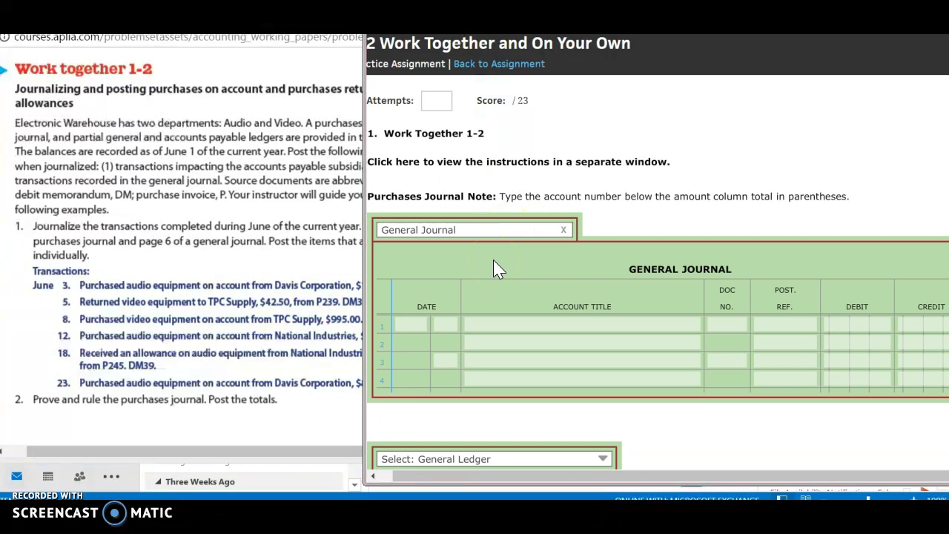
# Step: Enter the date Jun 5 and the account title Accts. Pay./TPC Supply on line 1 of the general journal
pyautogui.click(413, 325)
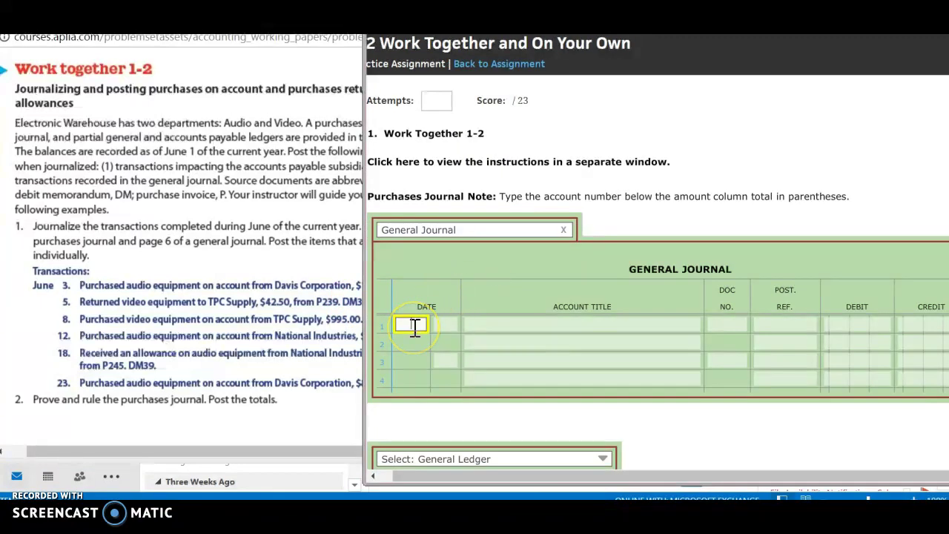
pyautogui.write('Jun')
pyautogui.press('Tab')
pyautogui.write('5')
pyautogui.press('Tab')
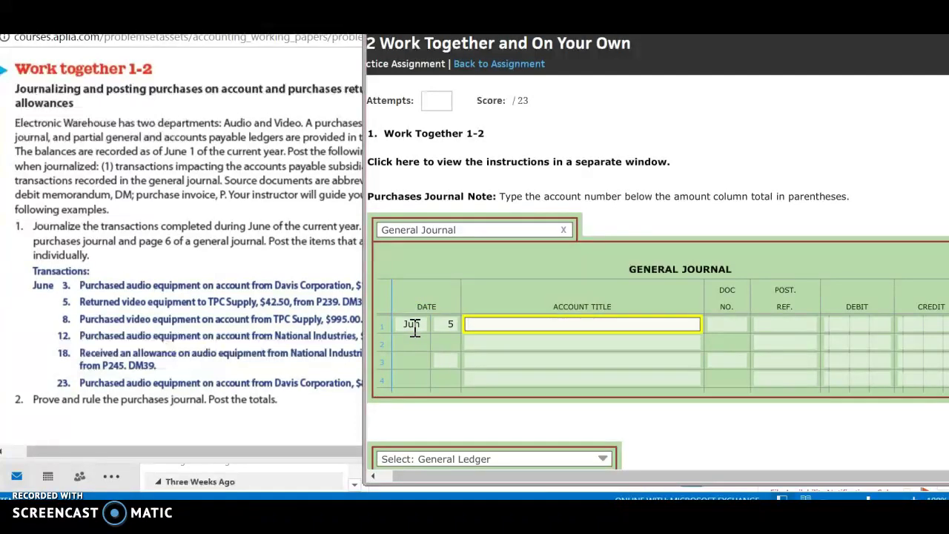
pyautogui.write('A')
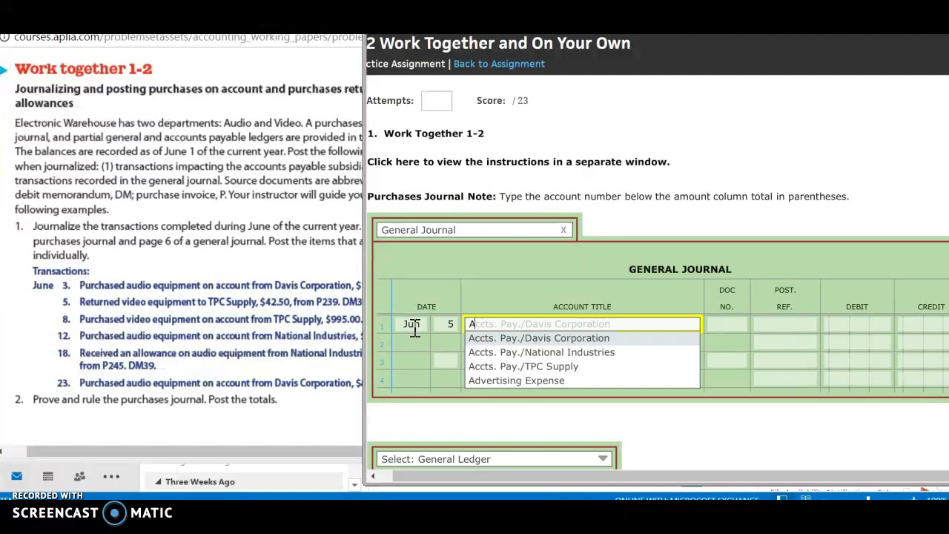
pyautogui.write('c')
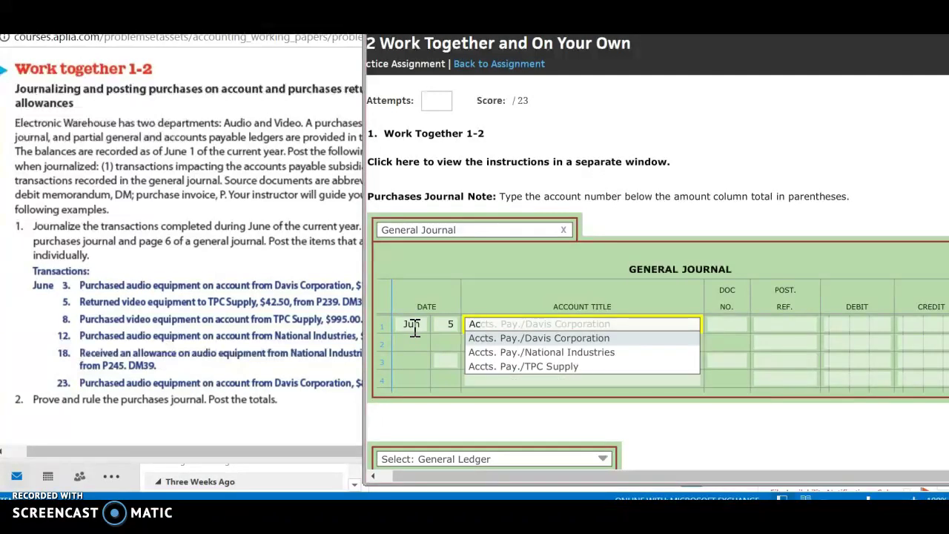
pyautogui.click(549, 366)
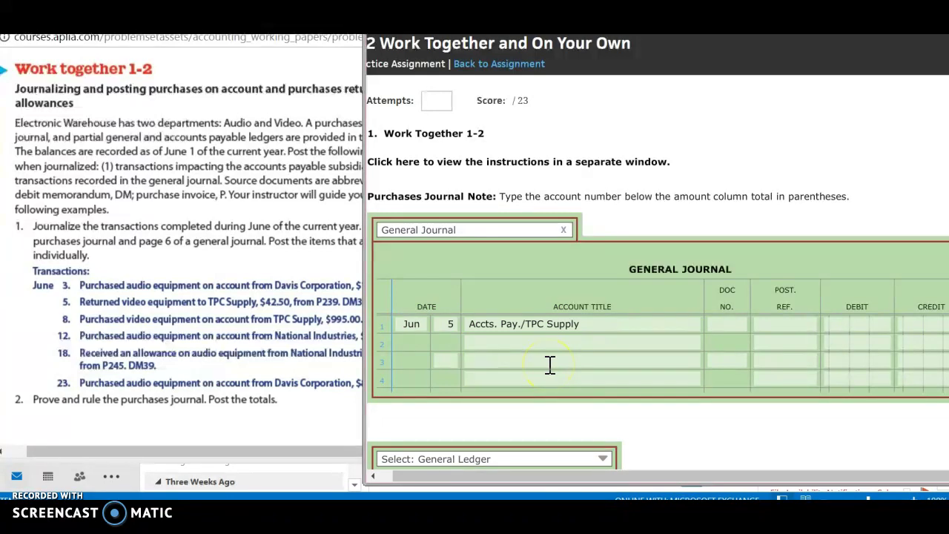
# Step: Enter document number DM38 for the TPC Supply entry, leave its posting reference blank, and go to the debit amount
pyautogui.click(724, 352)
pyautogui.click(731, 323)
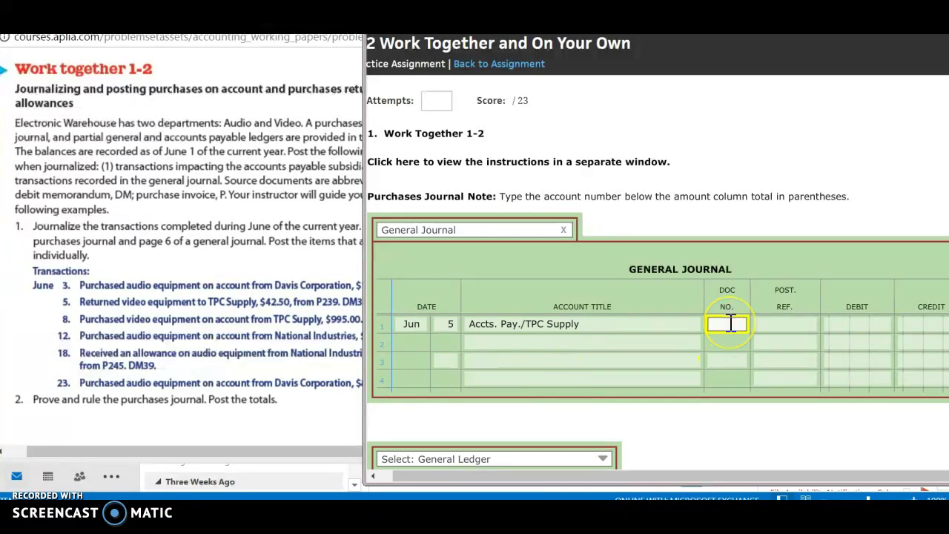
pyautogui.click(234, 300)
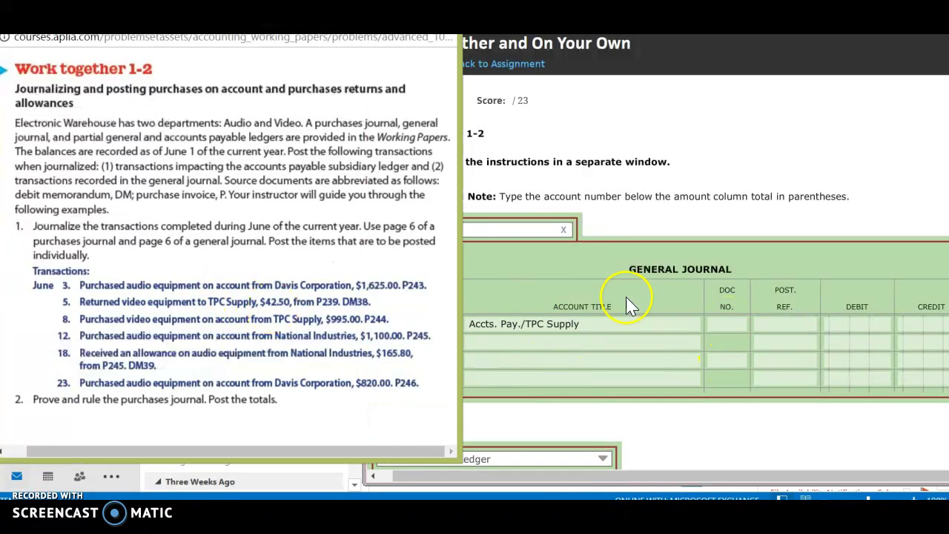
pyautogui.click(731, 321)
pyautogui.write('Dm')
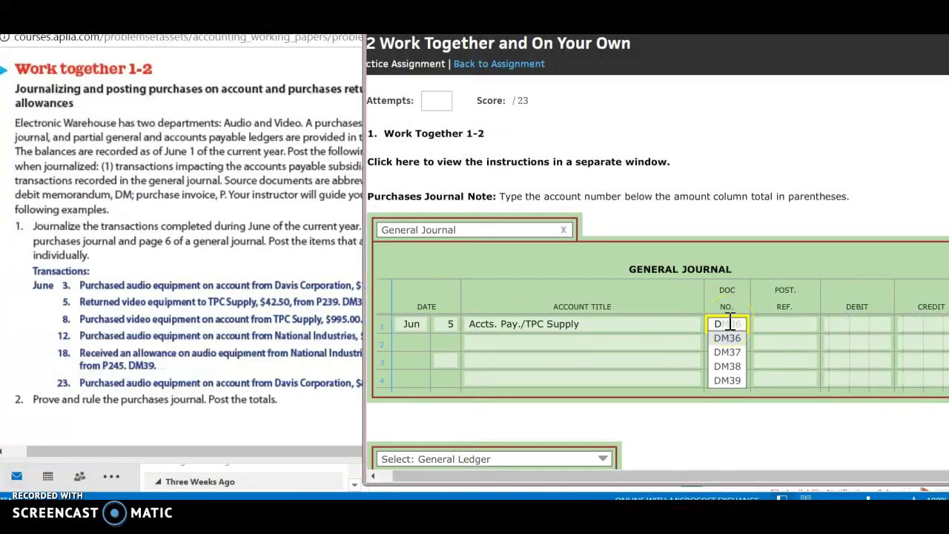
pyautogui.write('38')
pyautogui.press('Tab')
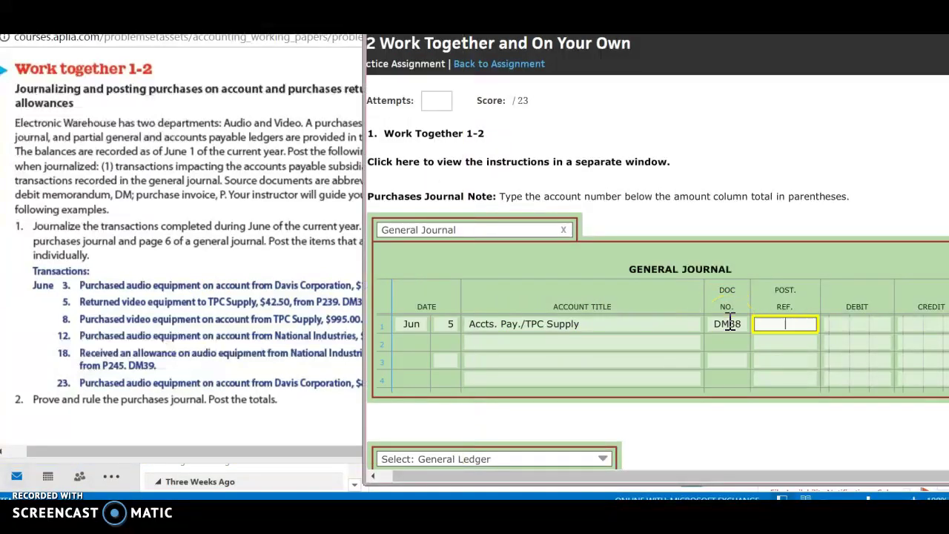
pyautogui.press('Tab')
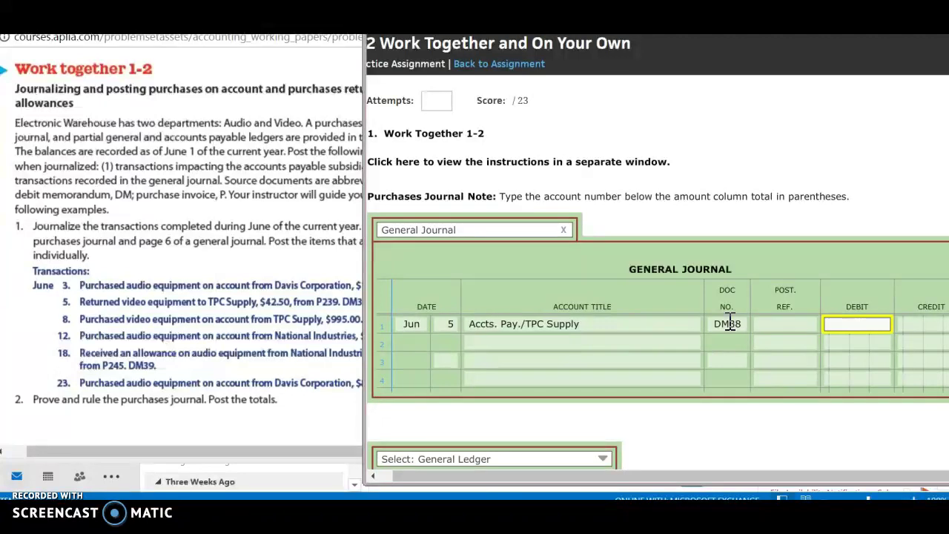
# Step: Enter a 42.50 debit for Accts. Pay./TPC Supply and select Purchases Returns & Allowances—Video as the account title on line 2
pyautogui.write('42.50')
pyautogui.click(654, 346)
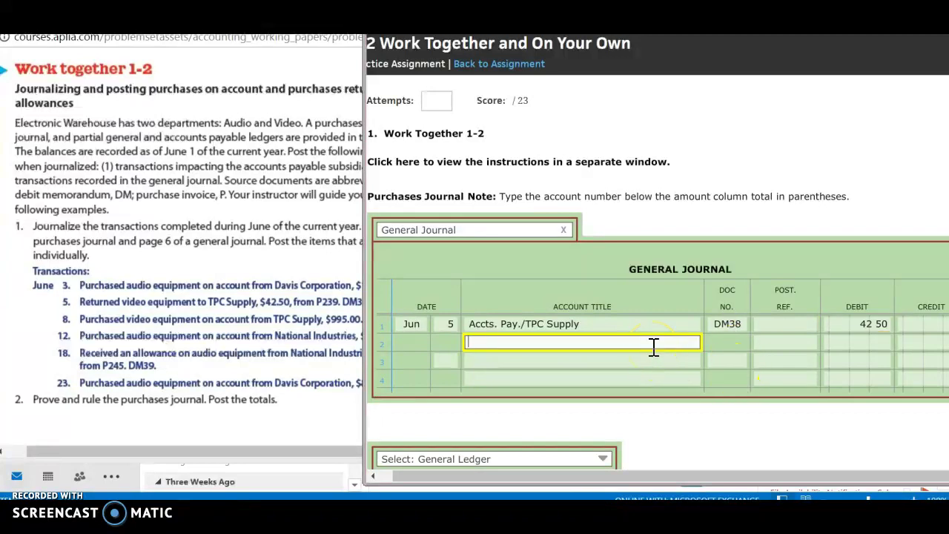
pyautogui.write('Pur')
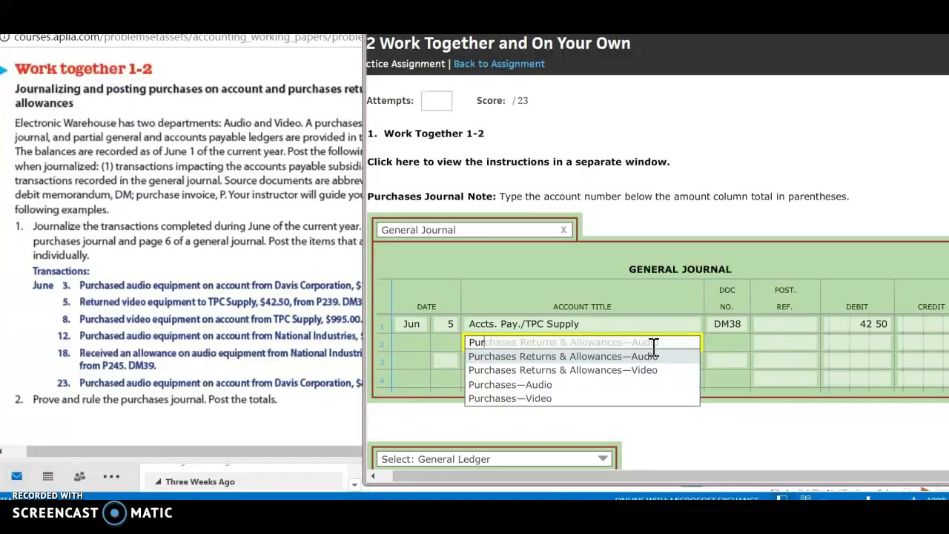
pyautogui.click(647, 371)
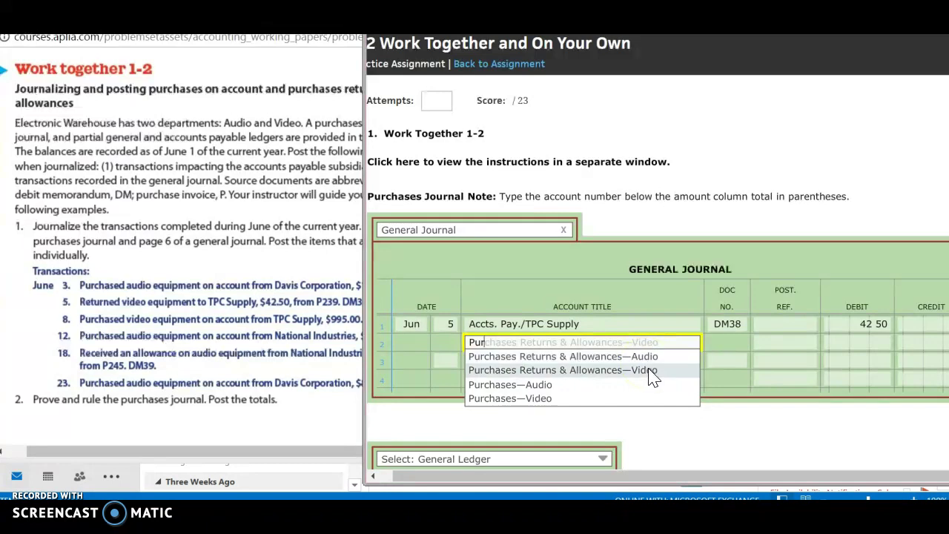
pyautogui.click(651, 371)
# Step: Enter 42.50 as the credit amount for Purchases Returns & Allowances—Video on line 2 of the general journal
pyautogui.click(912, 343)
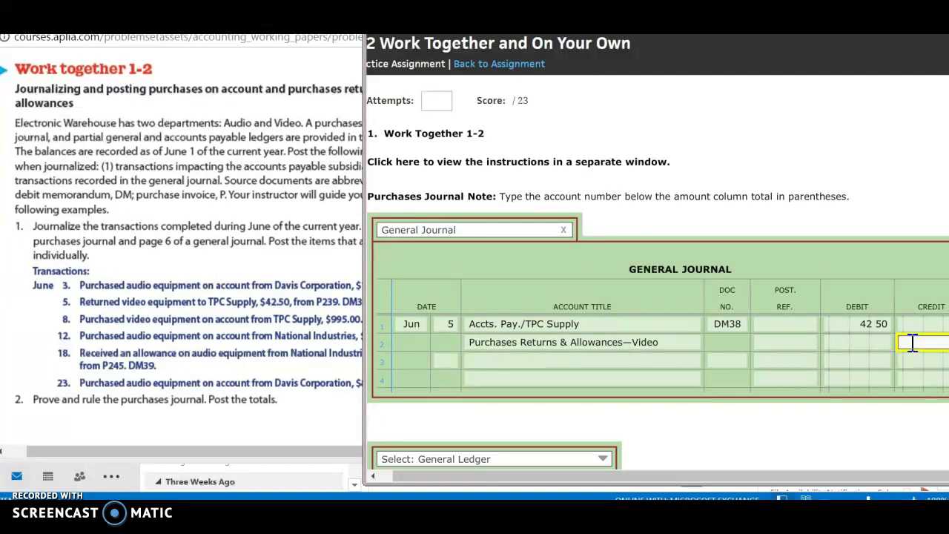
pyautogui.write('42.50')
pyautogui.moveTo(833, 474); pyautogui.dragTo(847, 476)
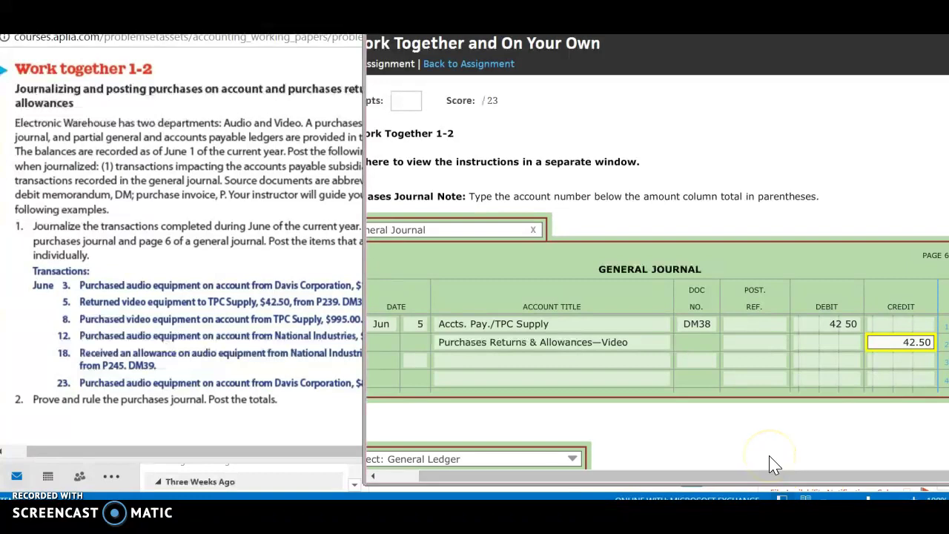
pyautogui.click(770, 420)
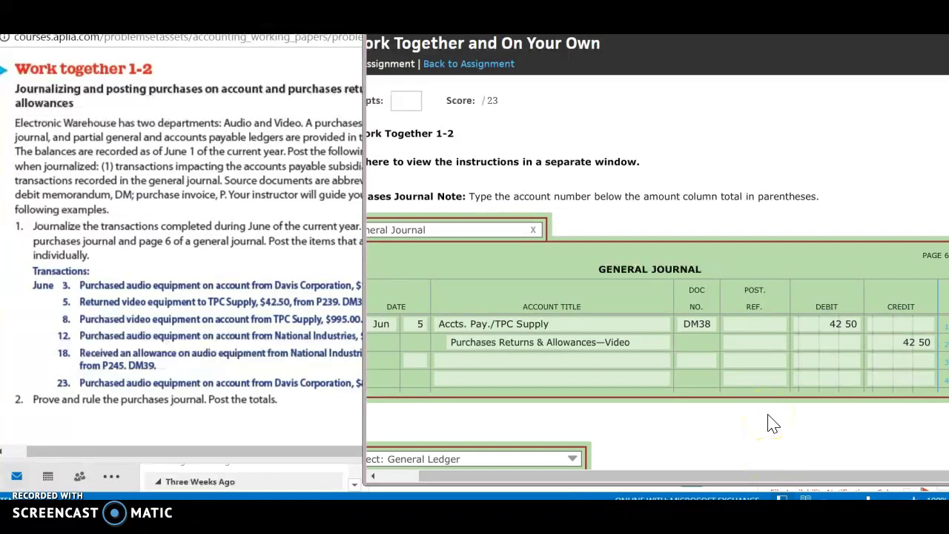
# Step: Check the June 8 transaction in the instructions and switch the journal form to the Purchases Journal
pyautogui.click(216, 449)
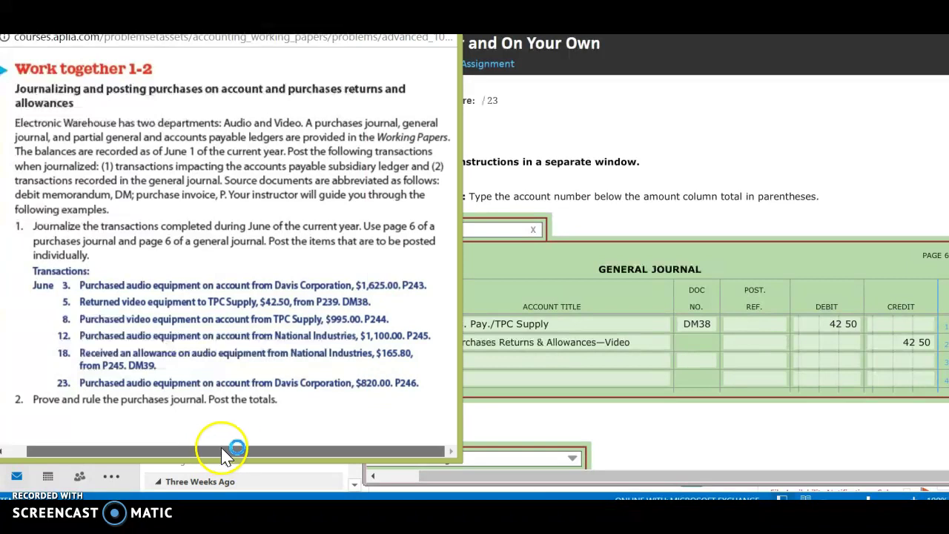
pyautogui.click(337, 400)
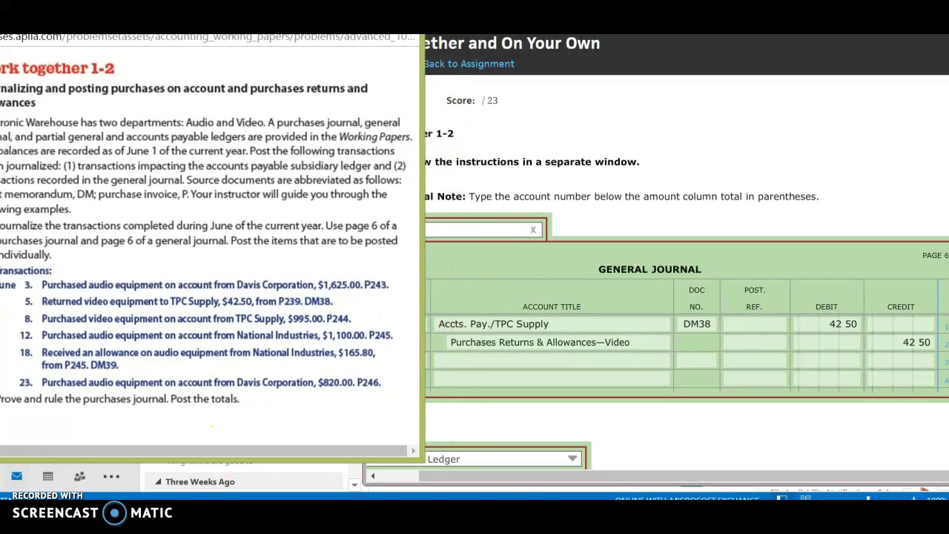
pyautogui.click(699, 159)
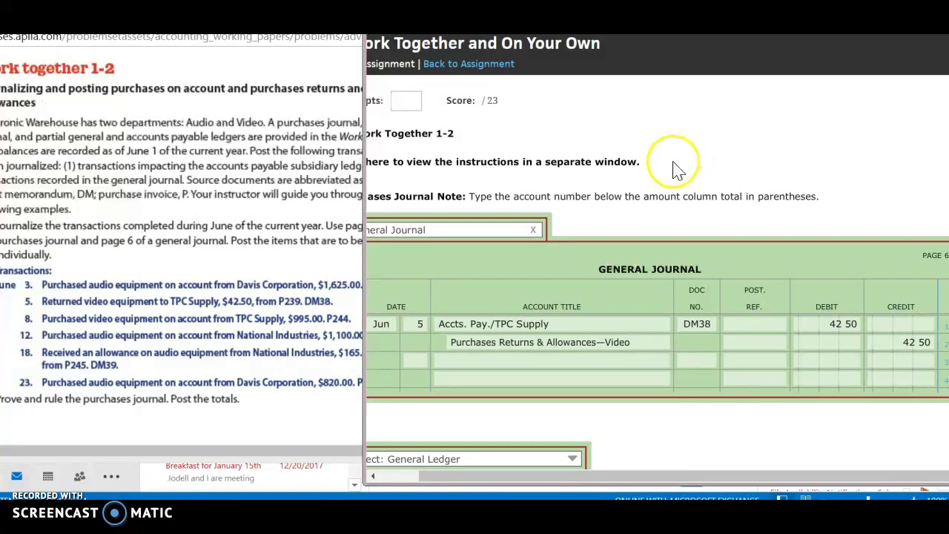
pyautogui.click(518, 236)
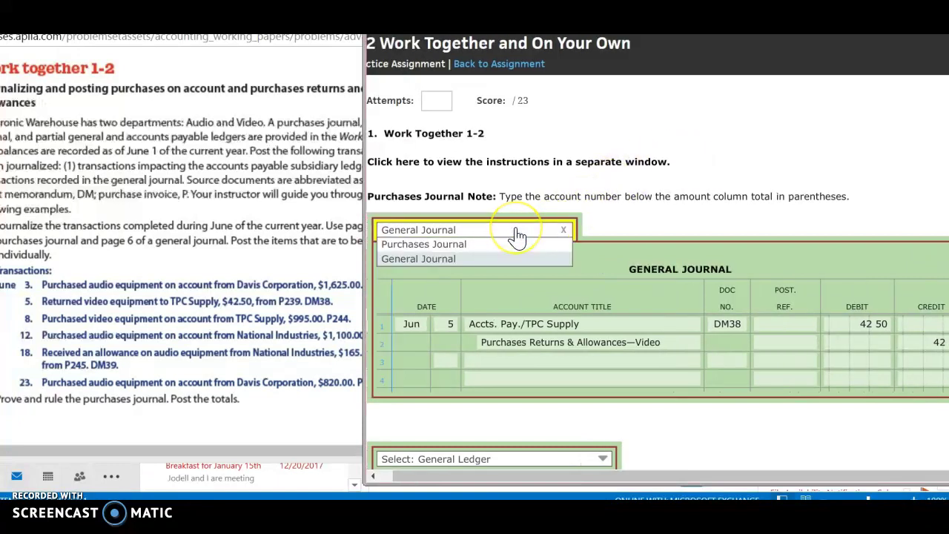
pyautogui.click(510, 245)
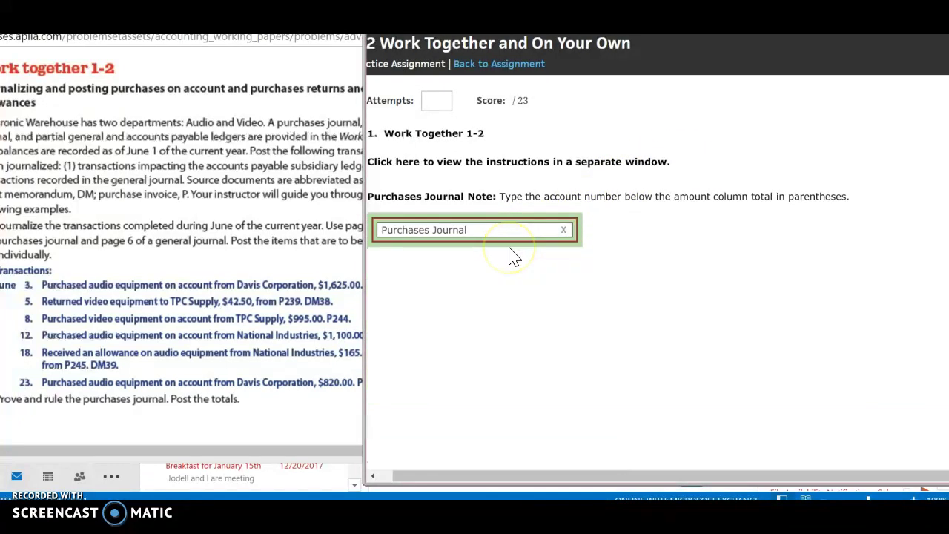
# Step: Enter day 8, account TPC Supply and purchase number 244 on line 2 of the purchases journal, leaving the posting reference blank
pyautogui.click(457, 344)
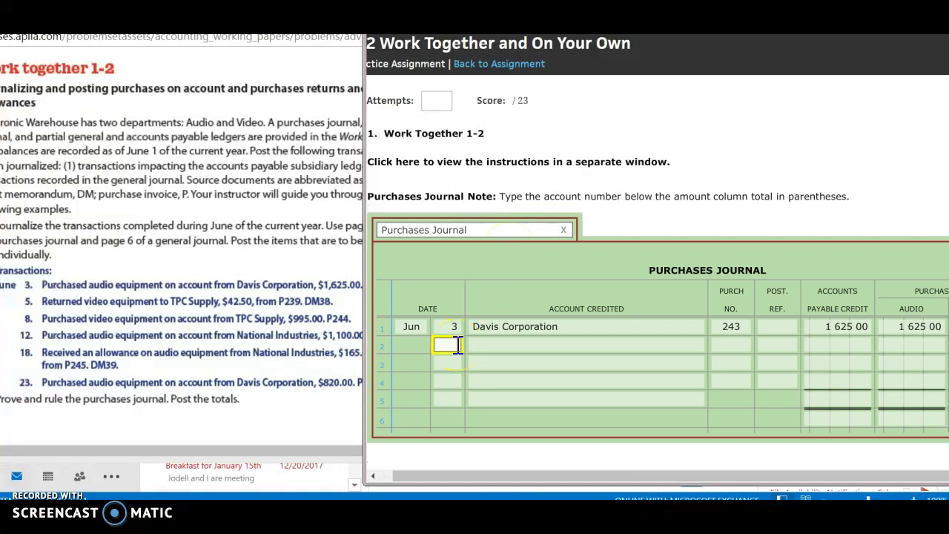
pyautogui.write('8')
pyautogui.press('Tab')
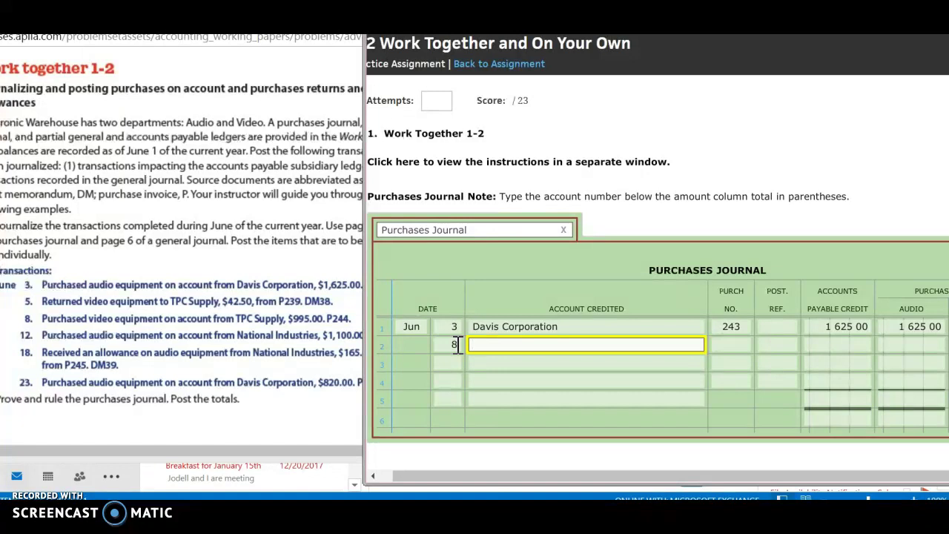
pyautogui.write('TP')
pyautogui.press('Tab')
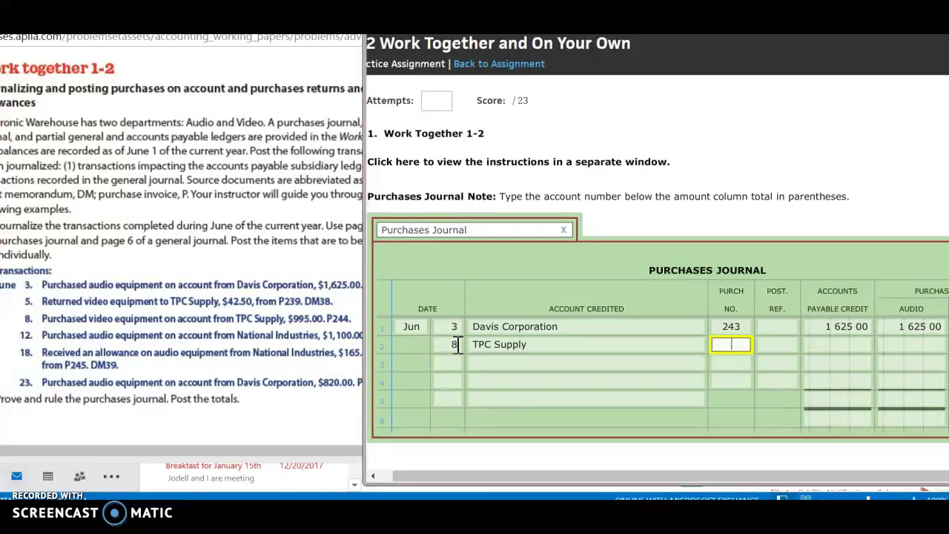
pyautogui.write('244')
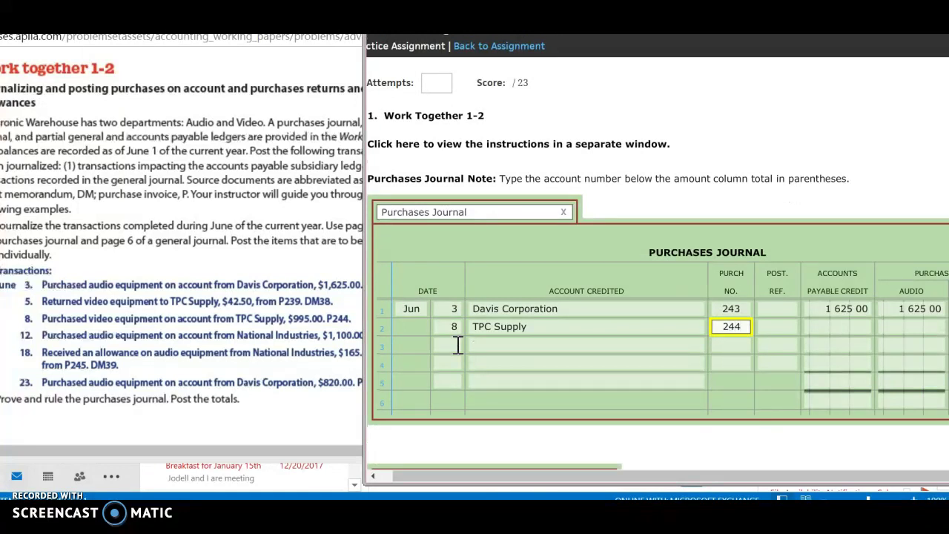
pyautogui.press('Tab')
pyautogui.press('Tab')
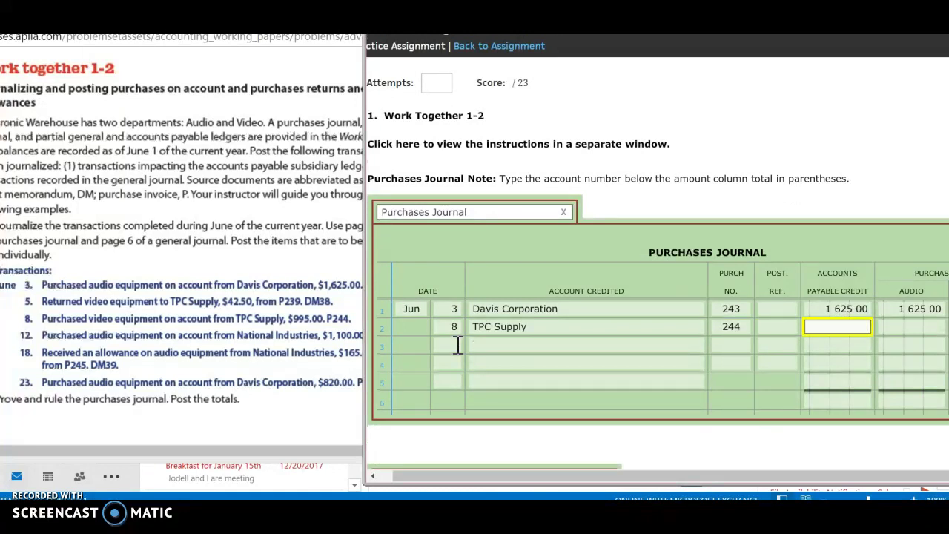
# Step: Enter 995 as both the accounts payable credit and the video purchases debit for the TPC Supply entry
pyautogui.write('995')
pyautogui.press('Tab')
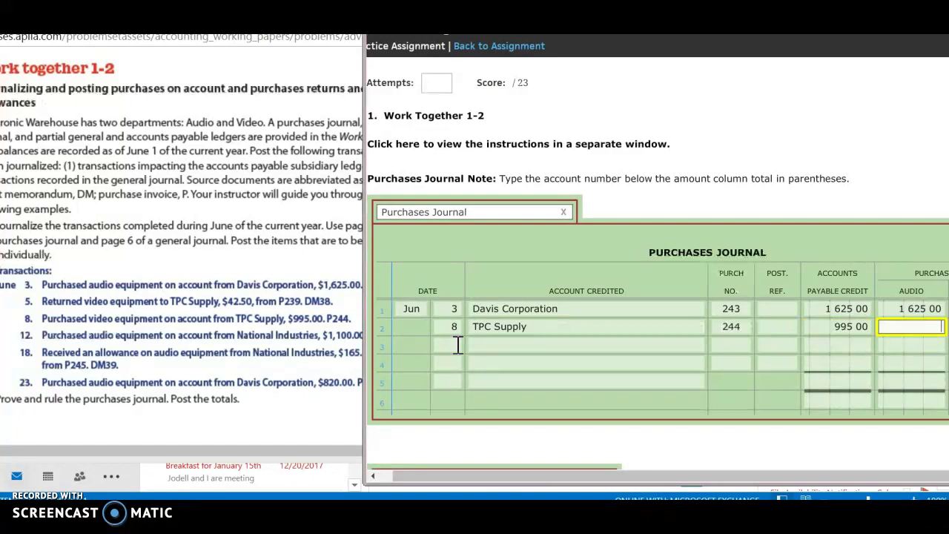
pyautogui.moveTo(593, 476); pyautogui.dragTo(676, 485)
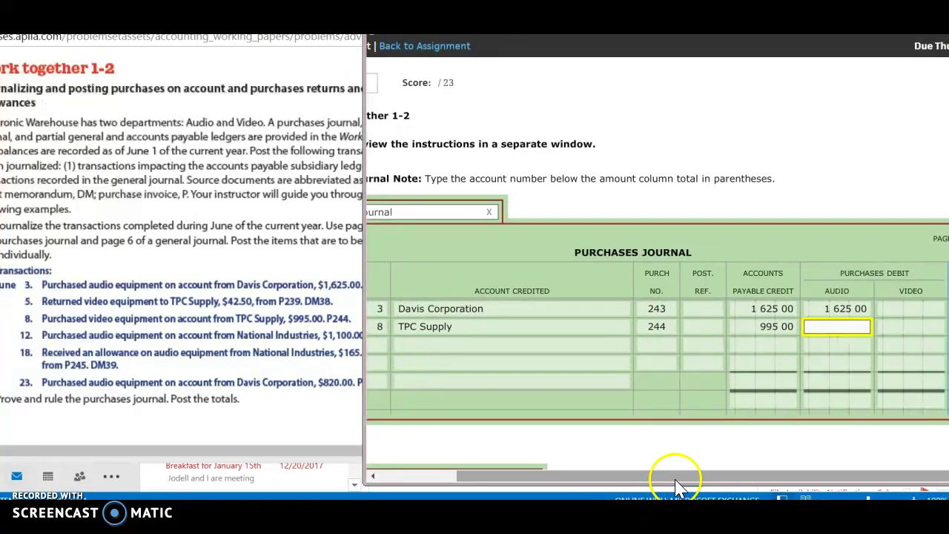
pyautogui.press('Tab')
pyautogui.write('99')
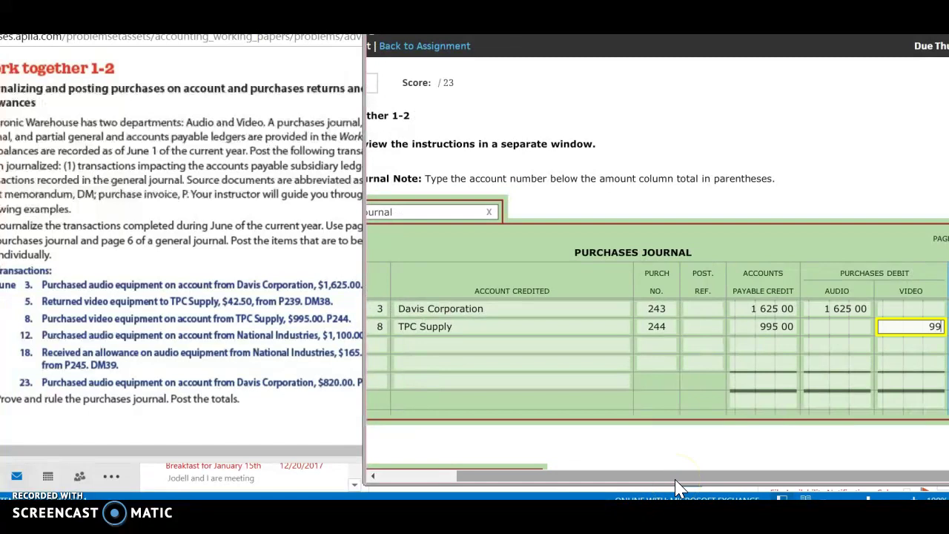
pyautogui.write('5')
pyautogui.click(661, 453)
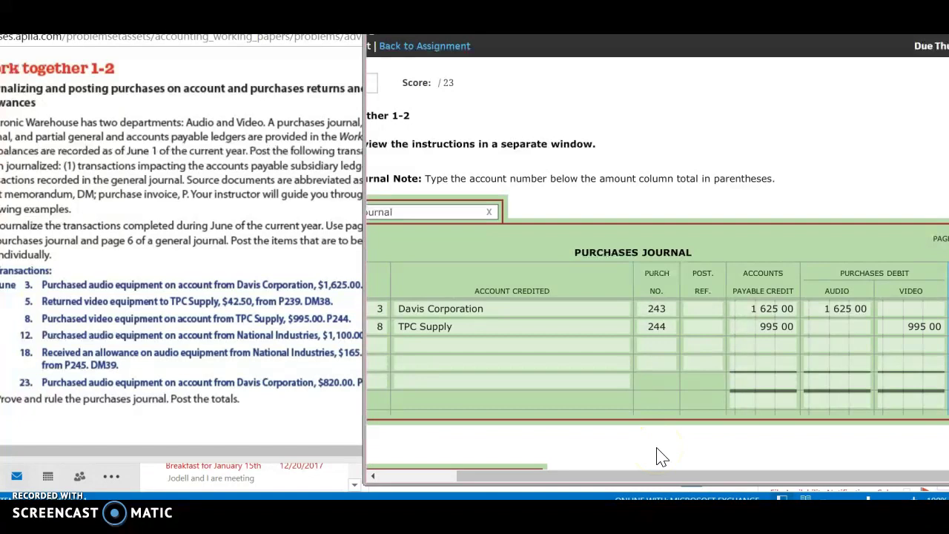
# Step: Enter day 12 and the credited account National Industries on line 3 of the purchases journal
pyautogui.moveTo(621, 473); pyautogui.dragTo(538, 478)
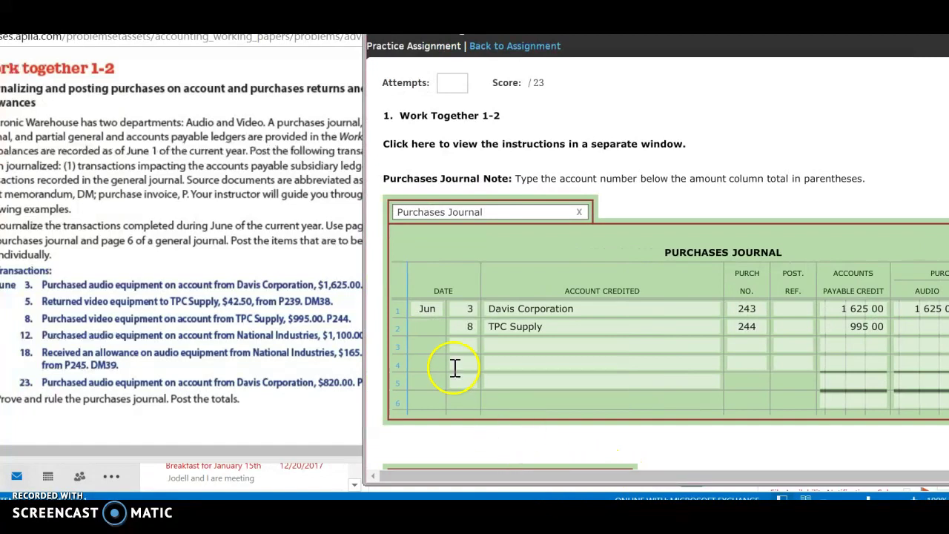
pyautogui.click(469, 346)
pyautogui.write('12')
pyautogui.press('Tab')
pyautogui.write('National Industries')
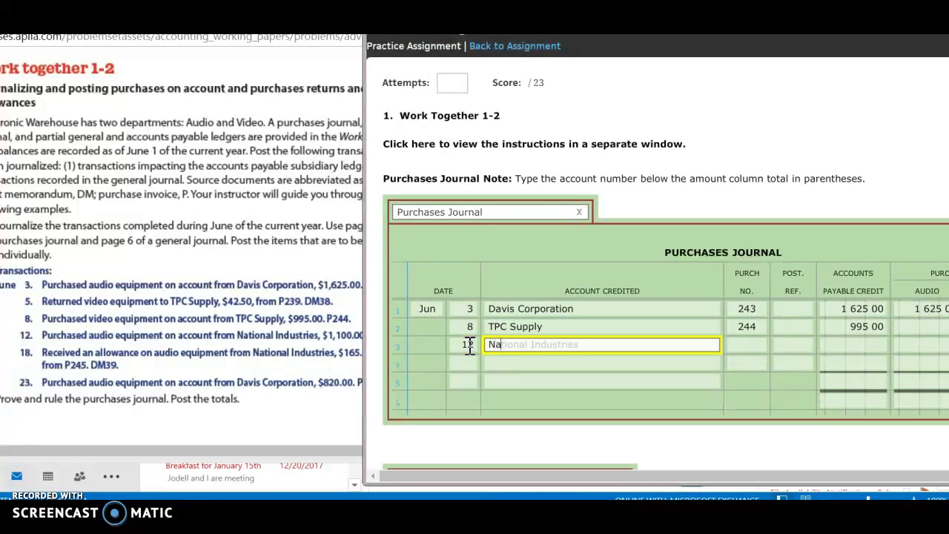
pyautogui.press('Tab')
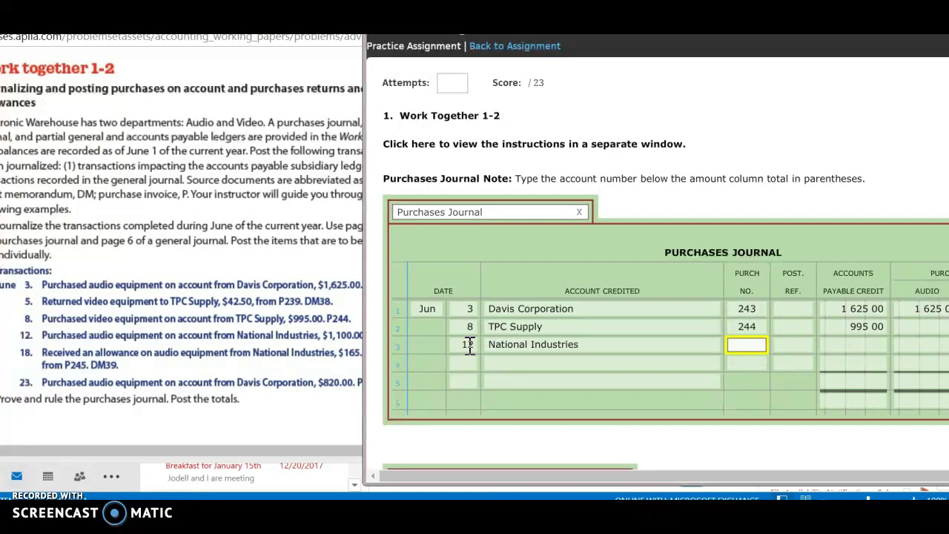
# Step: Check the June 12 invoice in the instructions and enter purchase number 245 for National Industries, leaving the posting reference blank
pyautogui.click(313, 452)
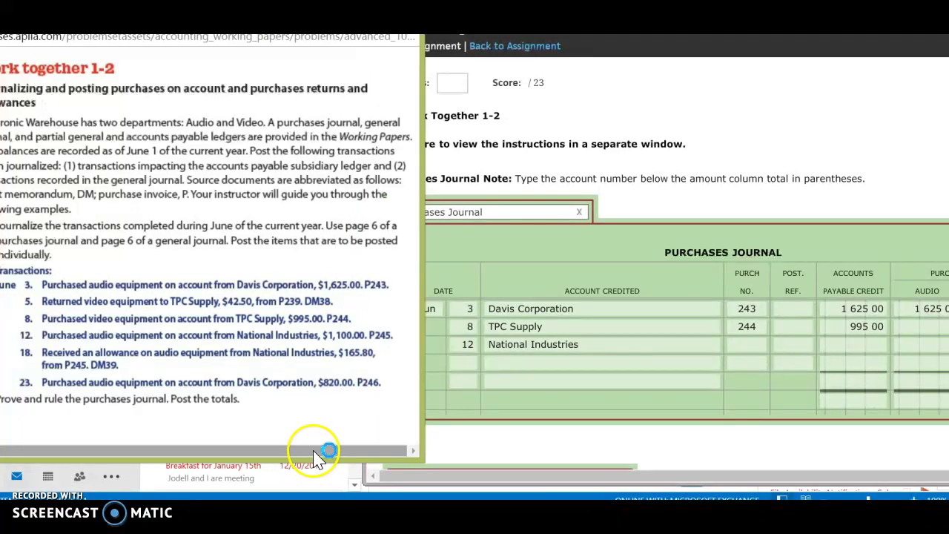
pyautogui.click(746, 342)
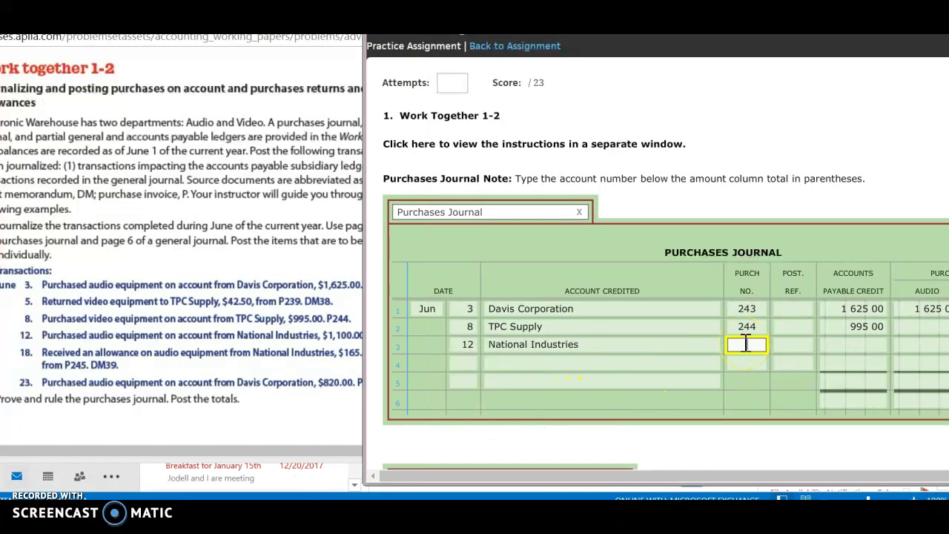
pyautogui.scroll(-1, 746, 342)
pyautogui.write('245')
pyautogui.press('Tab')
pyautogui.press('Tab')
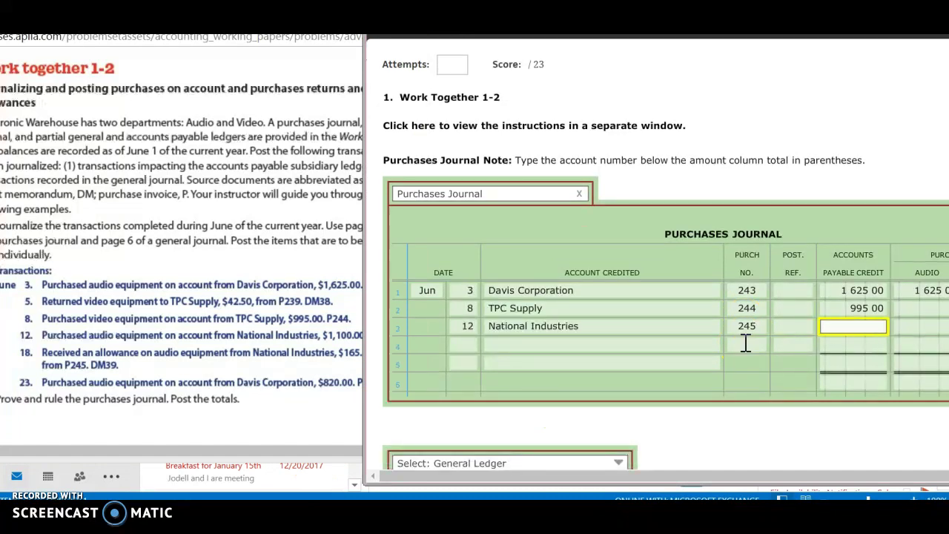
# Step: Enter 1100 as both the accounts payable credit and the audio purchases debit for the National Industries entry
pyautogui.write('1 100')
pyautogui.press('Tab')
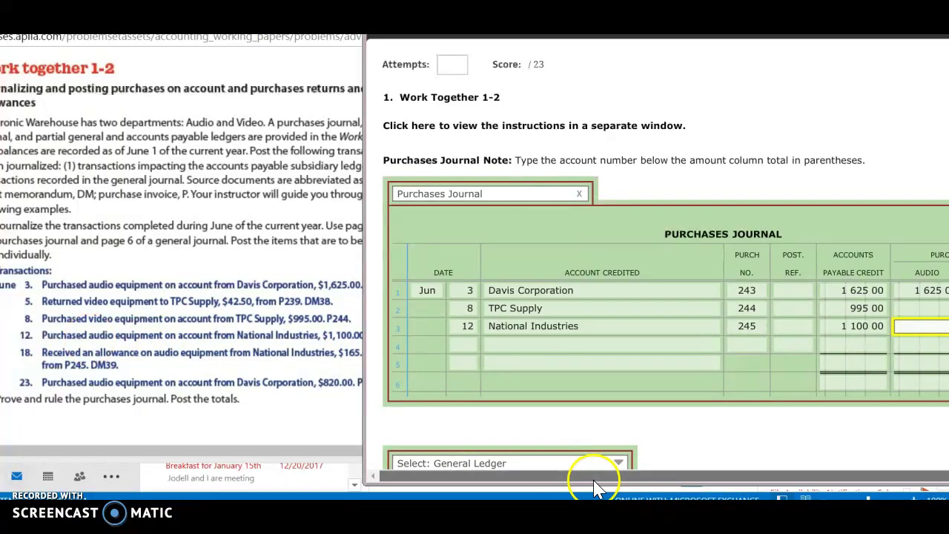
pyautogui.moveTo(593, 486); pyautogui.dragTo(660, 489)
pyautogui.write('11')
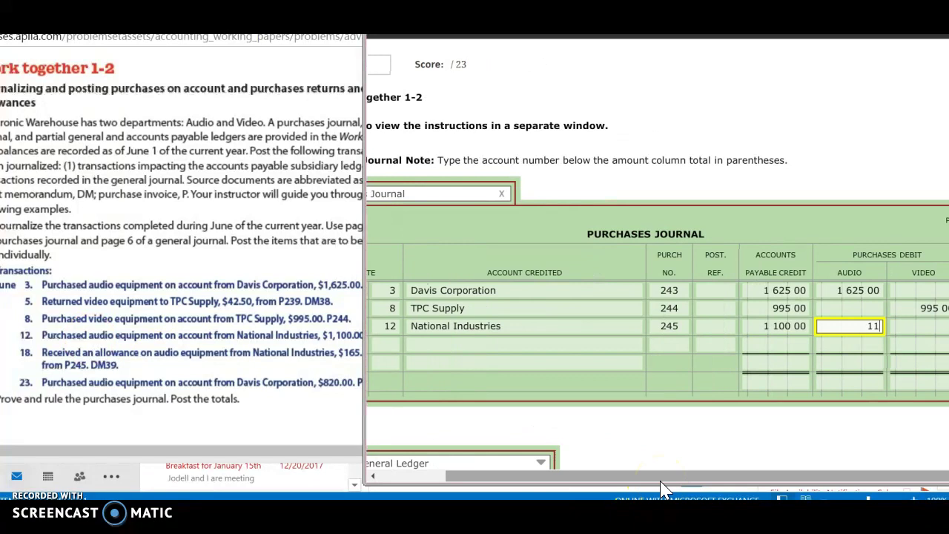
pyautogui.write('00')
pyautogui.click(776, 449)
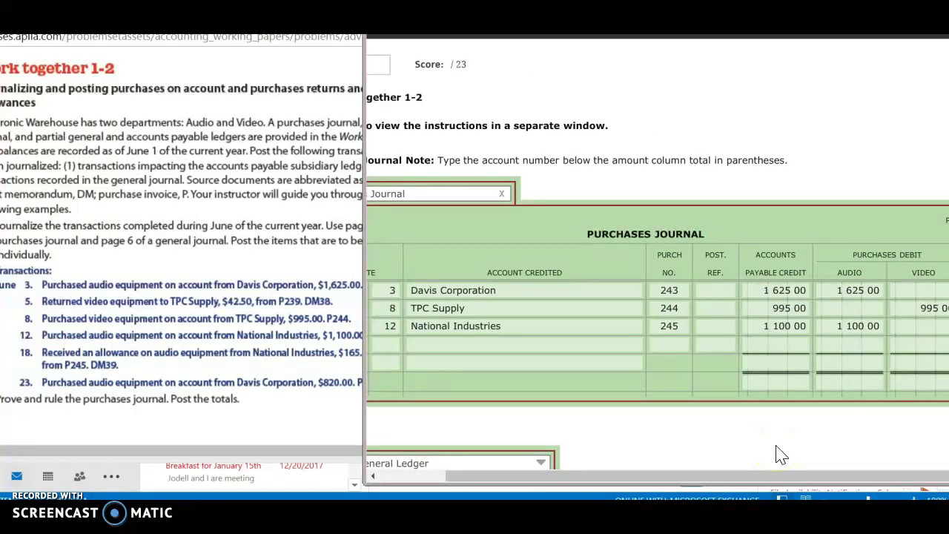
# Step: Check the June 18 transaction in the instructions and switch the journal form to the General Journal
pyautogui.click(280, 375)
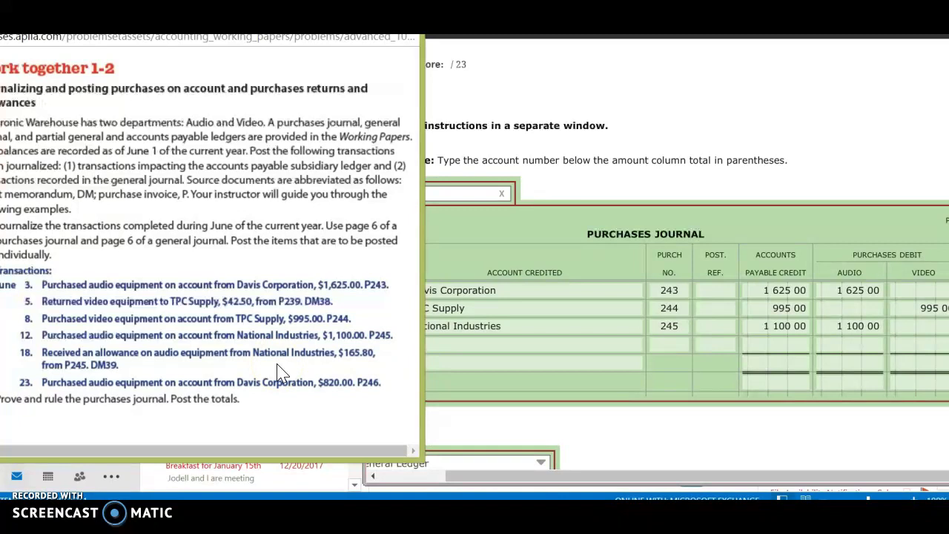
pyautogui.click(456, 193)
pyautogui.click(455, 220)
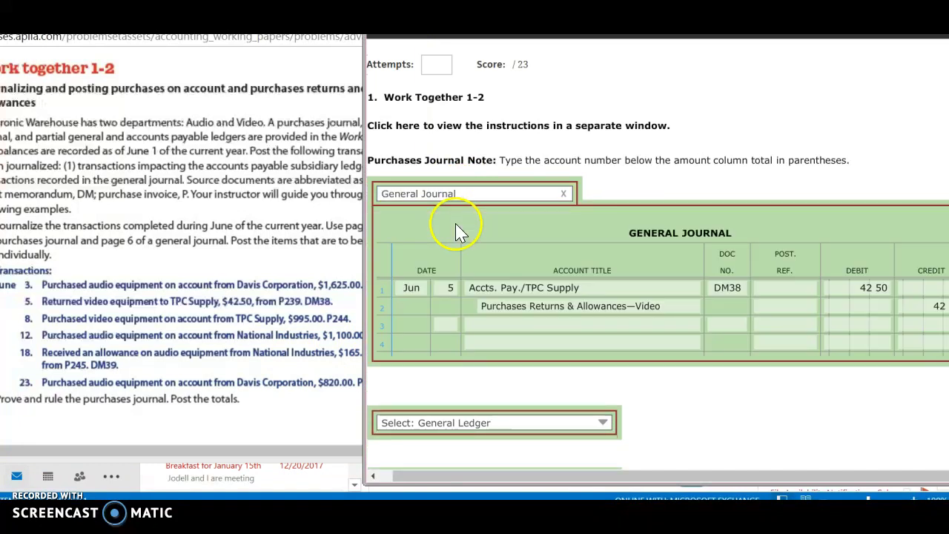
# Step: Enter day 18 and the account title Accts. Pay./National Industries on line 3 of the general journal
pyautogui.click(445, 327)
pyautogui.write('1')
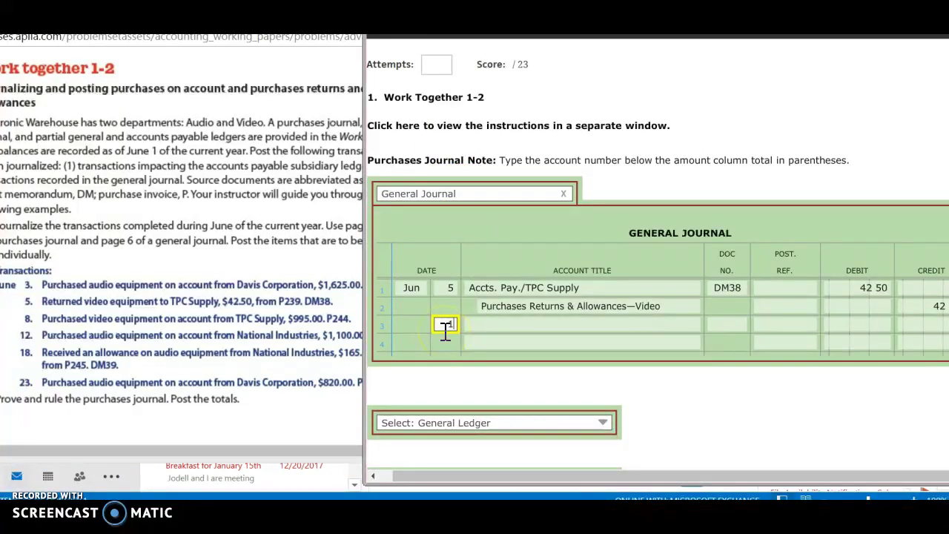
pyautogui.write('8')
pyautogui.press('Tab')
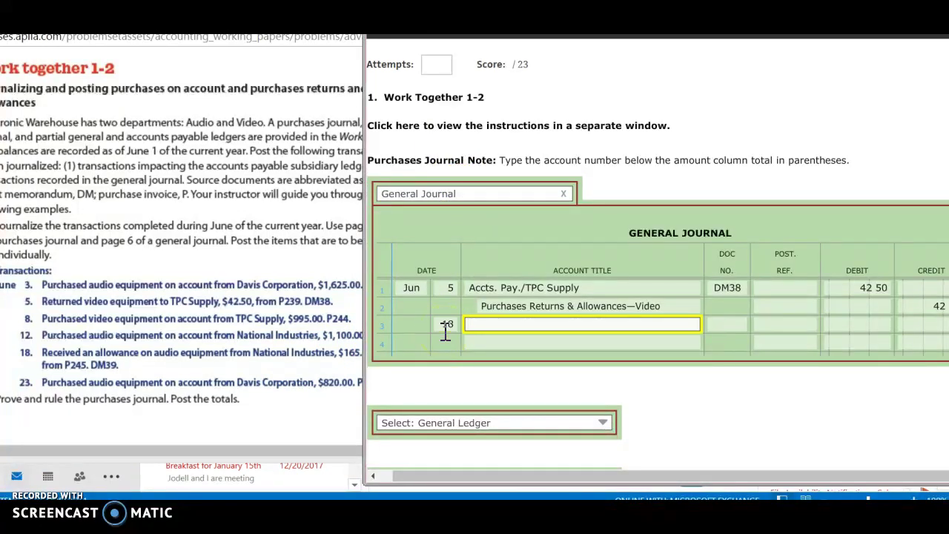
pyautogui.write('A')
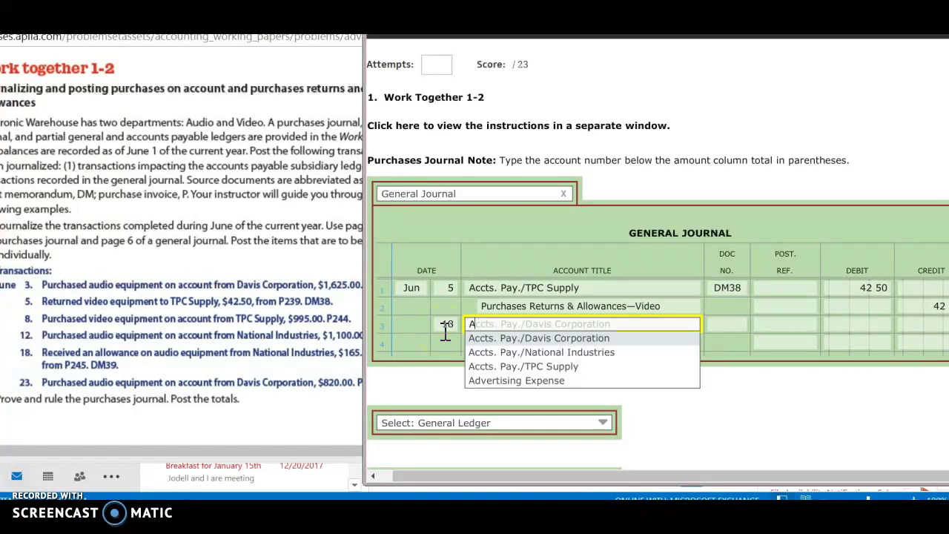
pyautogui.click(529, 355)
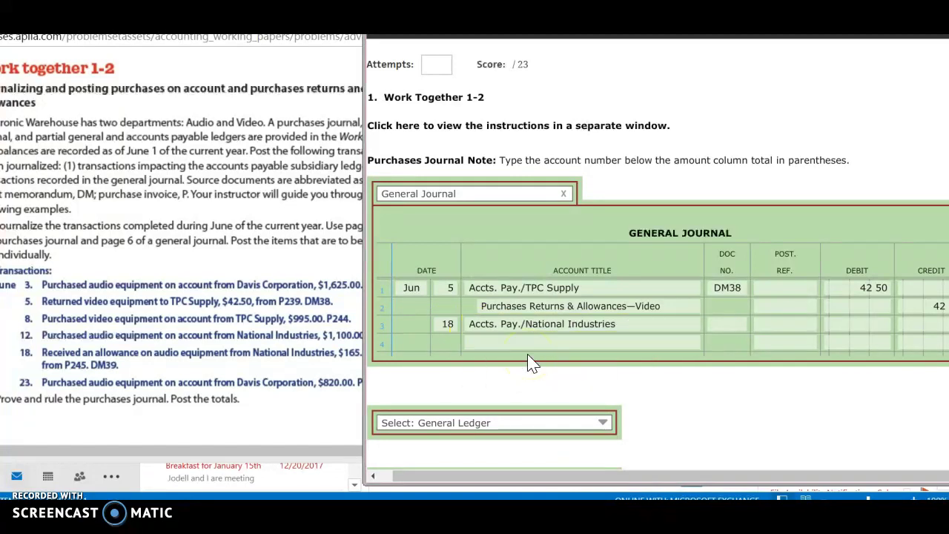
# Step: Enter document number DM39 for the National Industries line of the general journal, leaving the posting reference blank
pyautogui.click(739, 324)
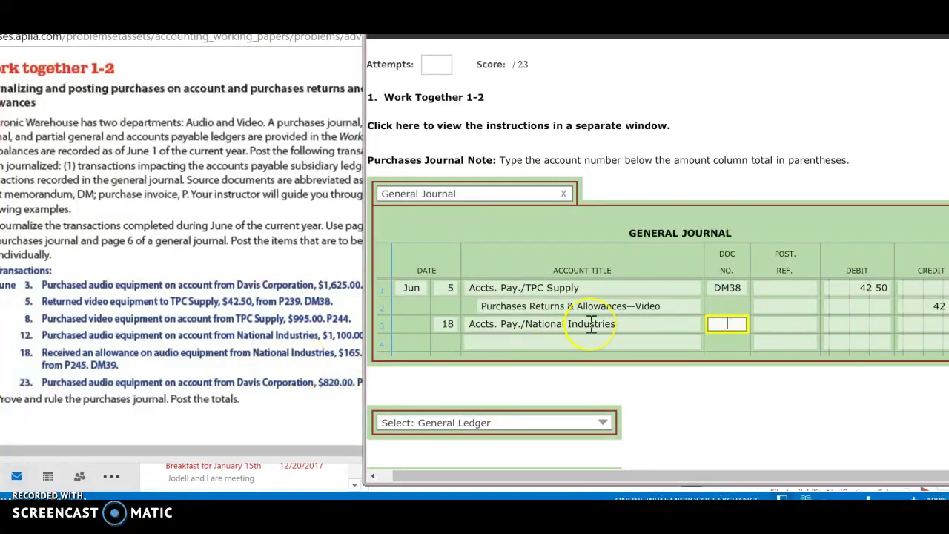
pyautogui.write('DM')
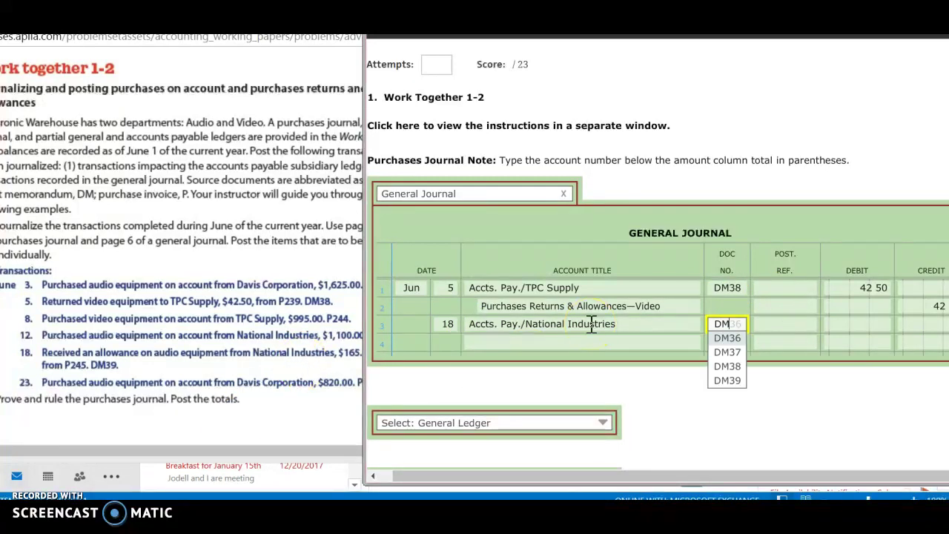
pyautogui.write('39')
pyautogui.press('Tab')
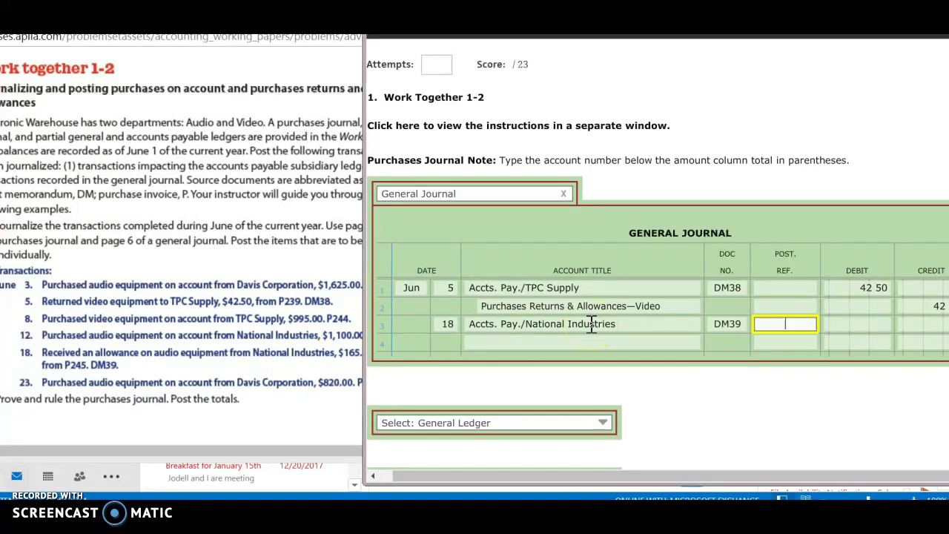
pyautogui.press('Tab')
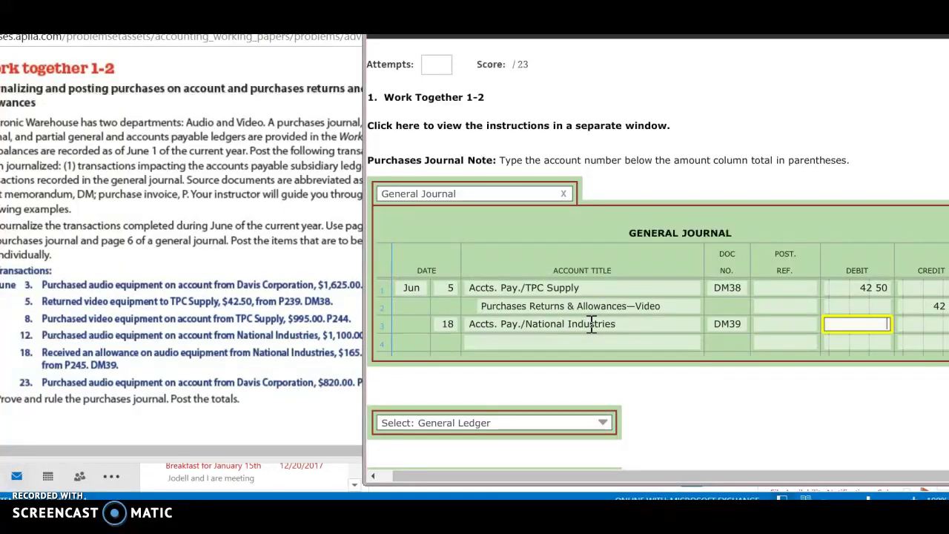
# Step: Check the June 18 allowance amount in the instructions and enter 165.80 as the National Industries debit
pyautogui.click(296, 417)
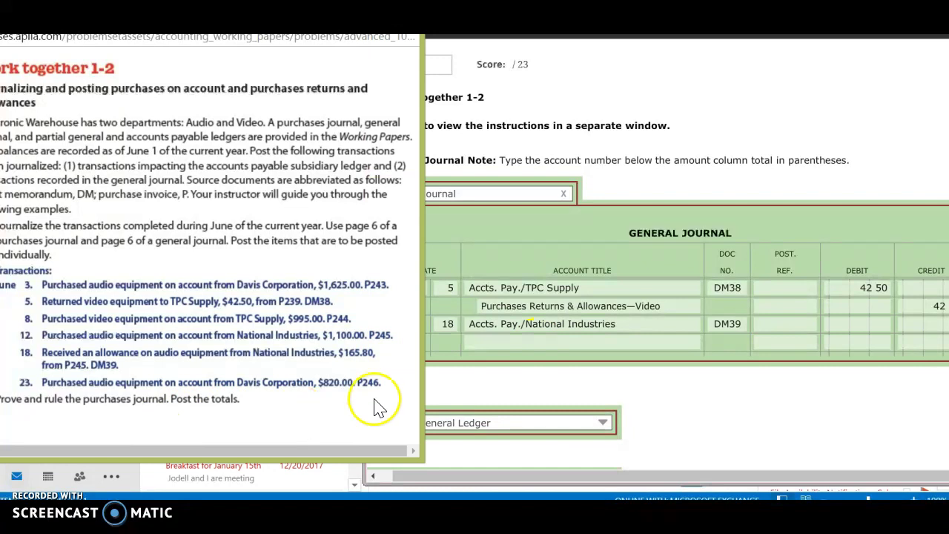
pyautogui.click(855, 323)
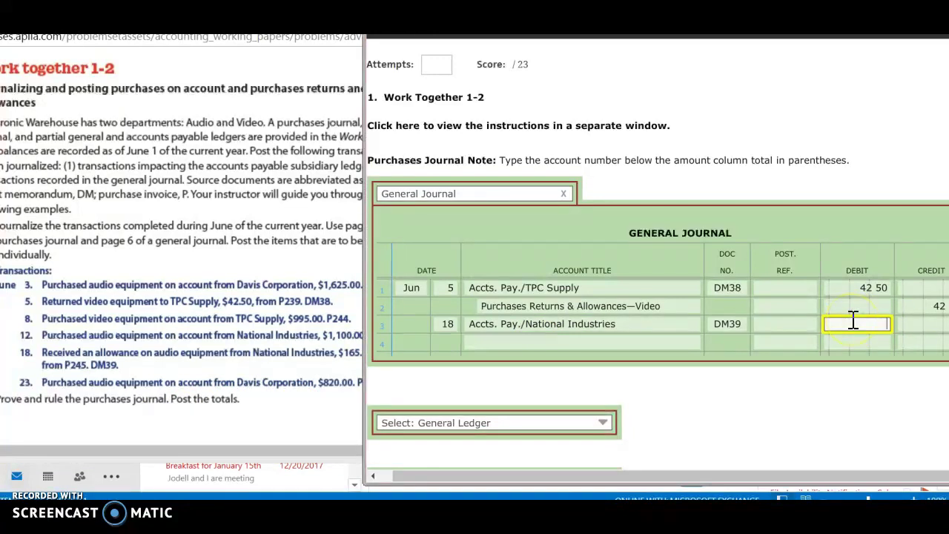
pyautogui.write('165.80')
pyautogui.press('Tab')
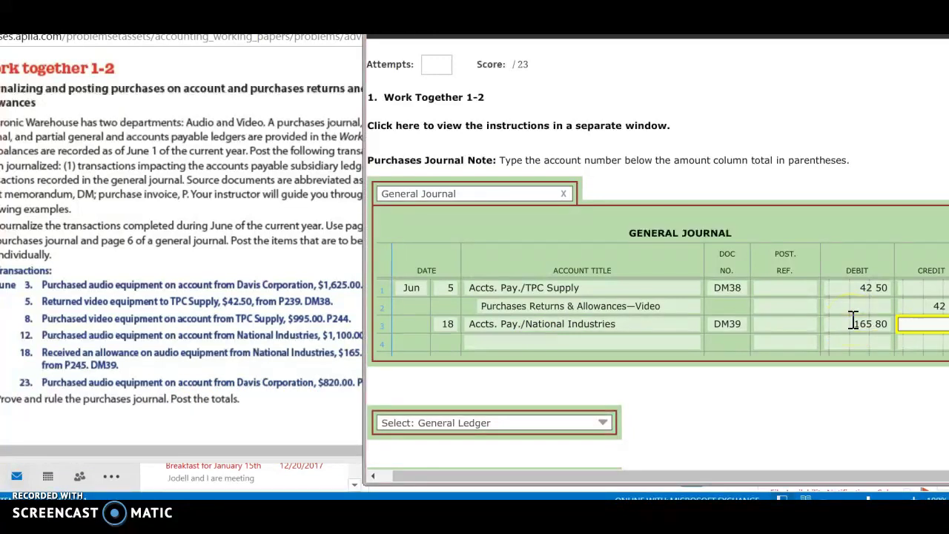
# Step: Enter Purchases Returns & Allowances—Audio on line 4 of the general journal with a matching credit of 165.80
pyautogui.click(552, 343)
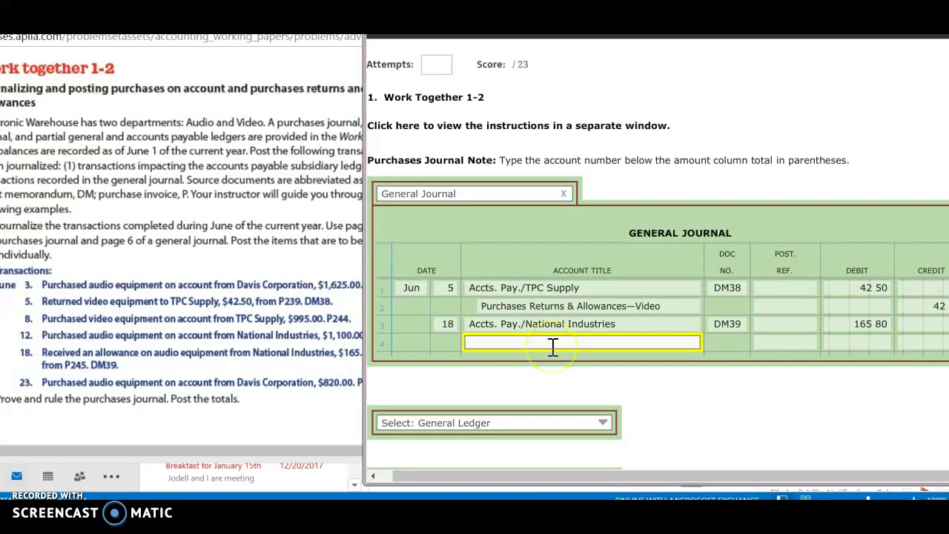
pyautogui.write('Pu')
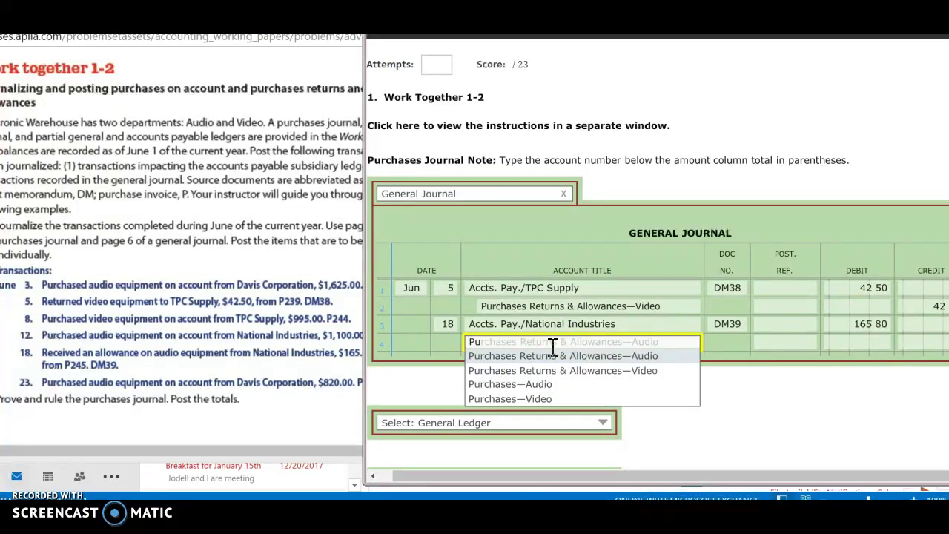
pyautogui.click(642, 361)
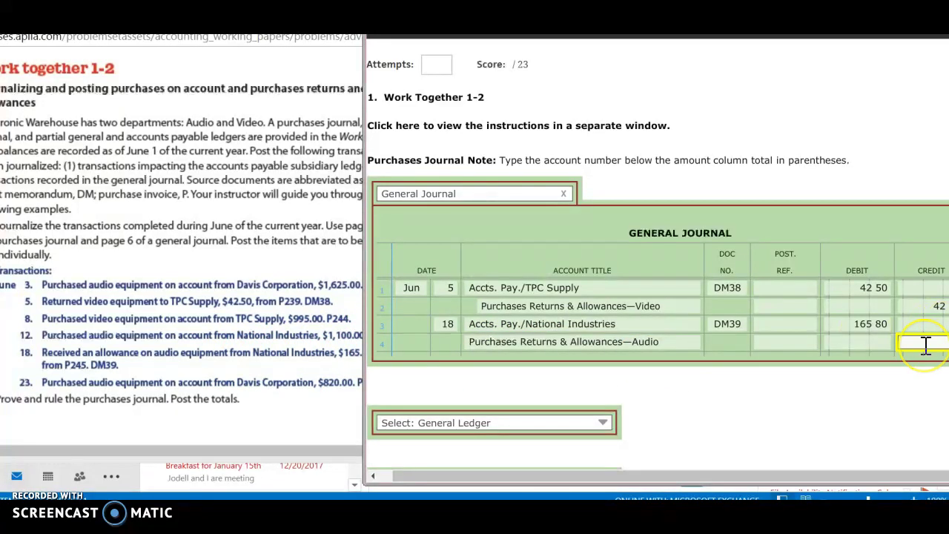
pyautogui.write('165.')
pyautogui.click(919, 393)
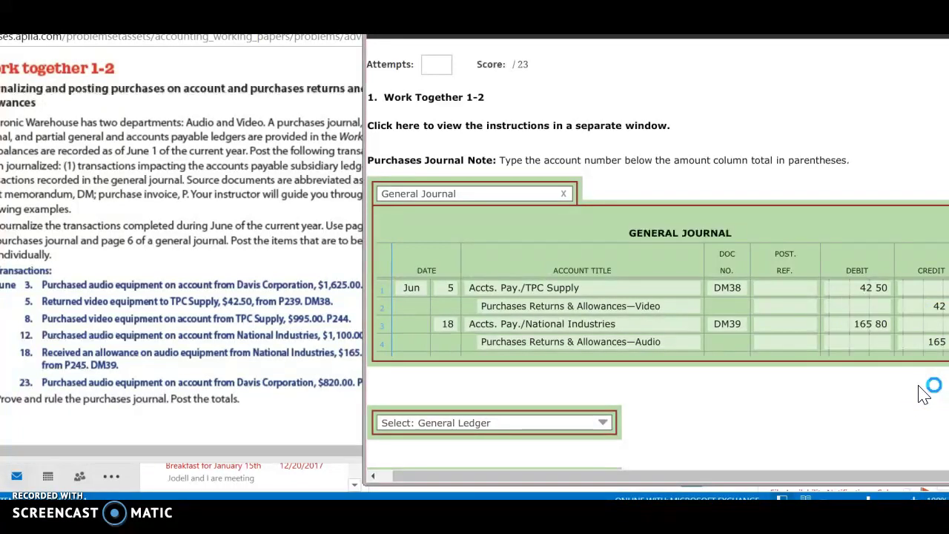
pyautogui.click(891, 399)
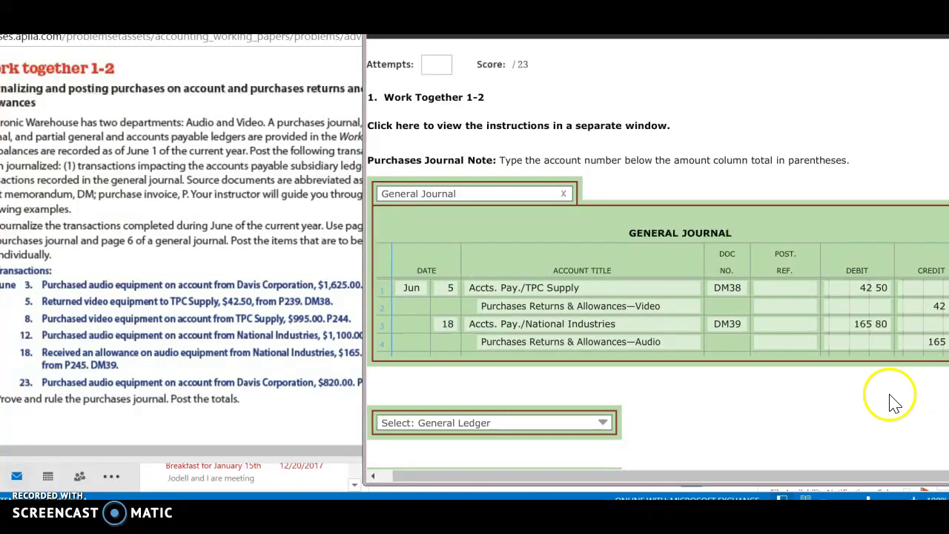
# Step: Check the June 23 transaction in the instructions and switch the journal form to the Purchases Journal
pyautogui.click(266, 454)
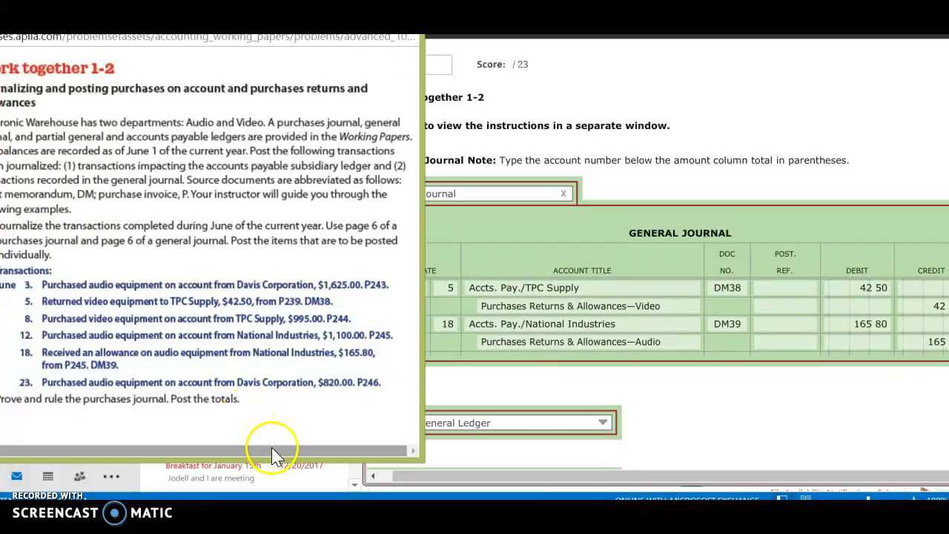
pyautogui.click(538, 391)
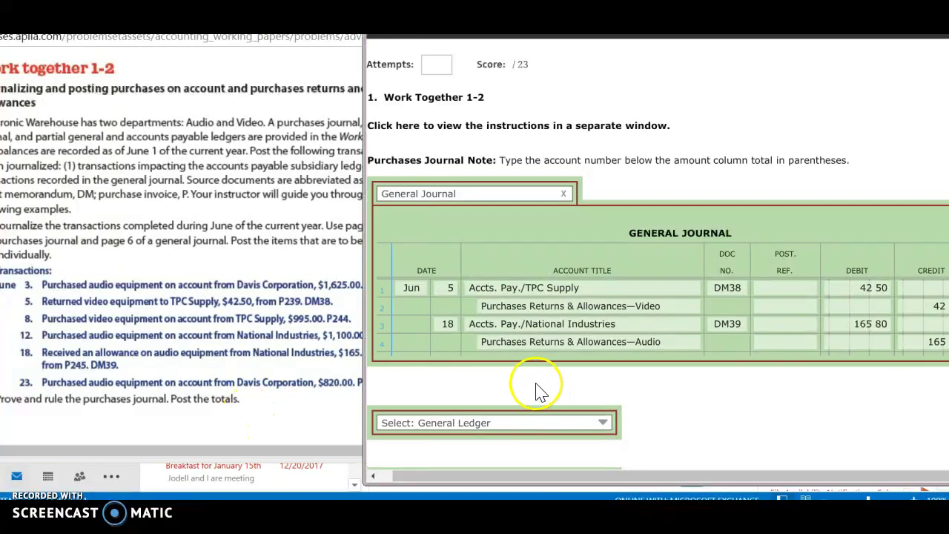
pyautogui.click(478, 193)
pyautogui.click(483, 208)
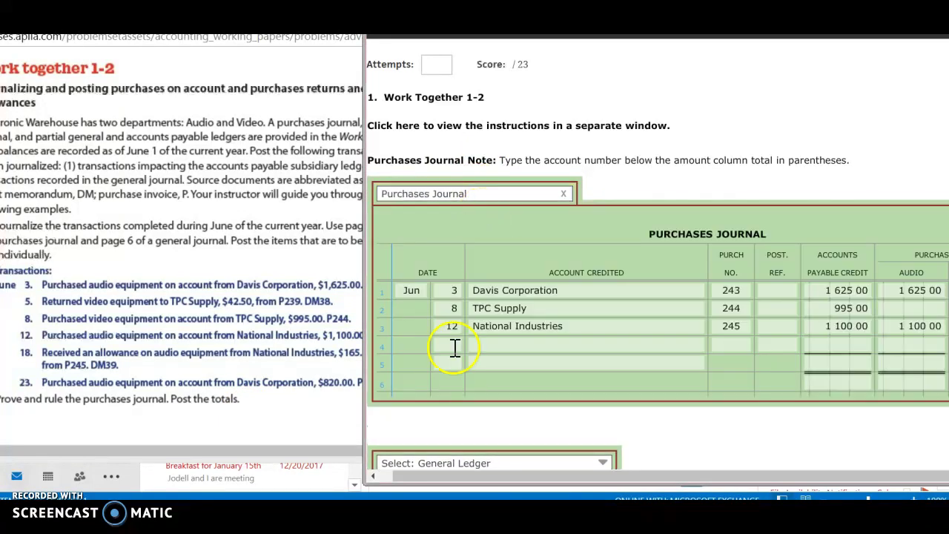
# Step: Enter day 23 and the credited account Davis Corporation on line 4 of the purchases journal
pyautogui.click(450, 345)
pyautogui.write('23')
pyautogui.press('Tab')
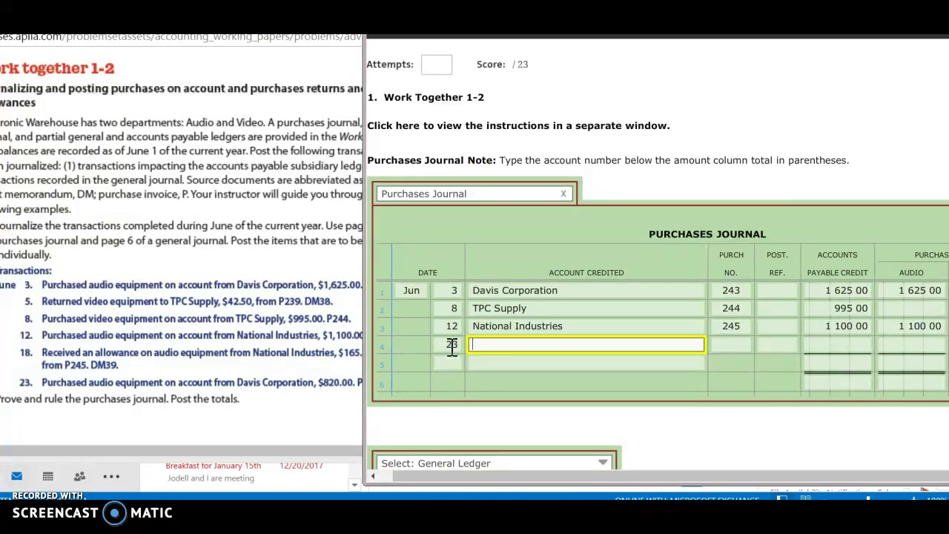
pyautogui.write('Davi')
pyautogui.press('Tab')
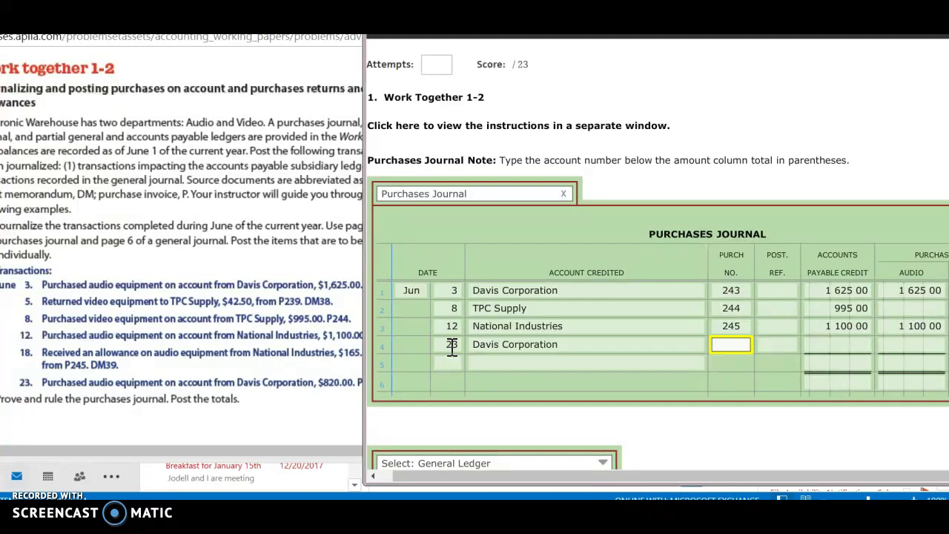
# Step: Check the June 23 invoice in the instructions and enter purchase number 246 on line 4, leaving the posting reference blank
pyautogui.click(301, 420)
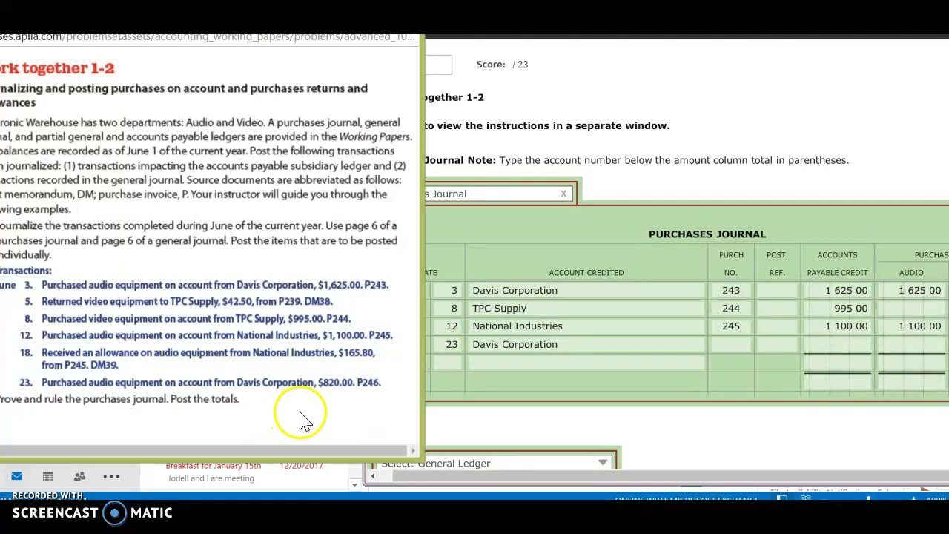
pyautogui.click(727, 348)
pyautogui.write('246')
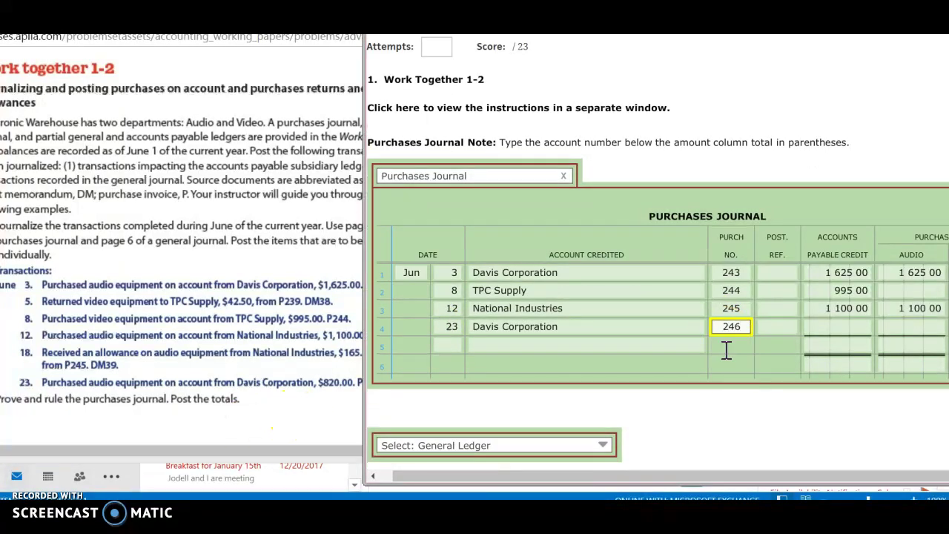
pyautogui.press('Tab')
pyautogui.press('Tab')
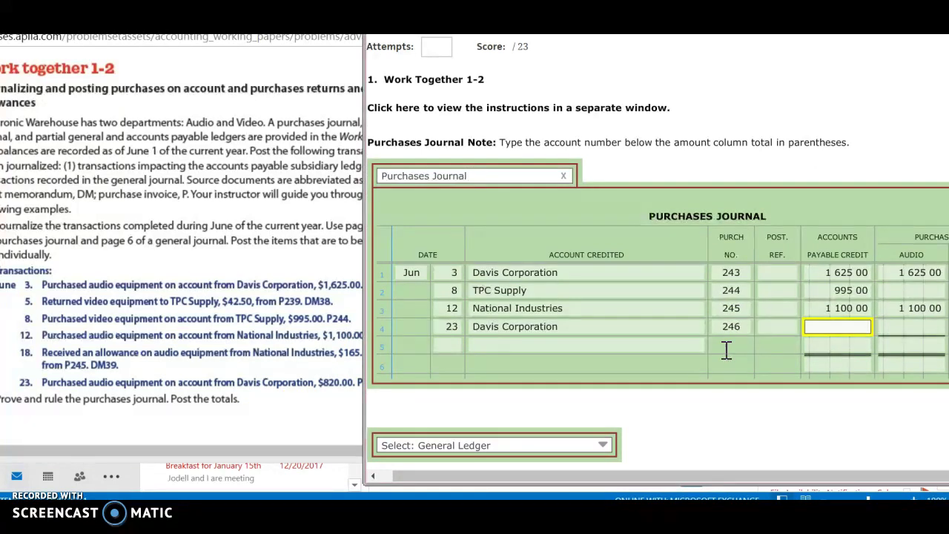
# Step: Enter 820 as both the accounts payable credit and the audio purchases debit for the June 23 Davis Corporation entry
pyautogui.write('820')
pyautogui.press('Tab')
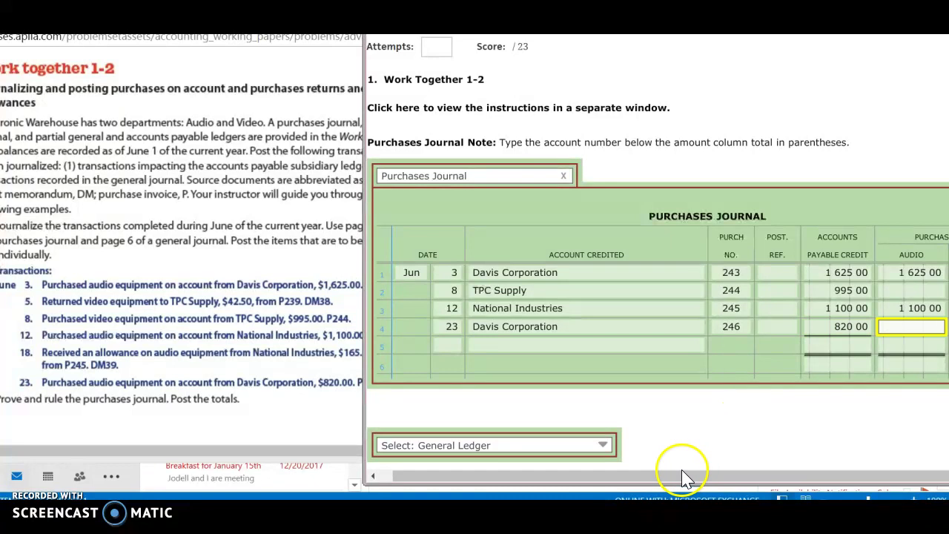
pyautogui.moveTo(685, 481); pyautogui.dragTo(708, 481)
pyautogui.write('820')
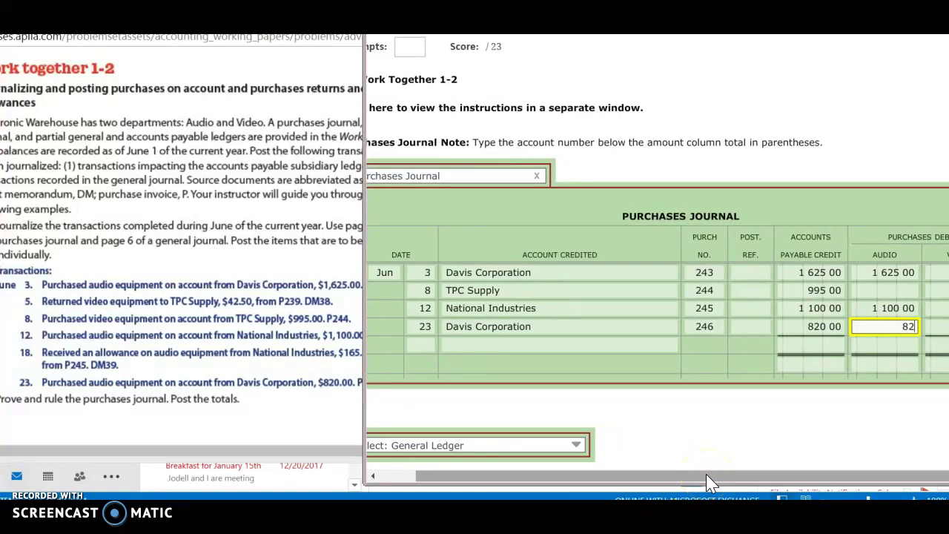
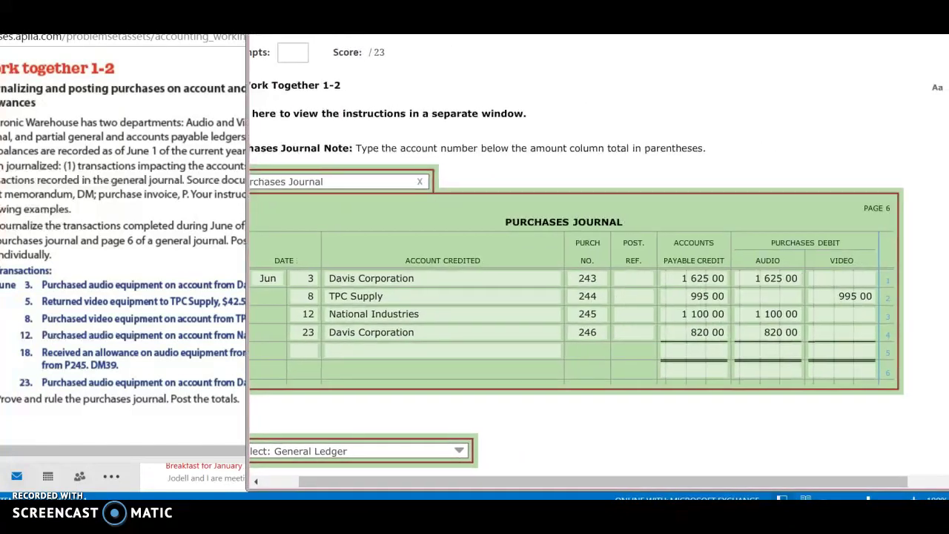
# Step: Maximize the assignment window and enter day 30 with the title Totals on line 5 of the purchases journal
pyautogui.press('super+Up')
pyautogui.click(163, 331)
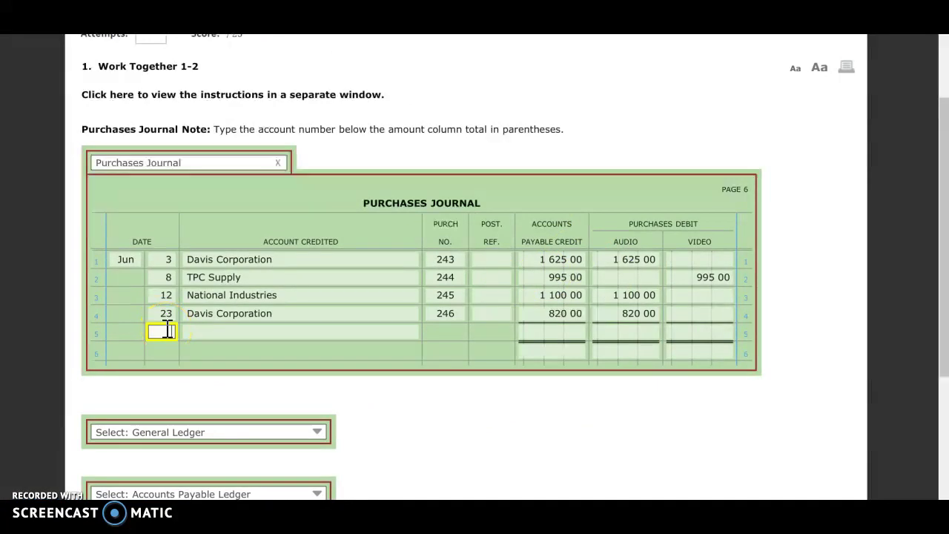
pyautogui.write('30')
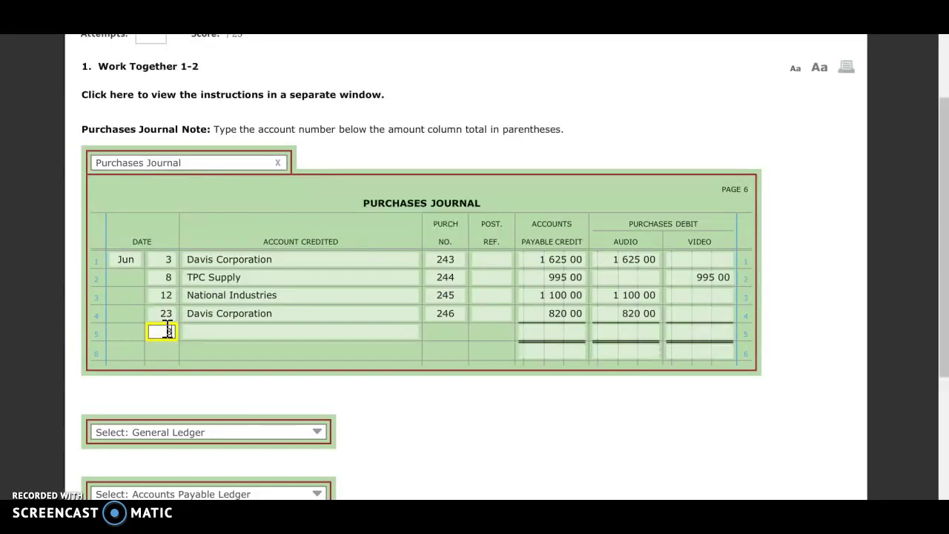
pyautogui.press('Tab')
pyautogui.write('Totals')
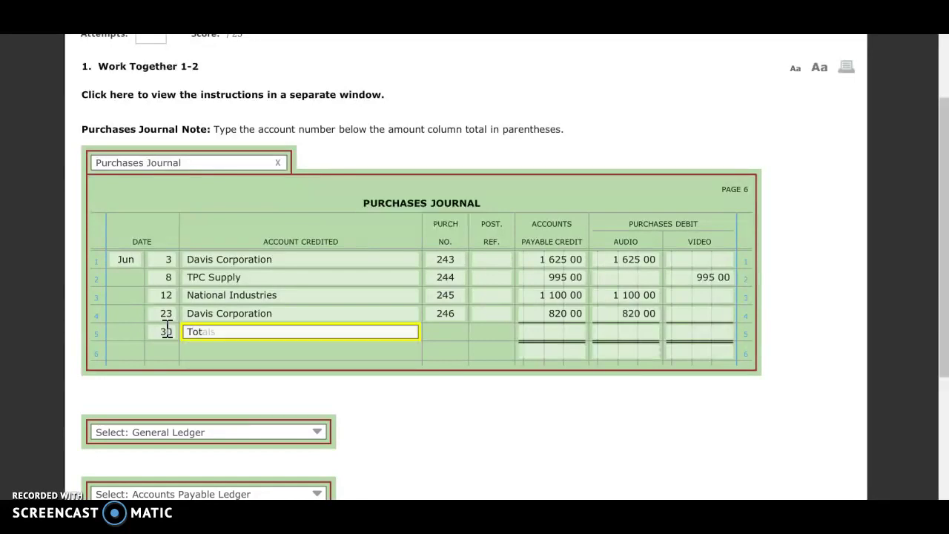
pyautogui.press('Tab')
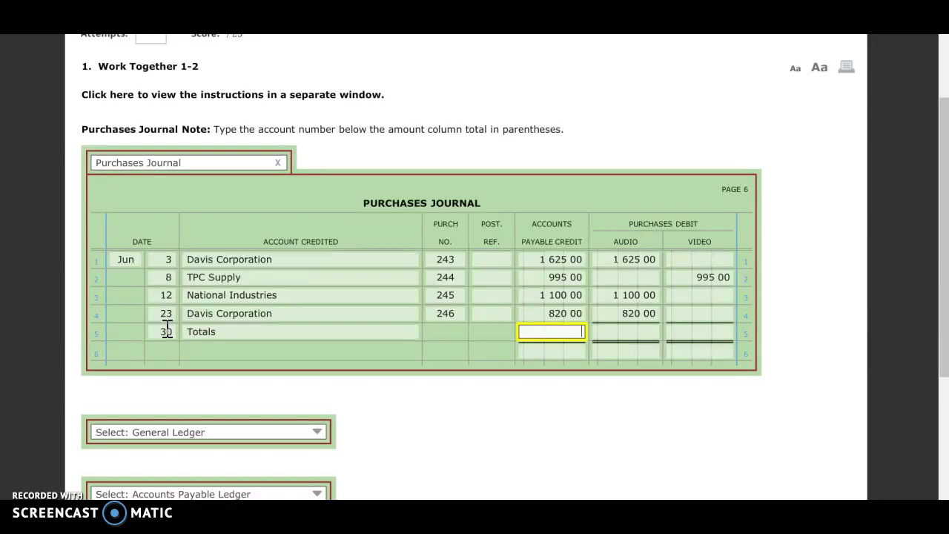
# Step: Enter the column totals 4540 for accounts payable credit, 3545 for audio debit and 995 for video debit
pyautogui.click(555, 331)
pyautogui.write('4540')
pyautogui.press('Tab')
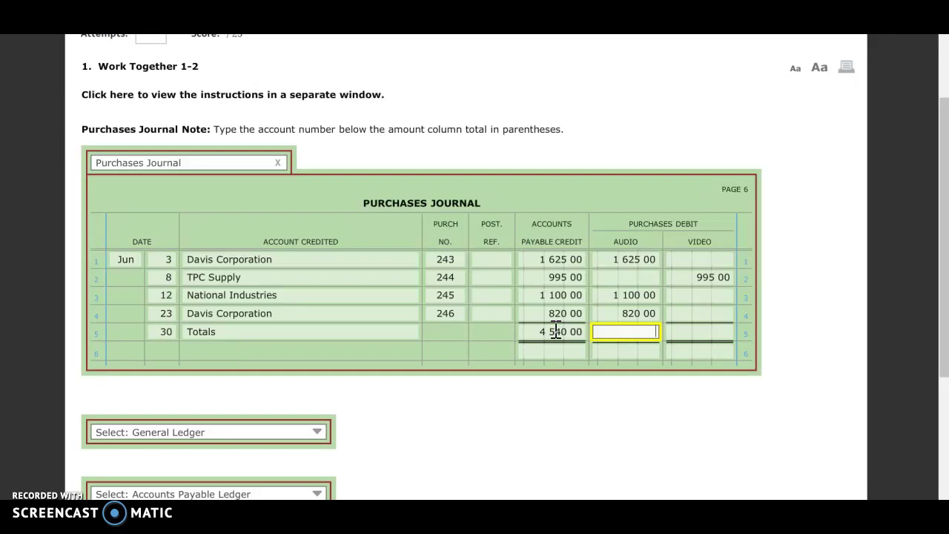
pyautogui.write('3 545')
pyautogui.press('Tab')
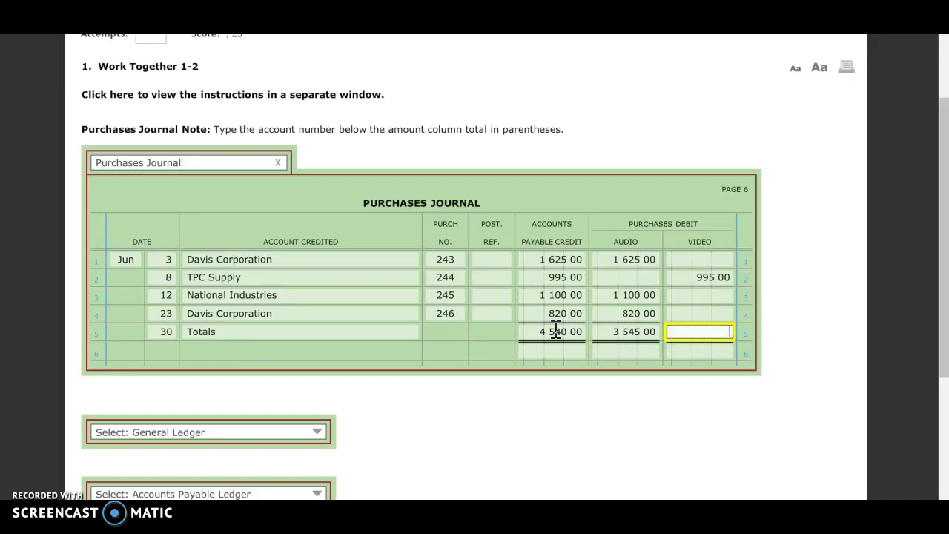
pyautogui.write('995')
pyautogui.click(619, 433)
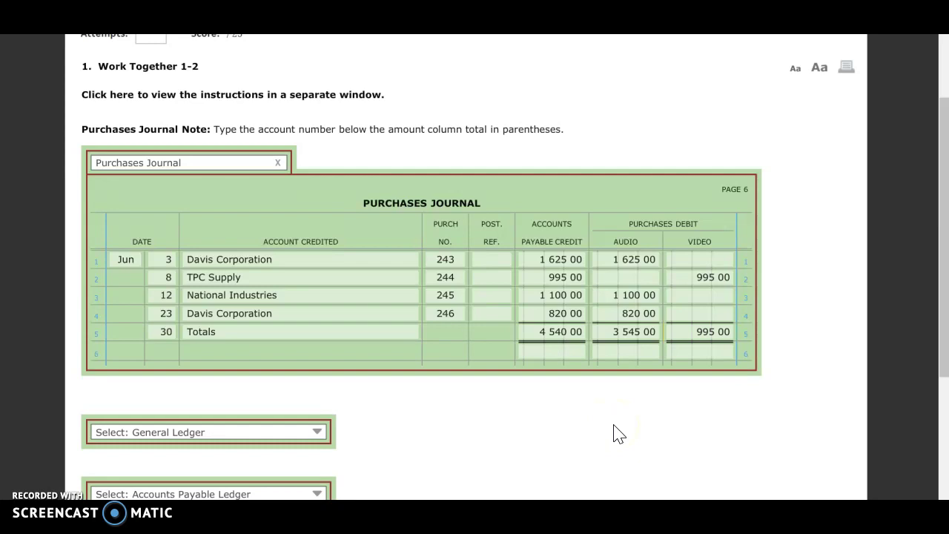
# Step: Open the Accounts Payable account in the general ledger and enter day 30 on its first empty line
pyautogui.scroll(-2, 619, 434)
pyautogui.click(696, 429)
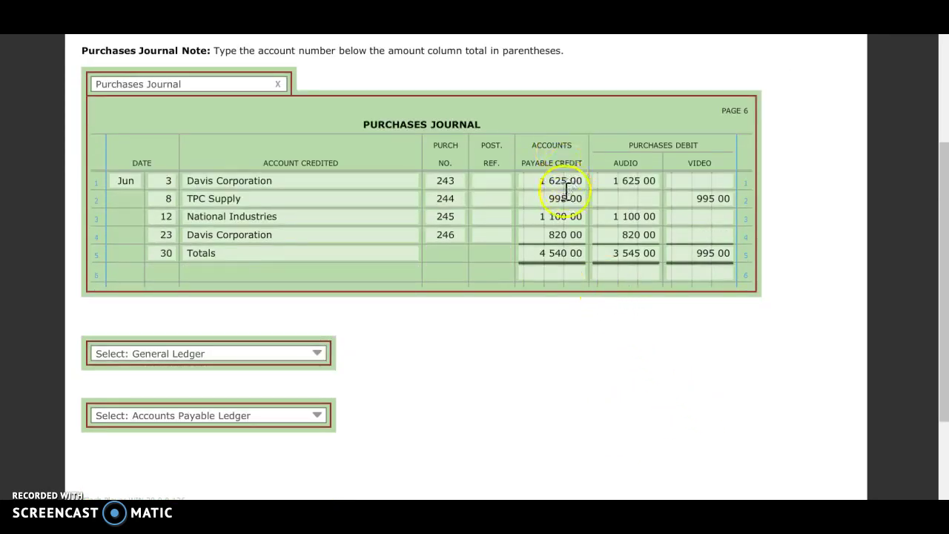
pyautogui.click(554, 274)
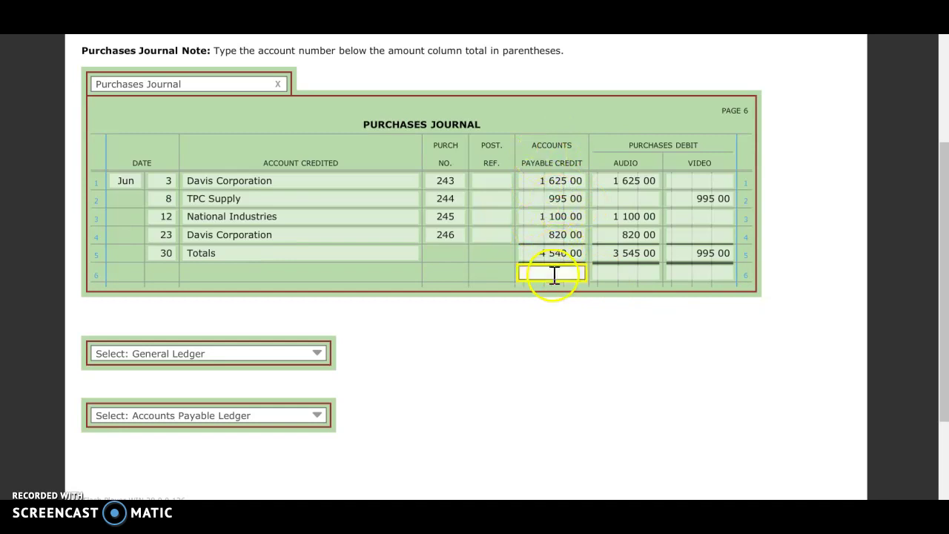
pyautogui.click(310, 356)
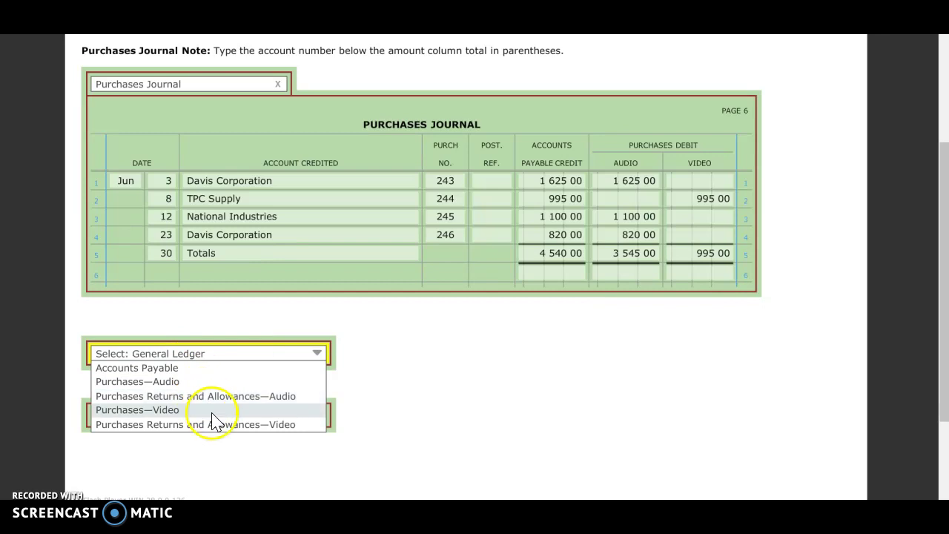
pyautogui.click(211, 375)
pyautogui.scroll(-1, 779, 398)
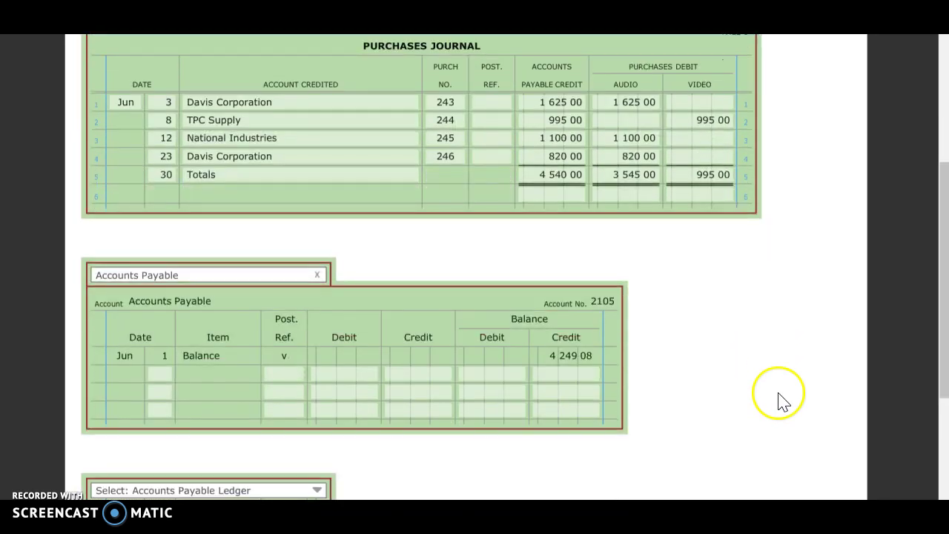
pyautogui.click(166, 375)
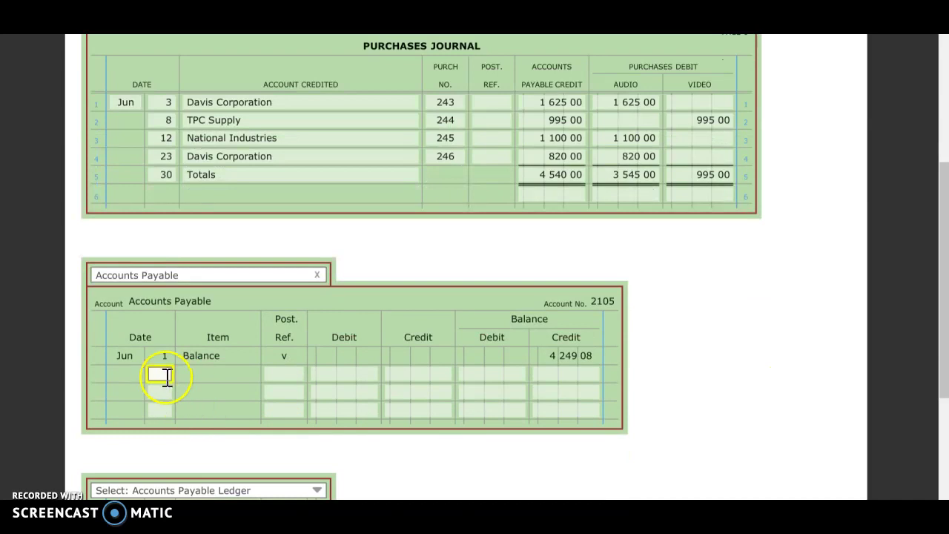
pyautogui.write('30')
pyautogui.press('Tab')
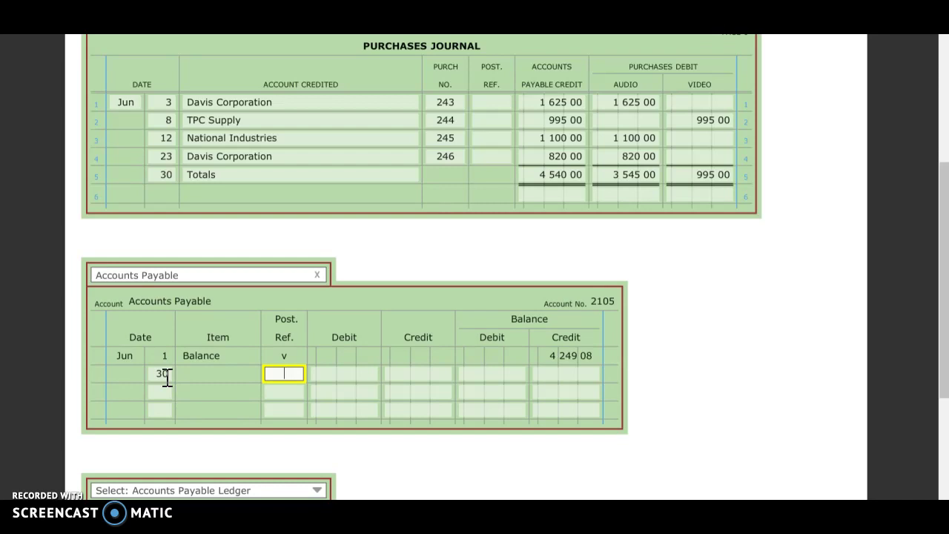
# Step: Set the posting reference of the June 30 Accounts Payable line to P6, leaving the debit blank
pyautogui.write('P')
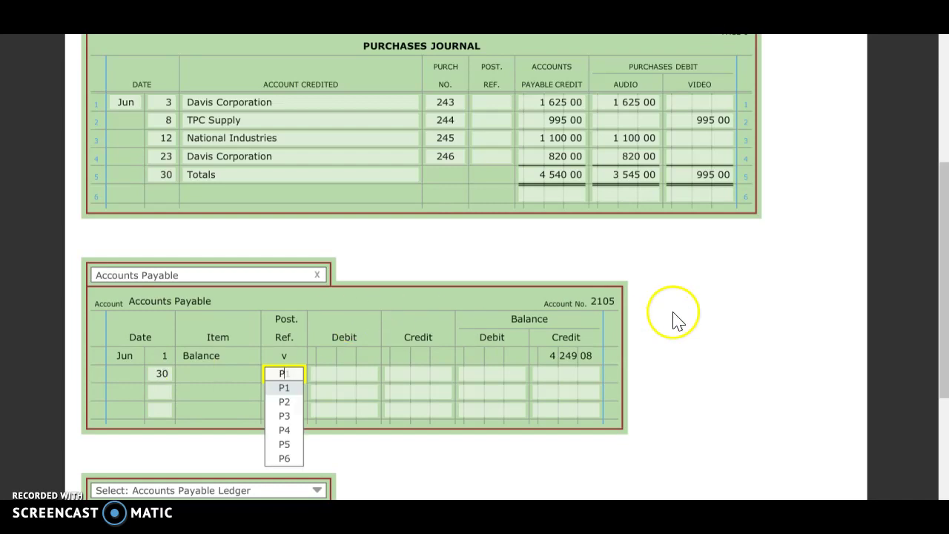
pyautogui.press('Return')
pyautogui.scroll(2, 784, 290)
pyautogui.scroll(-2, 783, 290)
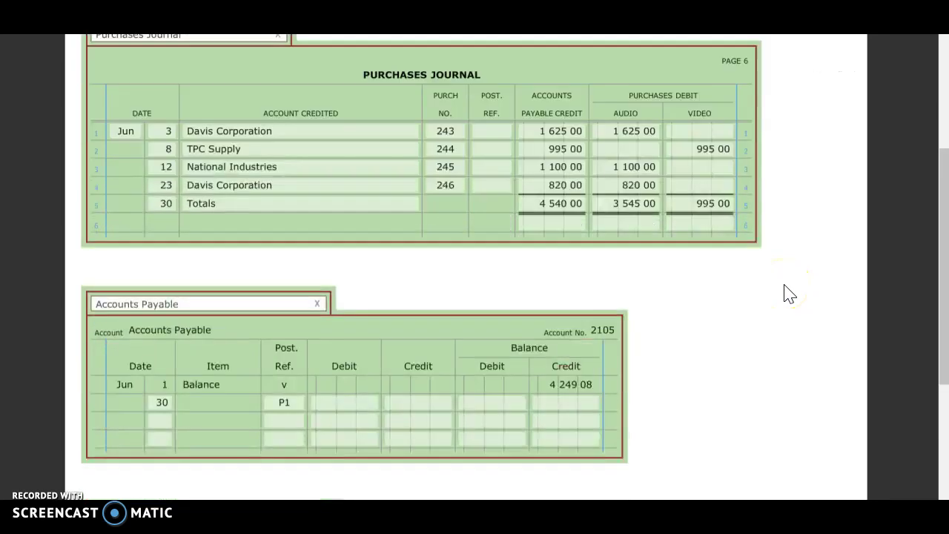
pyautogui.scroll(-1, 789, 293)
pyautogui.click(292, 376)
pyautogui.press('BackSpace')
pyautogui.write('6')
pyautogui.press('Tab')
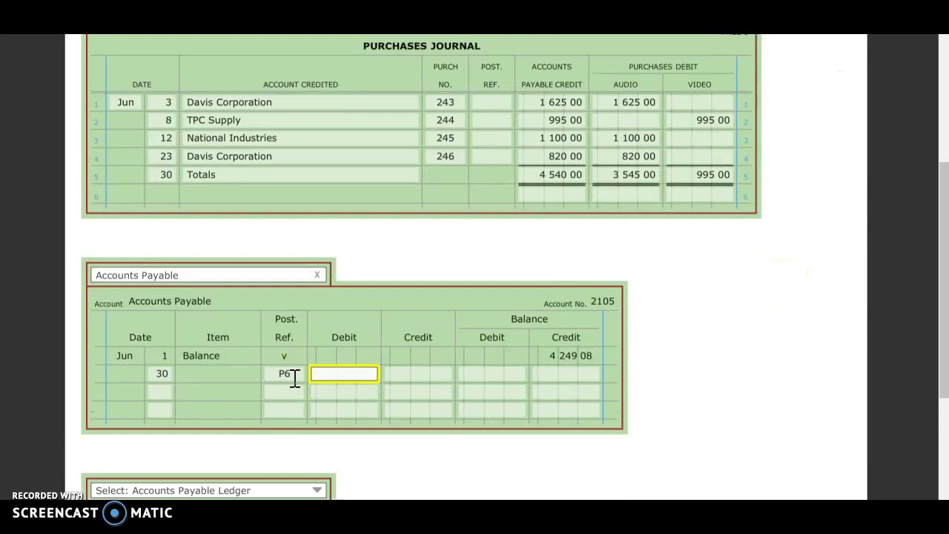
pyautogui.press('Tab')
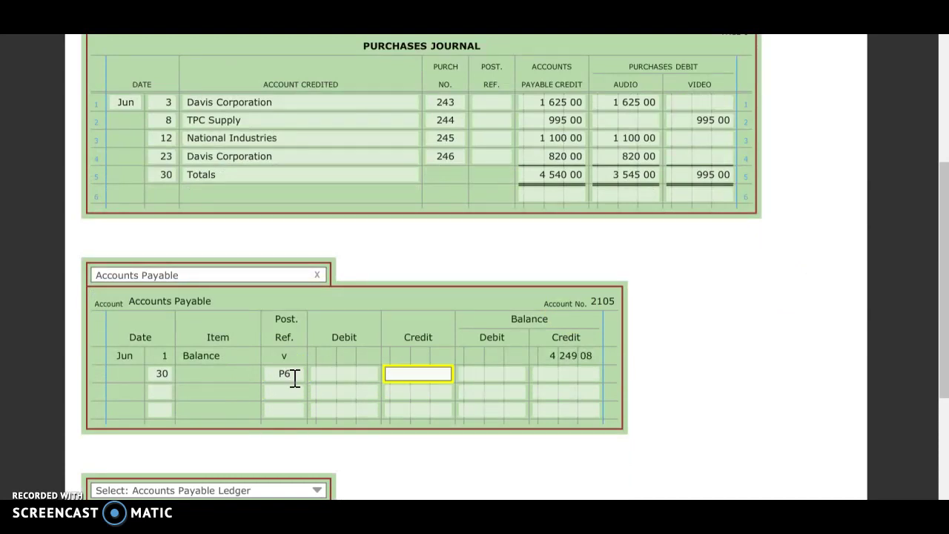
# Step: Enter a 4540 credit and an 8789.08 credit balance on the June 30 Accounts Payable line
pyautogui.write('4540')
pyautogui.press('Tab')
pyautogui.press('Tab')
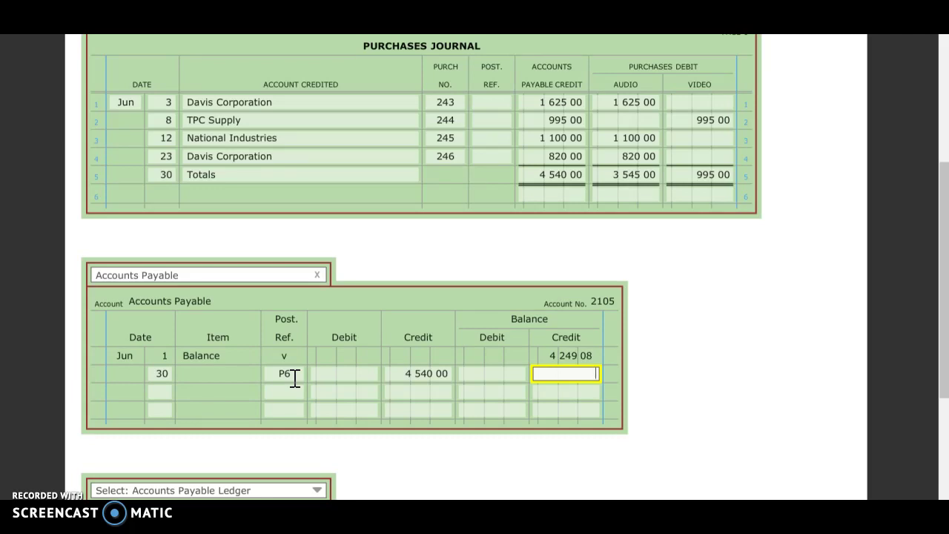
pyautogui.click(319, 373)
pyautogui.write('8789.08')
pyautogui.click(790, 382)
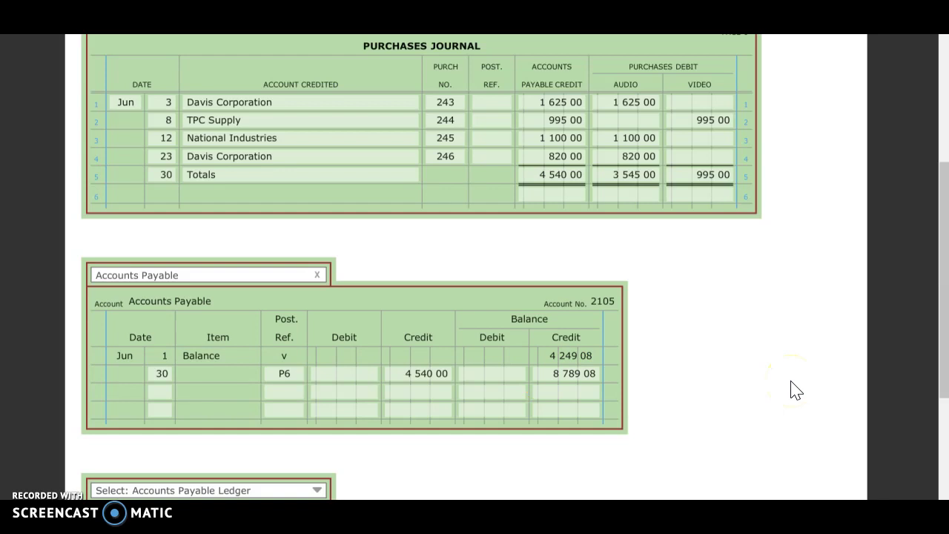
# Step: Enter the reference 2105/210 below the accounts payable credit total in the purchases journal
pyautogui.click(556, 194)
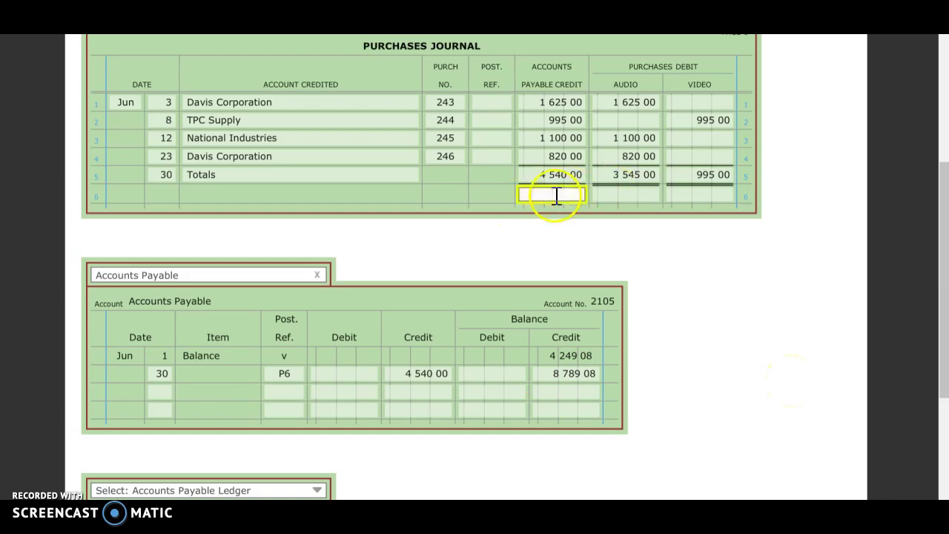
pyautogui.write('2105')
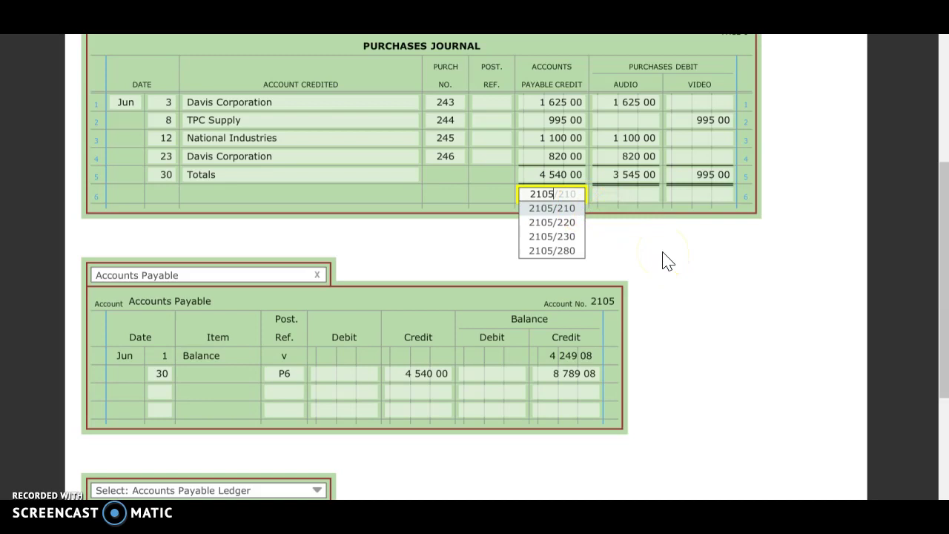
pyautogui.press('Return')
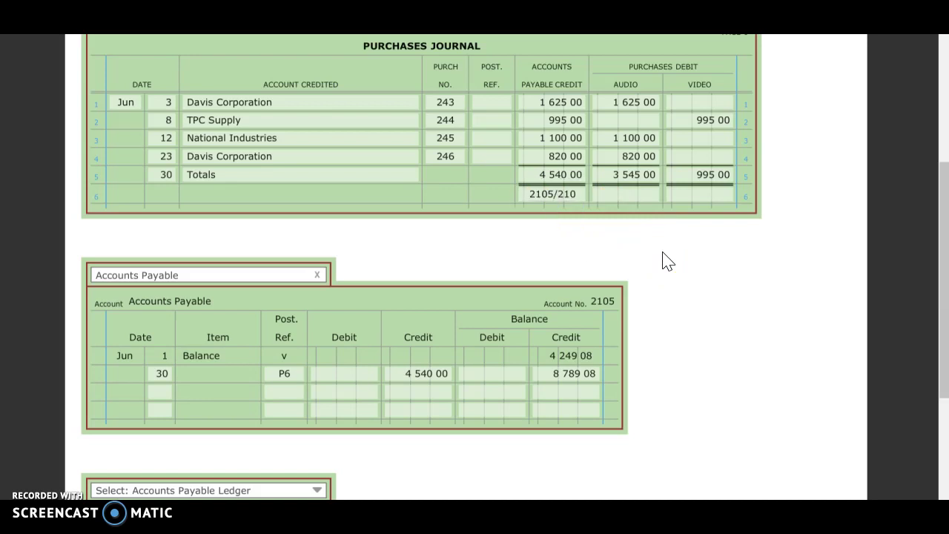
pyautogui.click(581, 196)
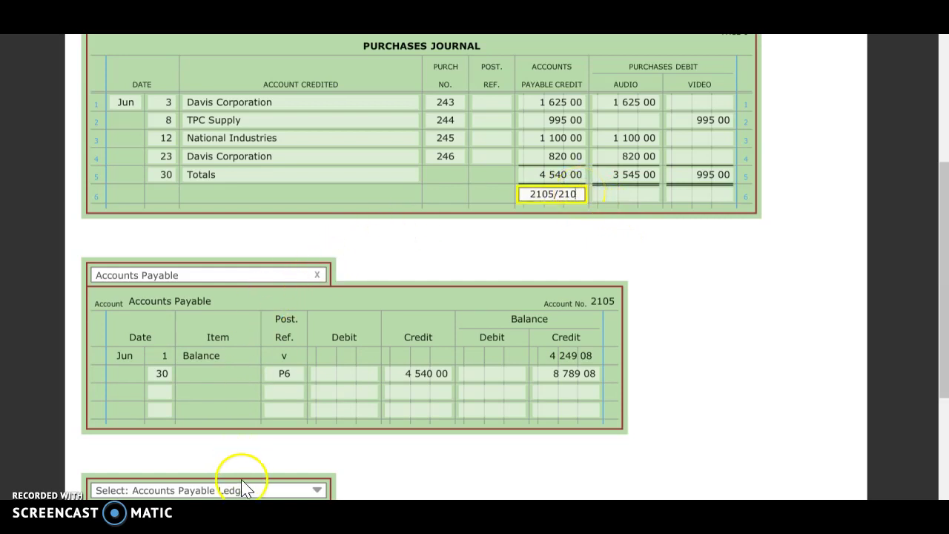
# Step: Open the Davis Corporation account in the accounts payable ledger and view its vendor details
pyautogui.scroll(-1, 242, 483)
pyautogui.click(244, 415)
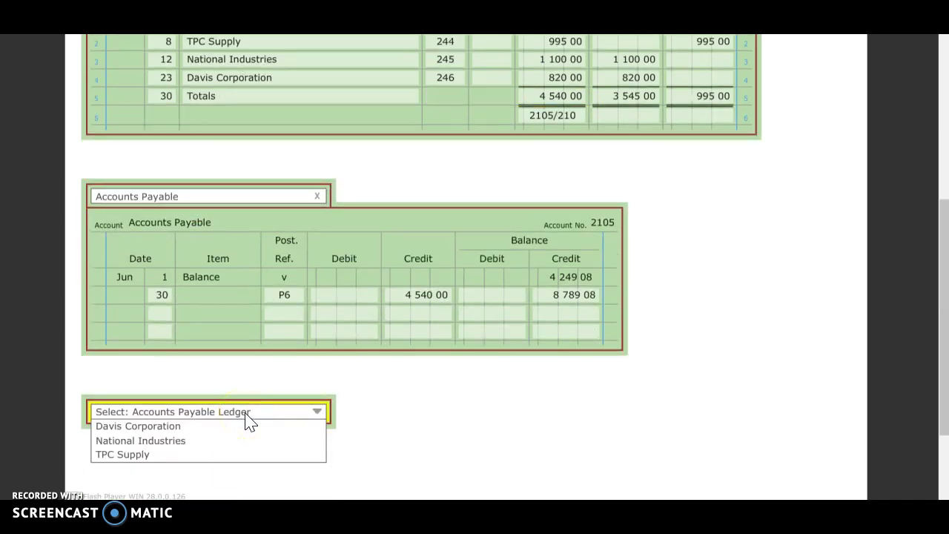
pyautogui.click(248, 426)
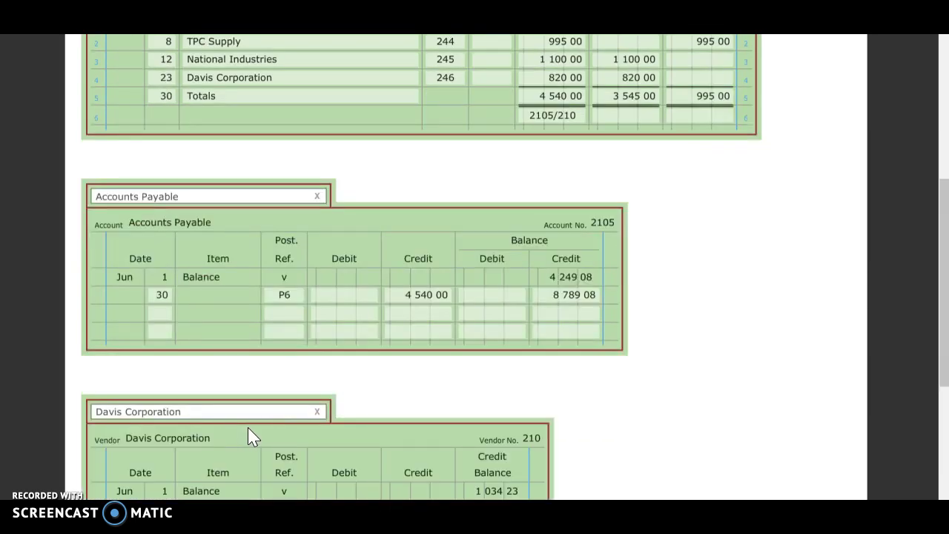
pyautogui.scroll(-1, 247, 428)
pyautogui.scroll(1, 248, 427)
pyautogui.scroll(1, 248, 427)
# Step: Try to shorten the reference below the accounts payable credit total to 2105
pyautogui.click(557, 194)
pyautogui.click(622, 238)
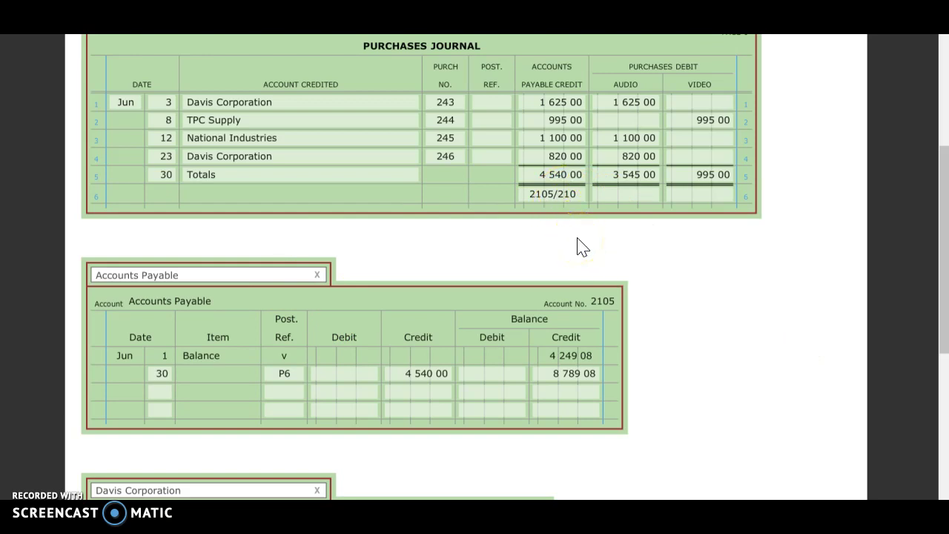
pyautogui.click(549, 194)
pyautogui.click(617, 195)
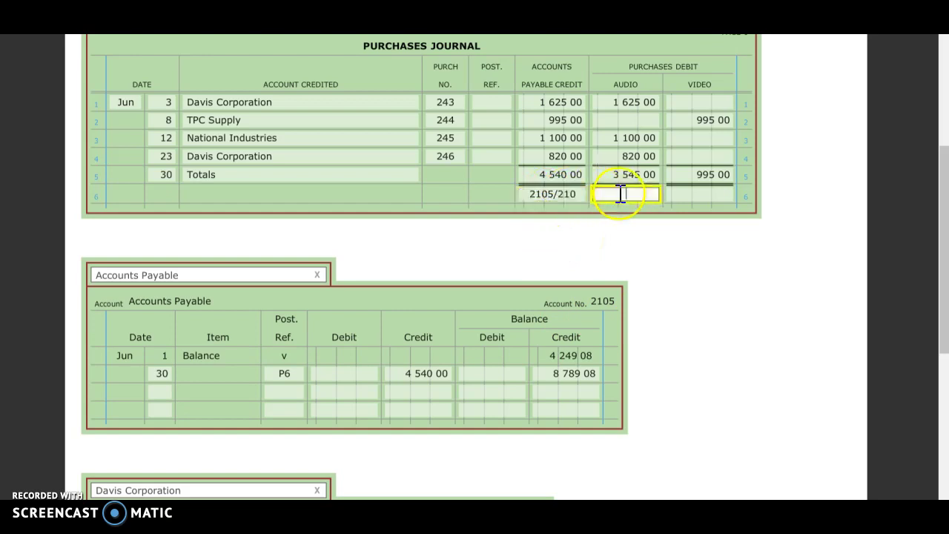
pyautogui.click(573, 195)
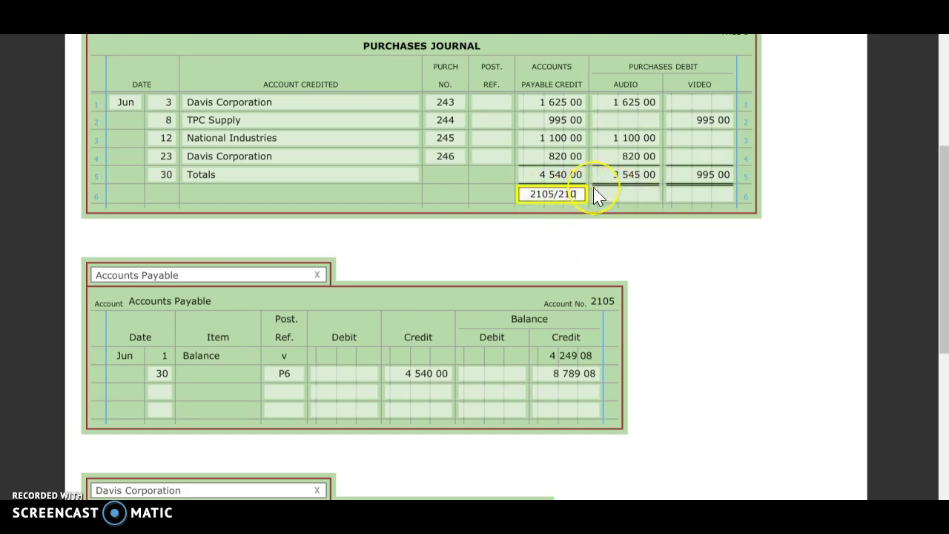
pyautogui.press('BackSpace')
pyautogui.press('BackSpace')
pyautogui.press('BackSpace')
pyautogui.press('BackSpace')
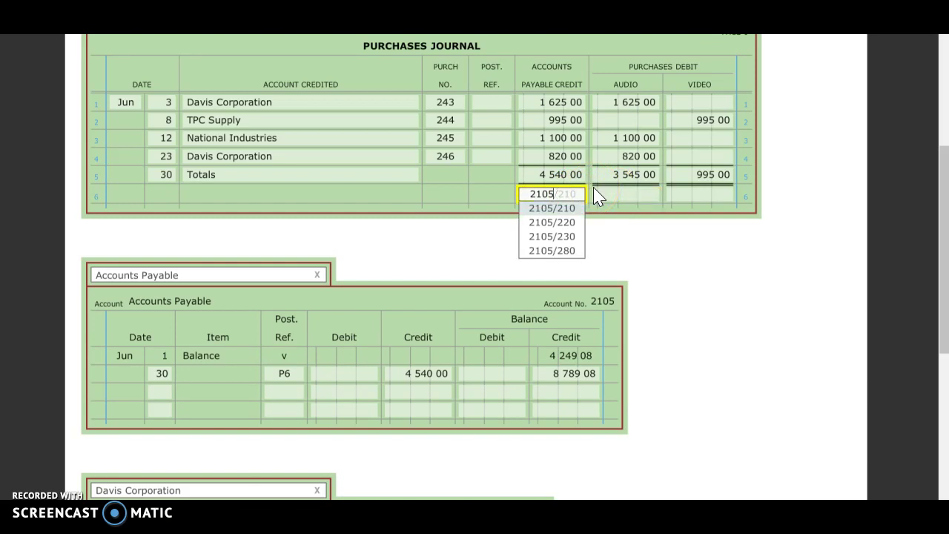
pyautogui.click(597, 196)
pyautogui.click(602, 193)
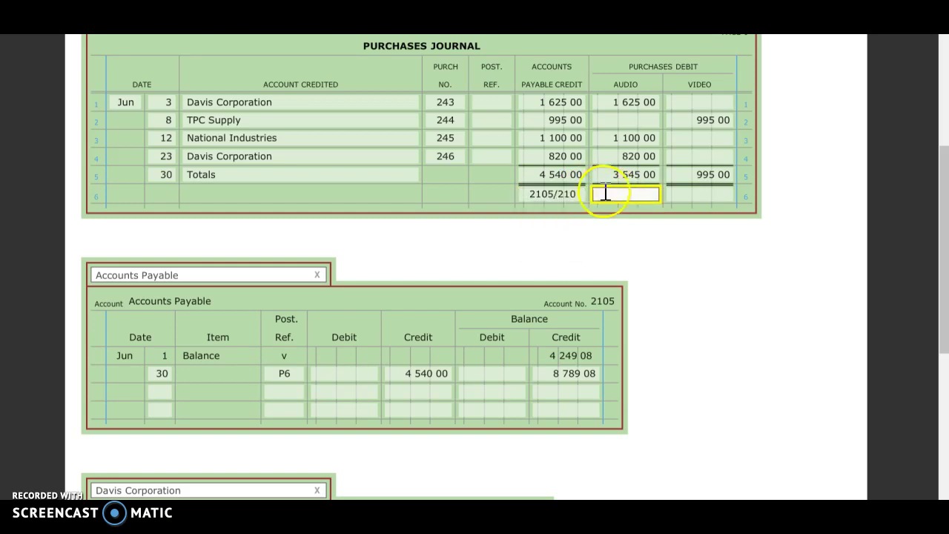
# Step: Switch the general ledger to Purchases—Audio and enter day 30 with posting reference P6 on its empty line
pyautogui.click(141, 278)
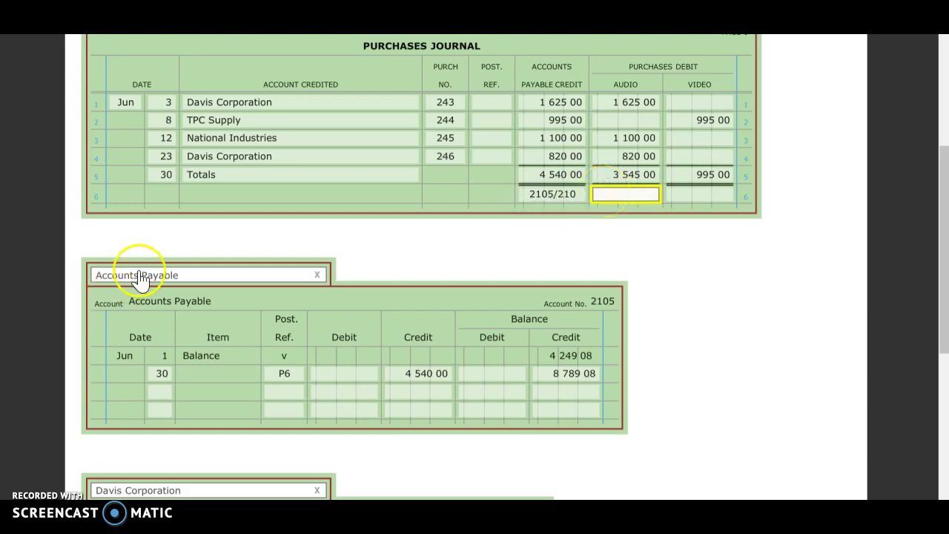
pyautogui.click(204, 277)
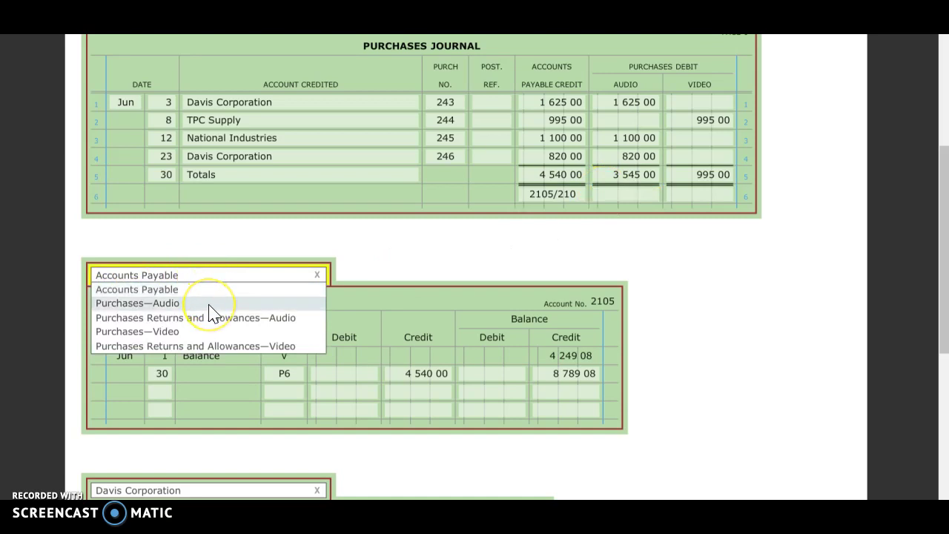
pyautogui.click(209, 304)
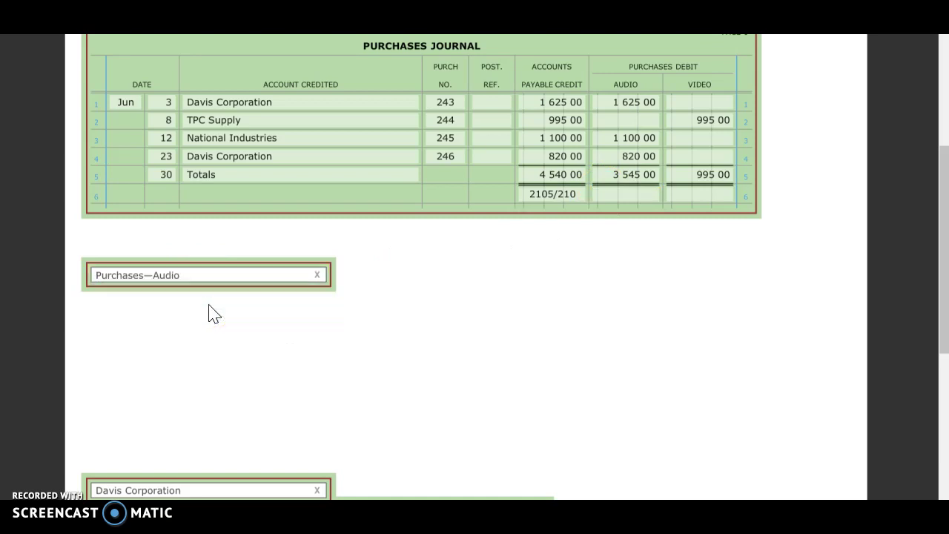
pyautogui.click(168, 373)
pyautogui.write('30')
pyautogui.press('Tab')
pyautogui.write('P')
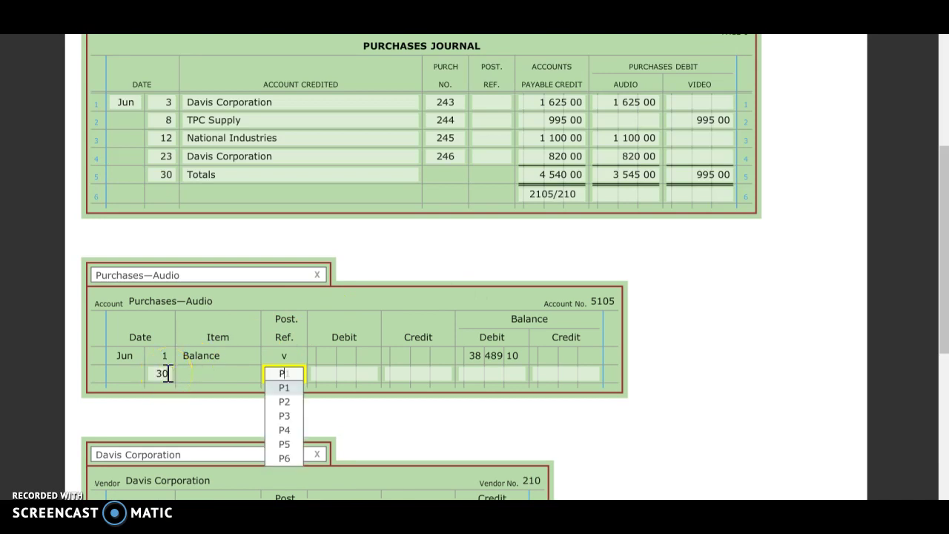
pyautogui.write('6')
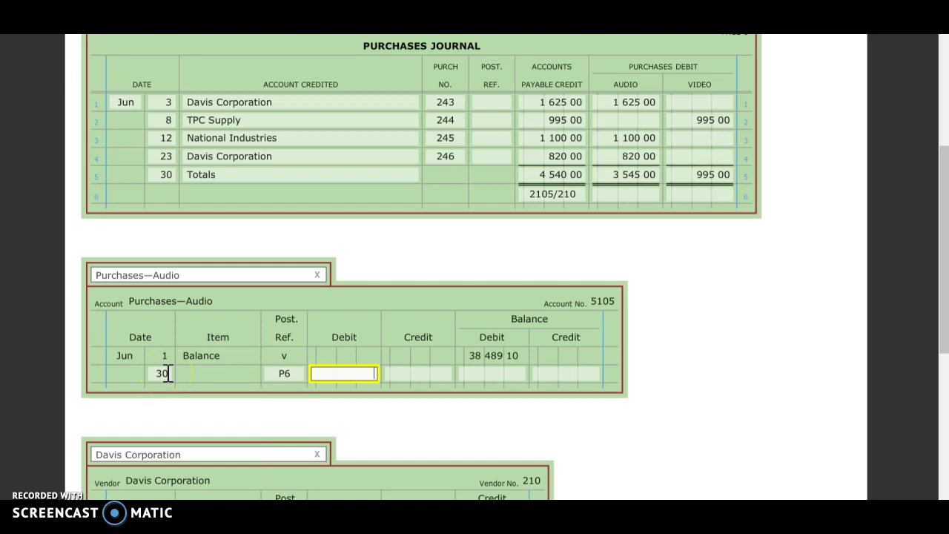
# Step: Enter a 3545 debit and a 42034.10 debit balance on the June 30 Purchases—Audio line
pyautogui.write('3545')
pyautogui.press('Tab')
pyautogui.press('Tab')
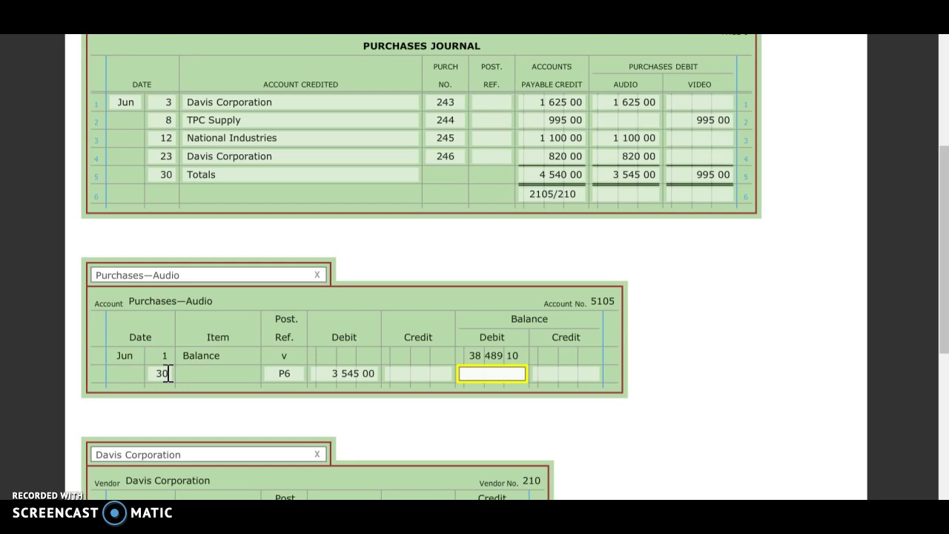
pyautogui.write('4')
pyautogui.write('20')
pyautogui.write('34.10')
pyautogui.press('Tab')
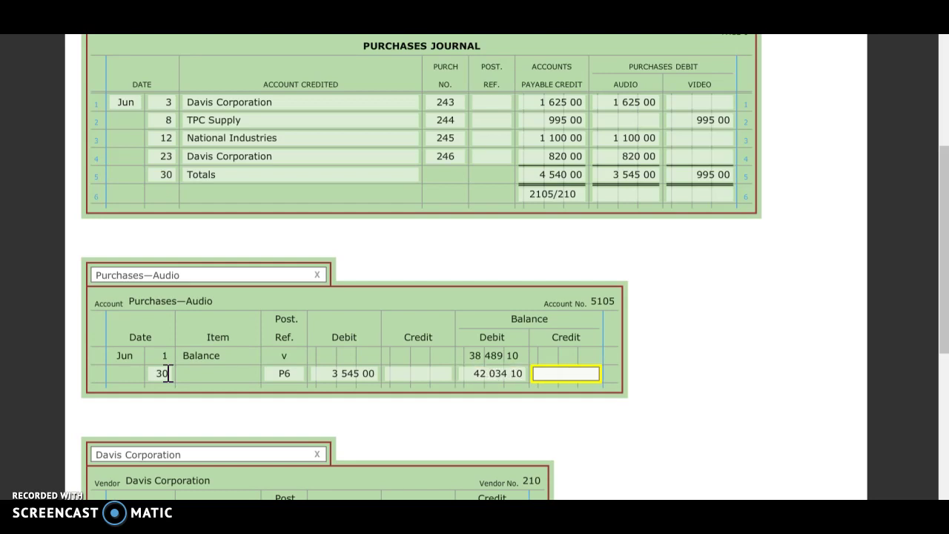
# Step: Try to enter 5105 as the ledger reference below the audio debit total in the purchases journal
pyautogui.click(627, 194)
pyautogui.write('510')
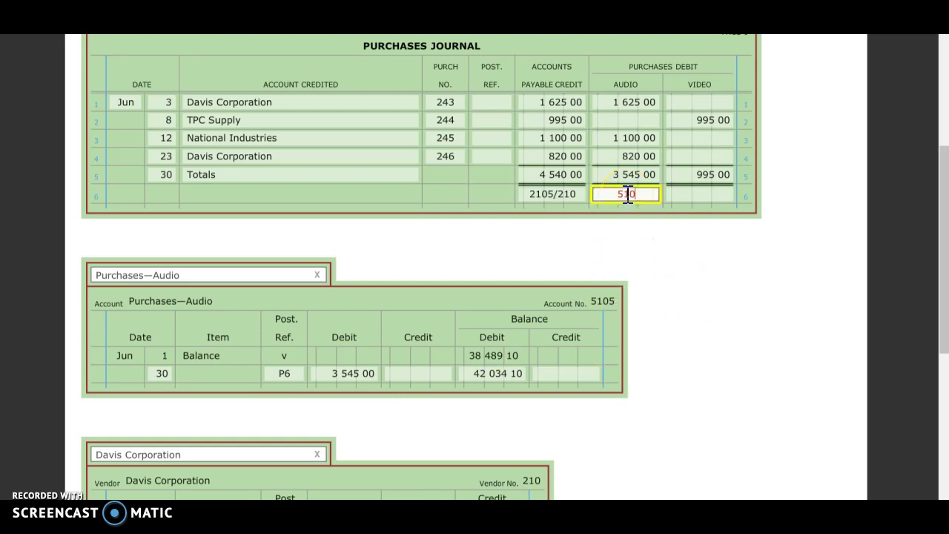
pyautogui.write('5')
pyautogui.click(660, 317)
# Step: Enter 5115 as the ledger reference below the audio debit total in the purchases journal
pyautogui.click(638, 192)
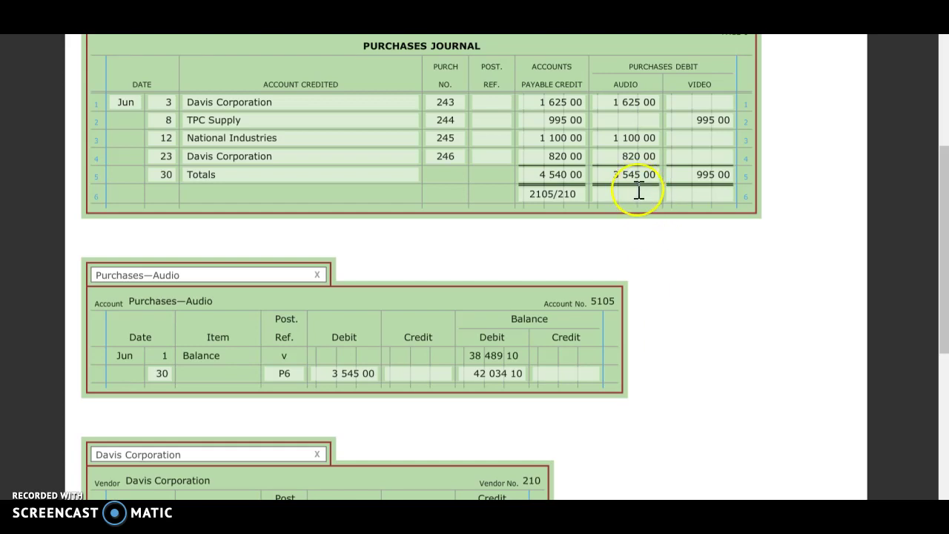
pyautogui.write('5')
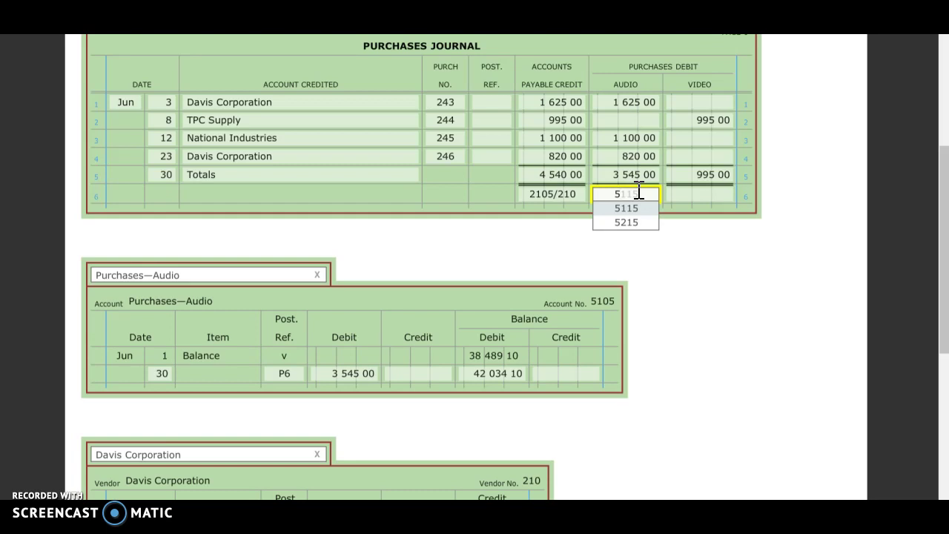
pyautogui.write('1')
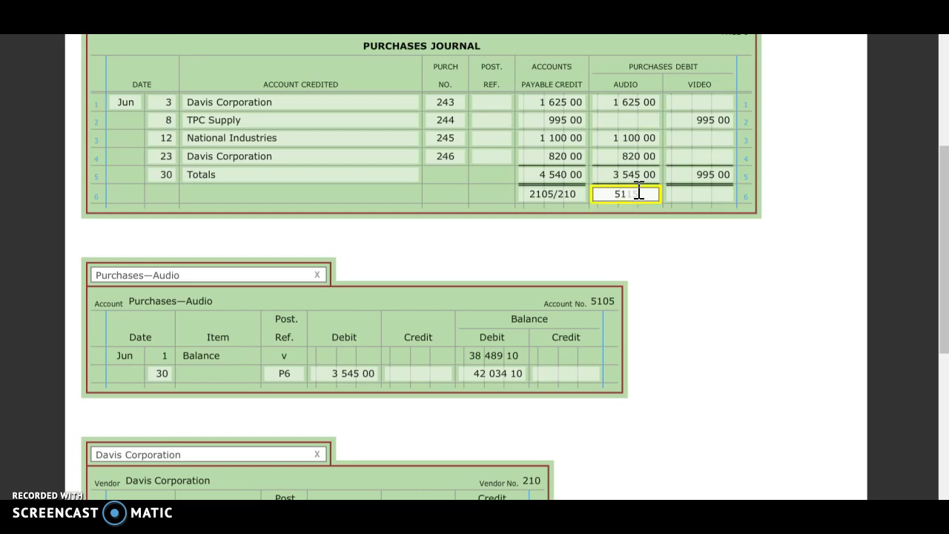
pyautogui.write('15')
pyautogui.press('Tab')
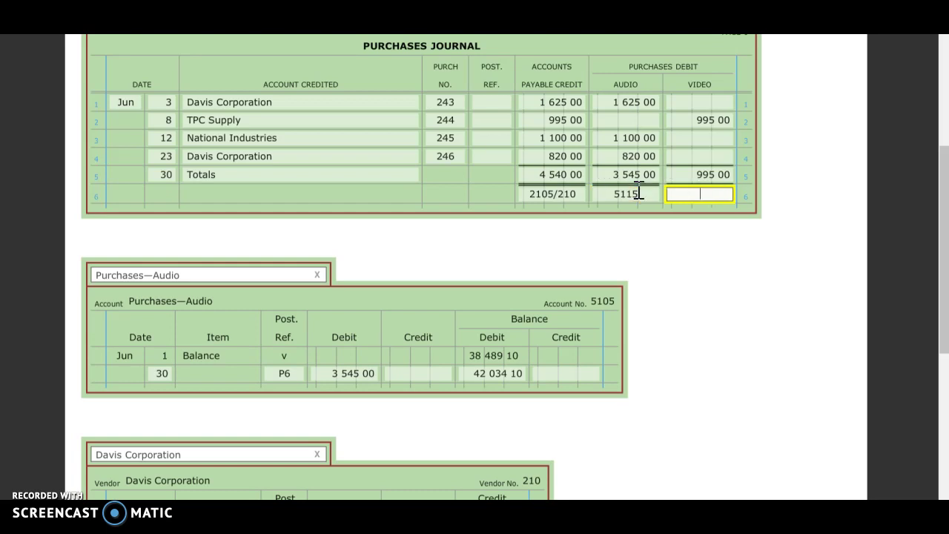
# Step: Show the Purchases Returns and Allowances—Audio account in the general ledger
pyautogui.click(248, 281)
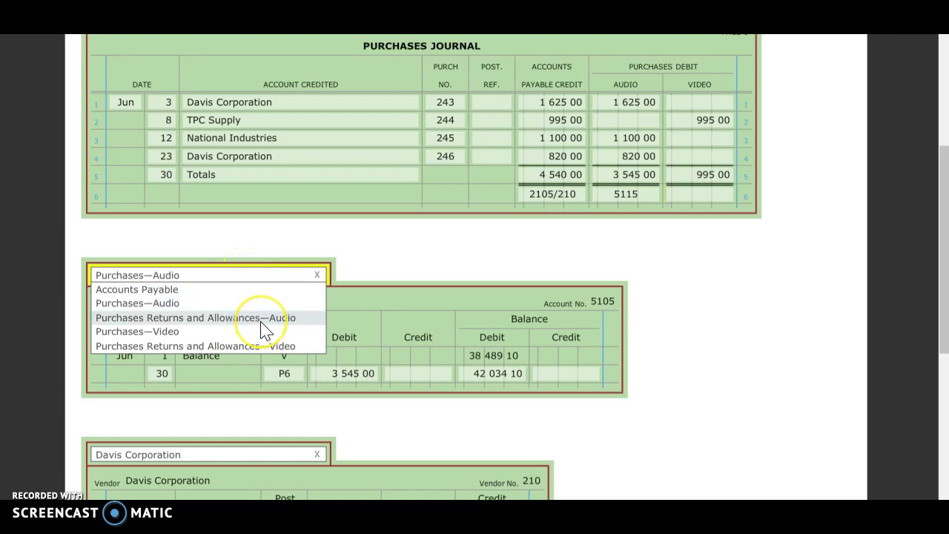
pyautogui.click(260, 318)
pyautogui.click(270, 273)
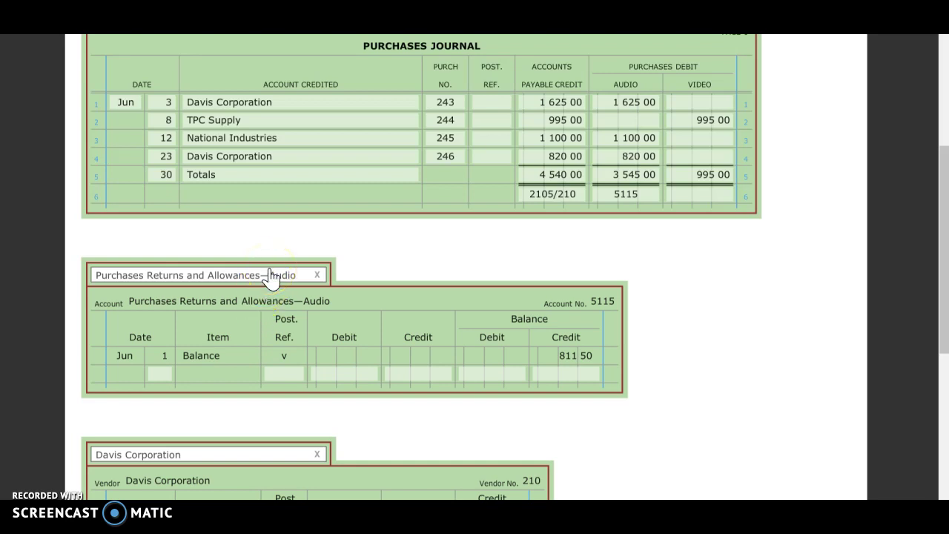
# Step: Switch the general ledger to Purchases—Video and enter day 30 with posting reference P6 on its empty line
pyautogui.click(270, 276)
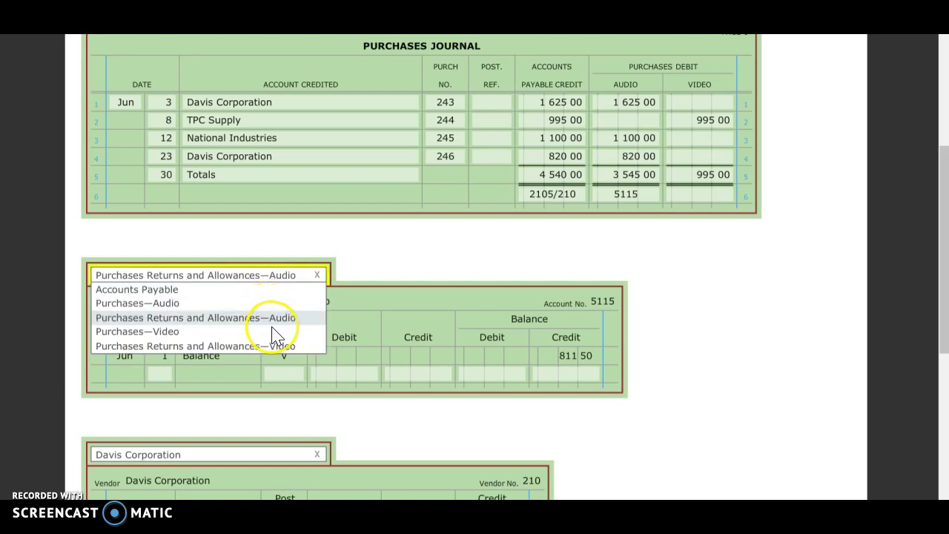
pyautogui.click(276, 333)
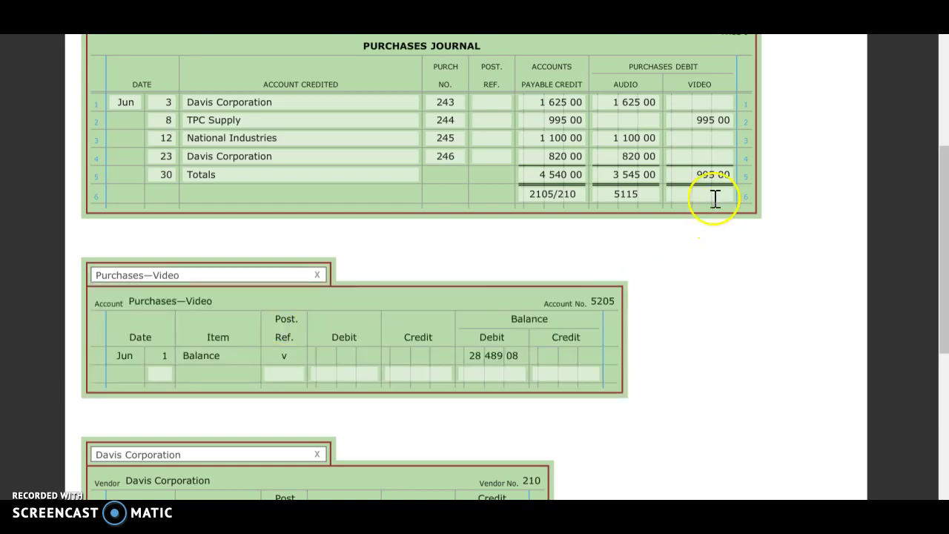
pyautogui.click(160, 374)
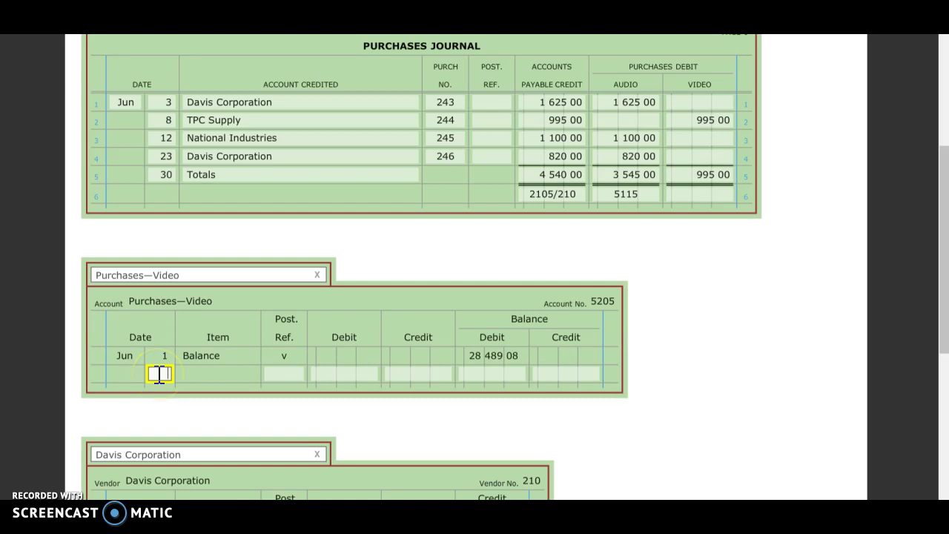
pyautogui.write('30')
pyautogui.press('Tab')
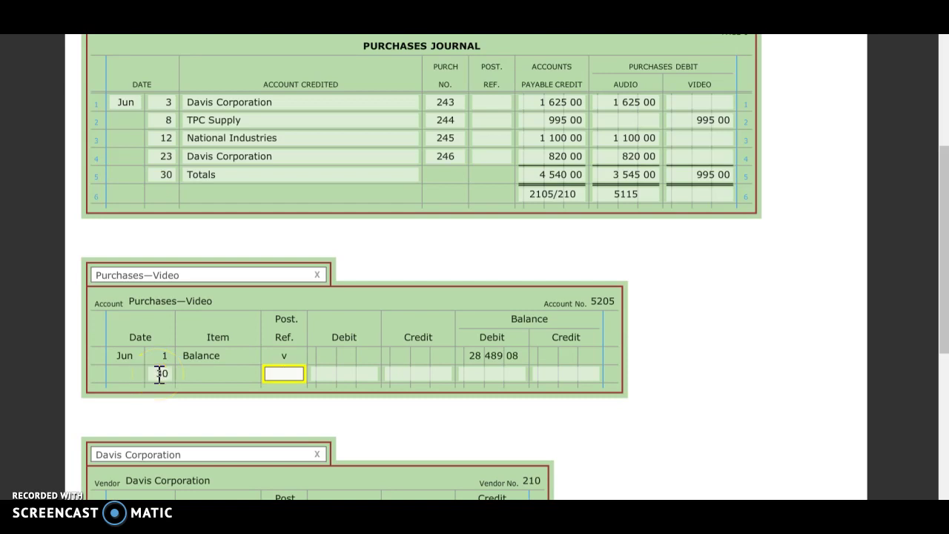
pyautogui.write('P')
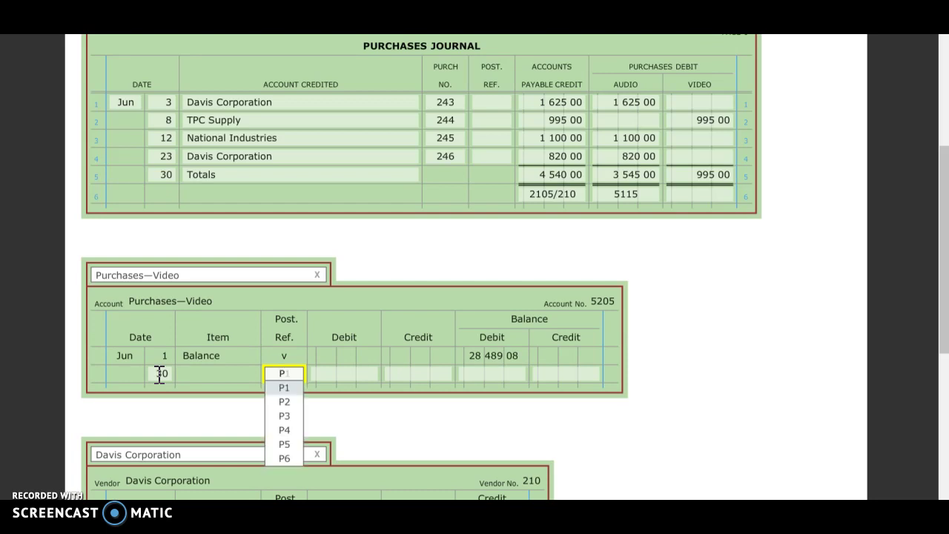
pyautogui.write('6')
pyautogui.press('Tab')
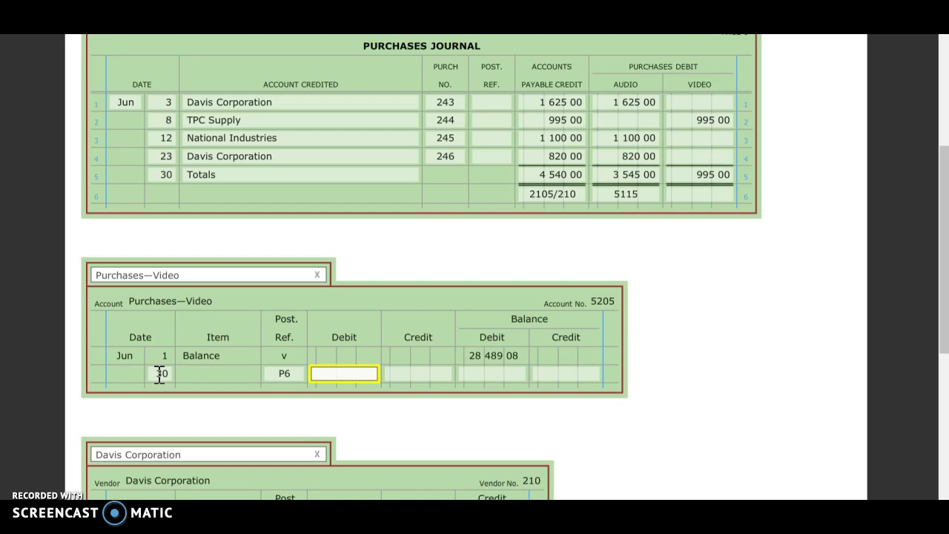
# Step: Enter a 995 debit and a 29484.08 debit balance on the June 30 Purchases—Video line
pyautogui.write('995')
pyautogui.press('Tab')
pyautogui.press('Tab')
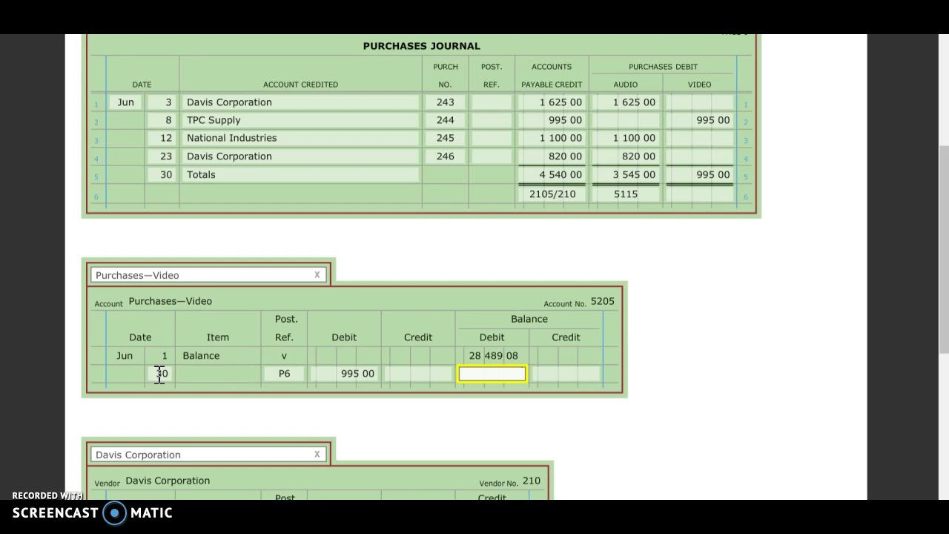
pyautogui.write('294')
pyautogui.write('84.08')
pyautogui.click(768, 344)
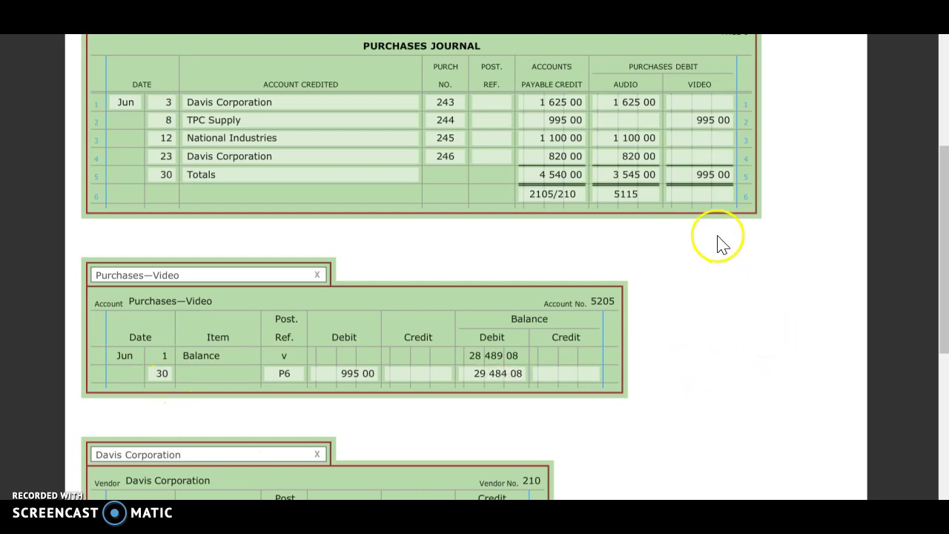
# Step: Enter 5215 as the ledger reference below the video debit total in the purchases journal
pyautogui.click(691, 196)
pyautogui.click(692, 195)
pyautogui.press('Down')
pyautogui.press('Down')
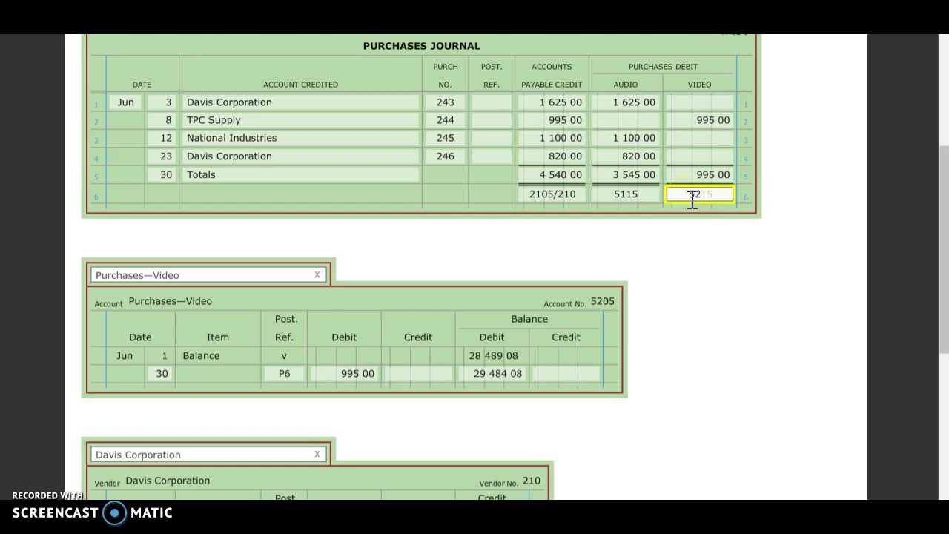
pyautogui.click(712, 239)
# Step: Open the assignment instructions in their separate window and enlarge it to review the June transactions and posting directions
pyautogui.click(455, 260)
pyautogui.scroll(4, 455, 259)
pyautogui.click(300, 93)
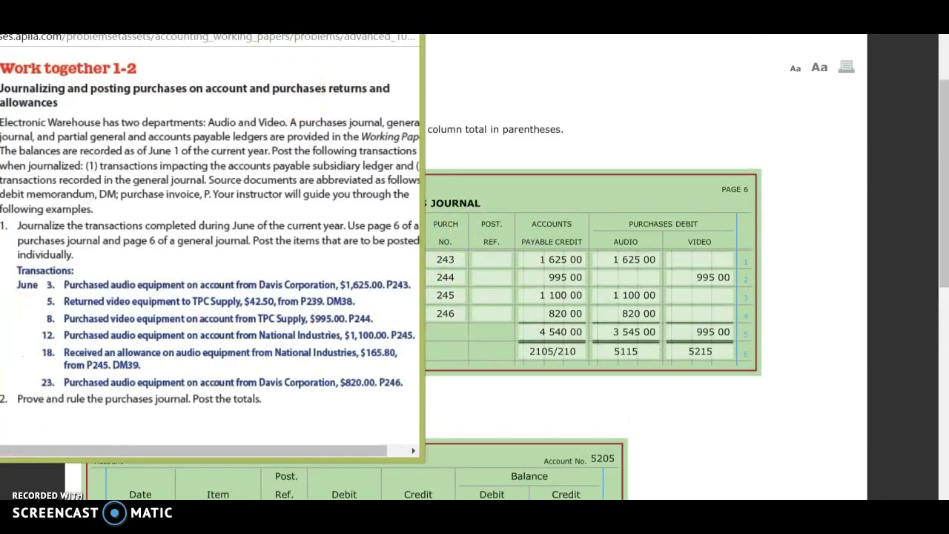
pyautogui.moveTo(277, 41); pyautogui.dragTo(387, 41)
pyautogui.moveTo(504, 454); pyautogui.dragTo(613, 440)
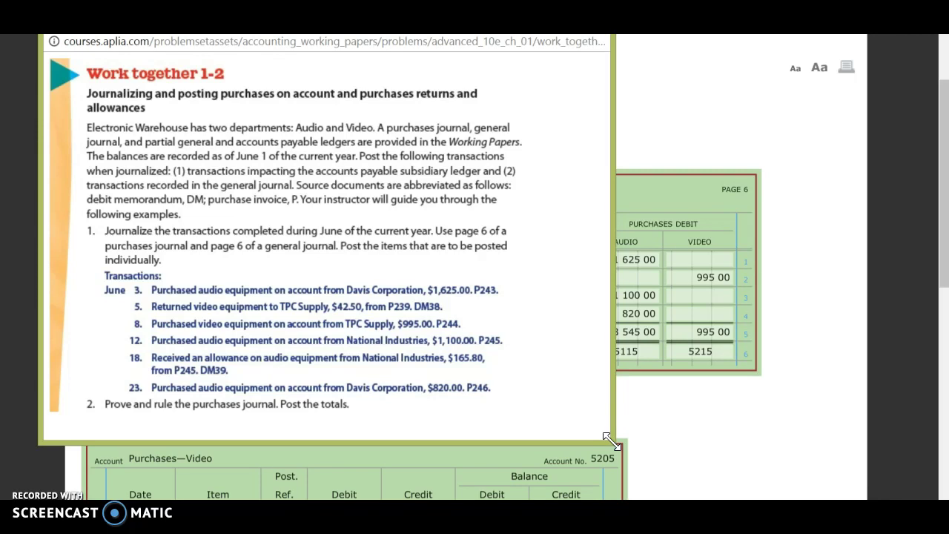
pyautogui.click(359, 248)
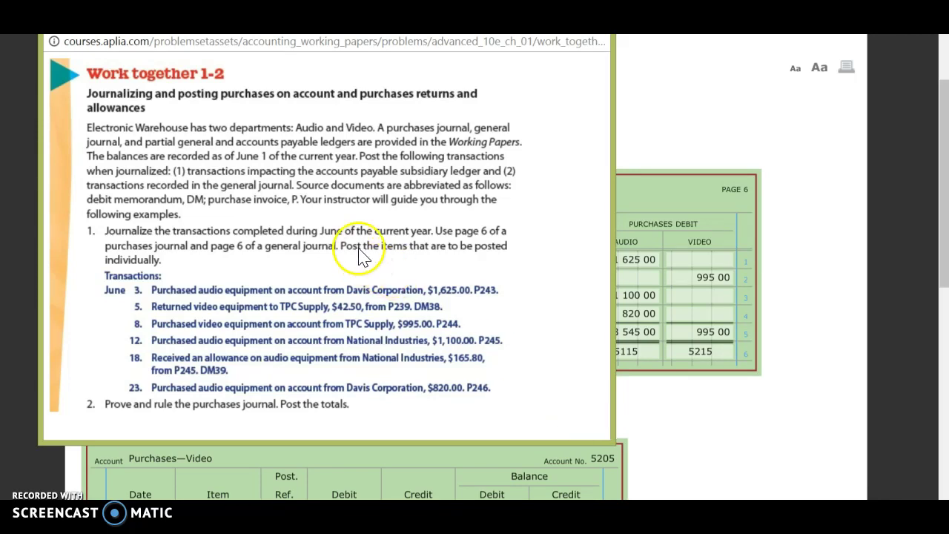
pyautogui.click(799, 434)
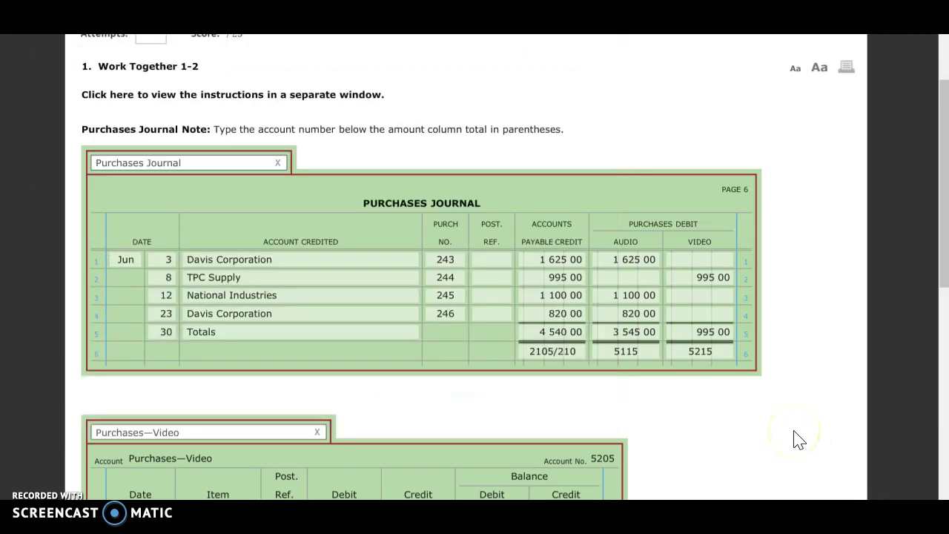
# Step: Enter day 3 on the first empty line of the Davis Corporation vendor account
pyautogui.scroll(-1, 799, 439)
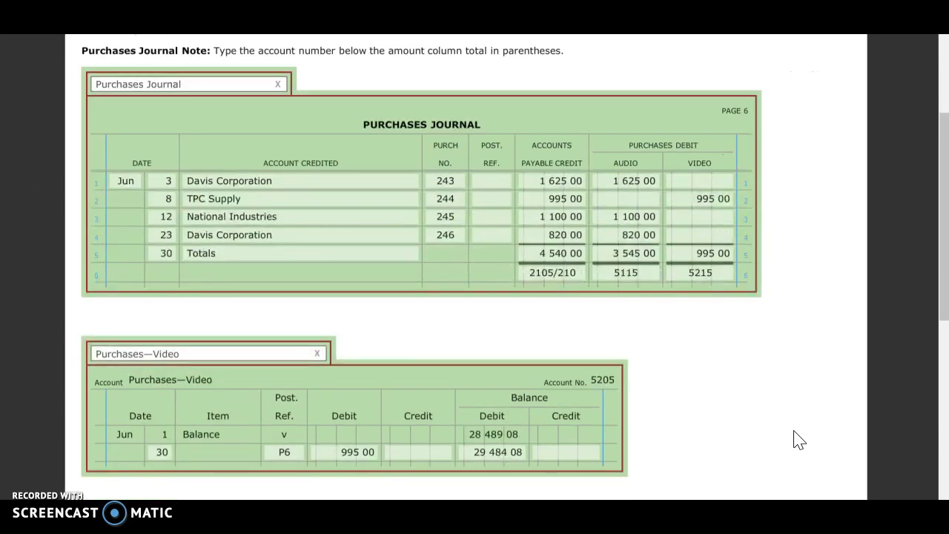
pyautogui.scroll(-1, 800, 439)
pyautogui.click(503, 103)
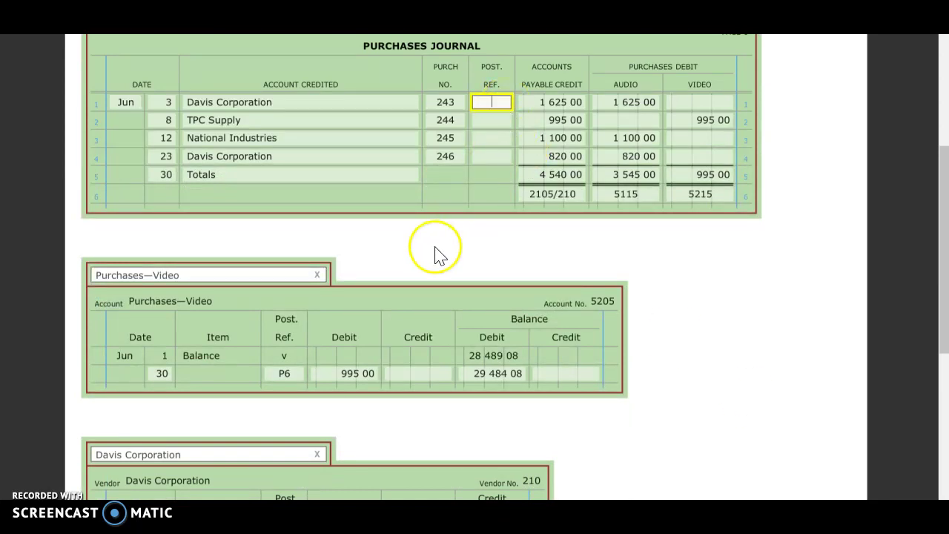
pyautogui.scroll(-1, 532, 399)
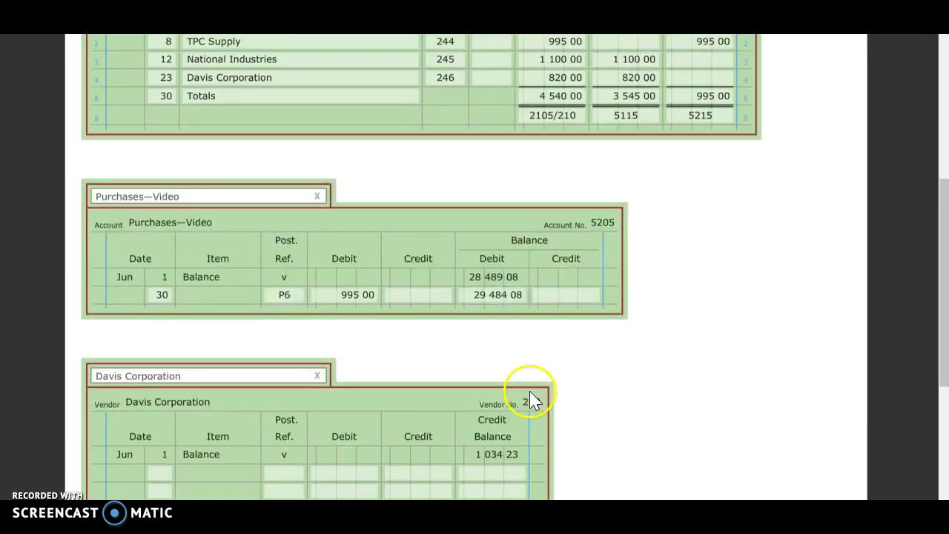
pyautogui.click(163, 472)
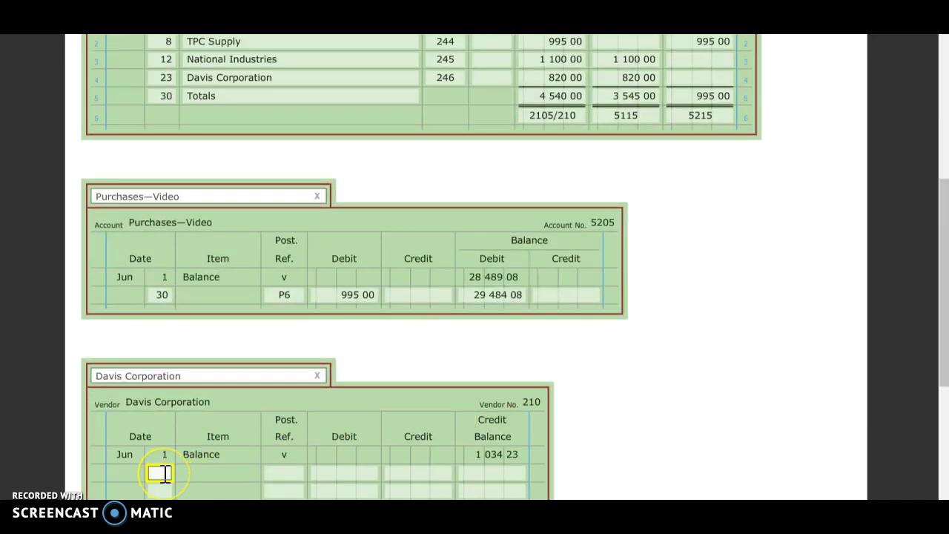
pyautogui.press('Tab')
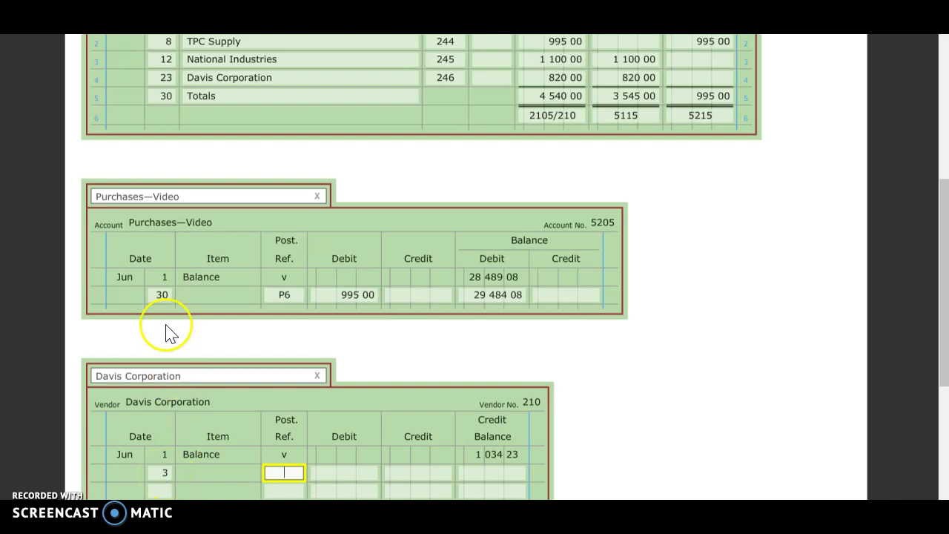
# Step: Close the Purchases—Video account in the general ledger
pyautogui.click(199, 198)
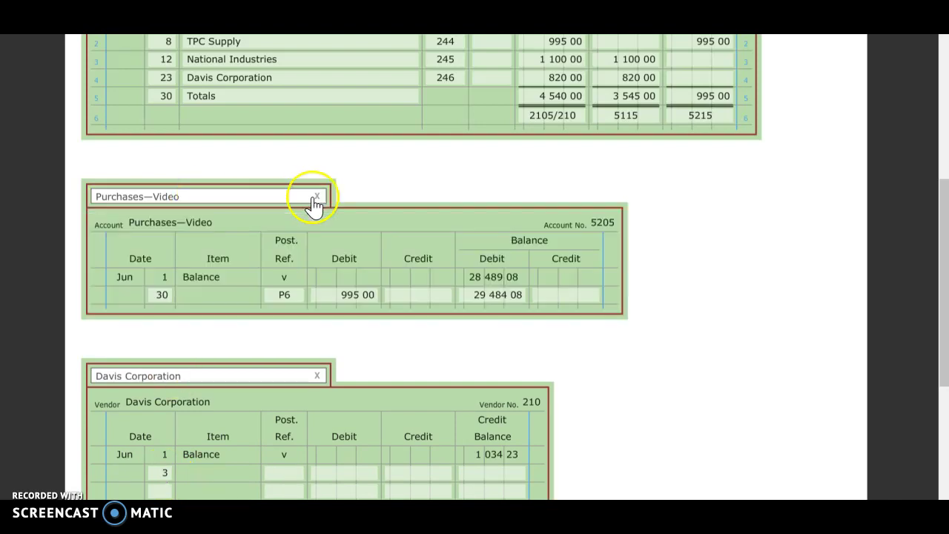
pyautogui.click(316, 198)
pyautogui.scroll(1, 626, 250)
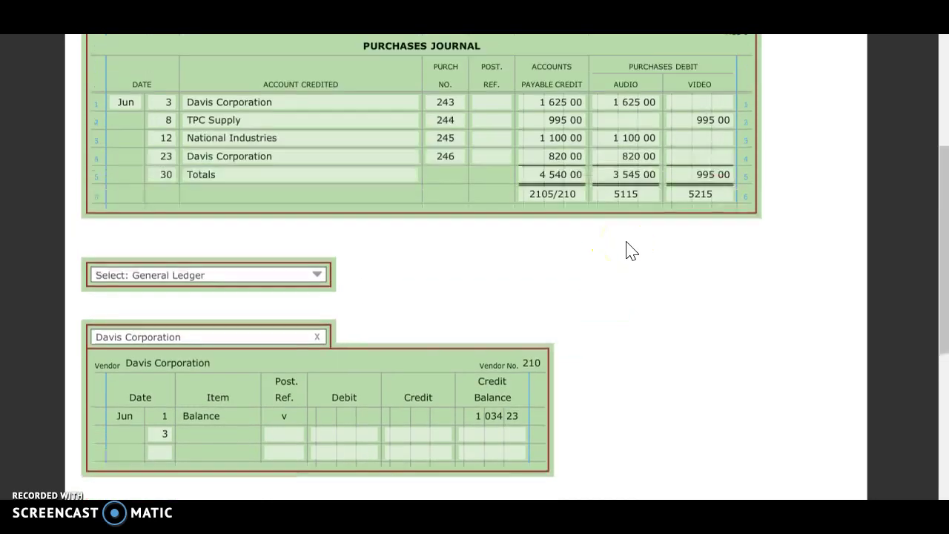
# Step: Enter posting reference P6, a 1625 credit and a 2659.23 credit balance on the June 3 Davis Corporation line
pyautogui.click(279, 436)
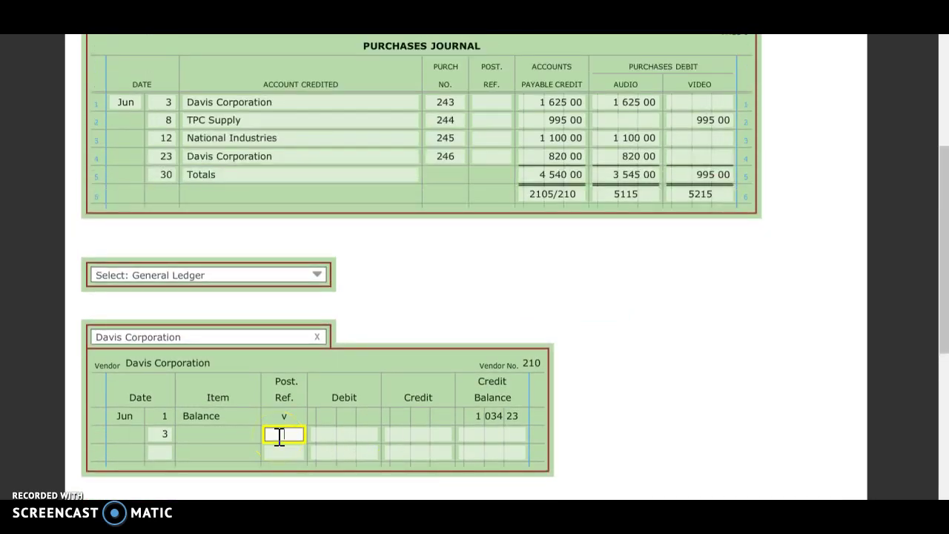
pyautogui.write('P6')
pyautogui.press('Tab')
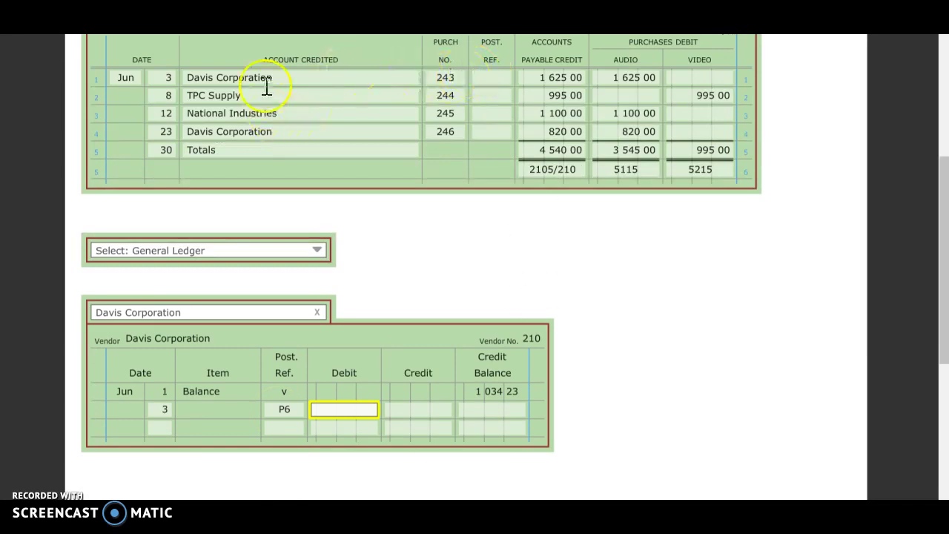
pyautogui.click(428, 406)
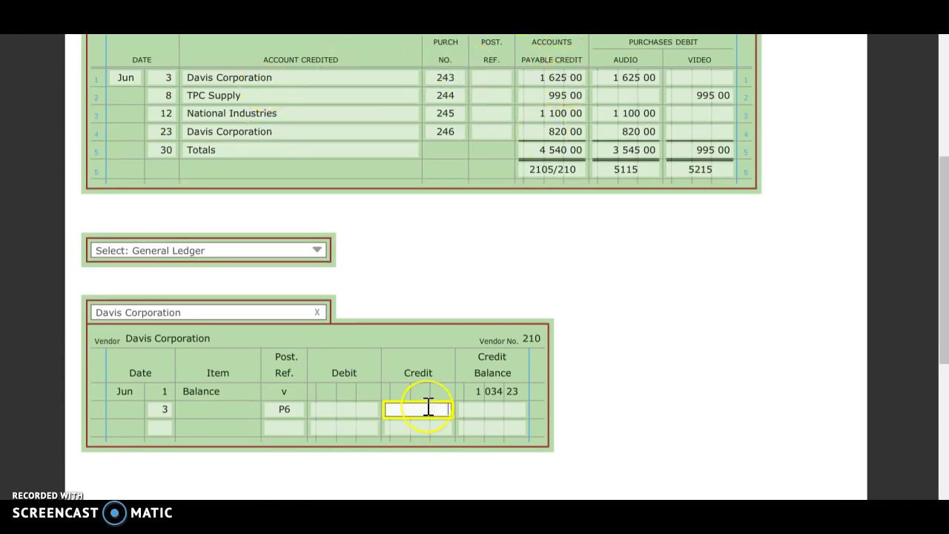
pyautogui.write('1 625')
pyautogui.press('Tab')
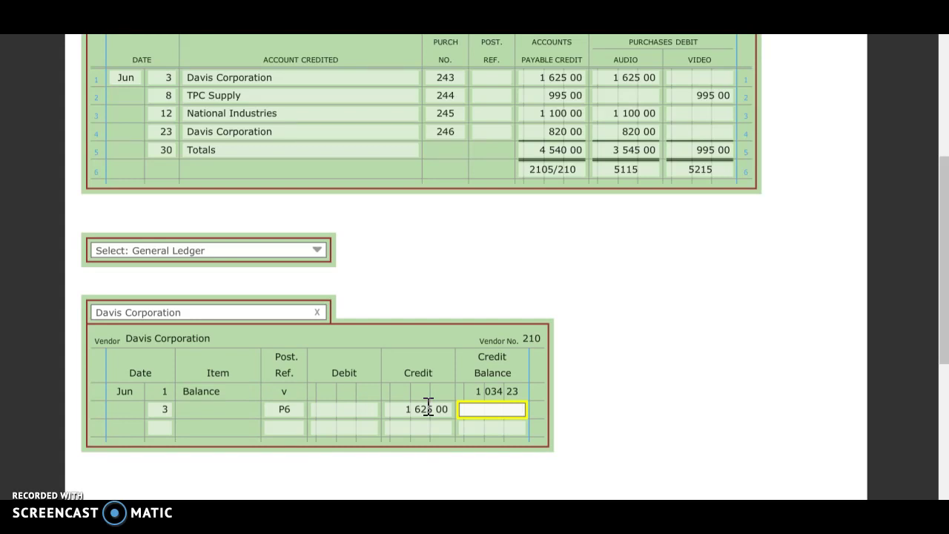
pyautogui.write('2659.23')
pyautogui.click(546, 306)
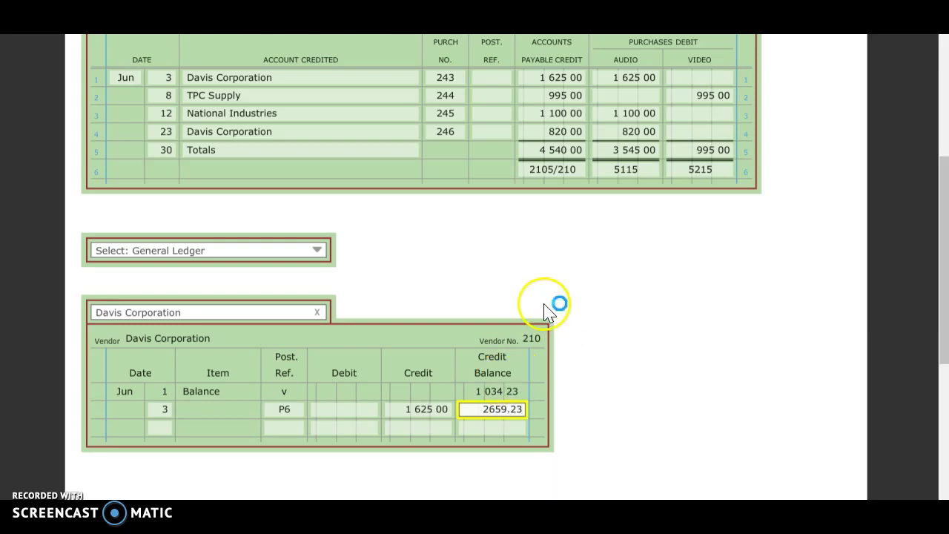
# Step: Try to enter 210 as the posting reference for the June 3 Davis Corporation purchase in the purchases journal
pyautogui.click(496, 78)
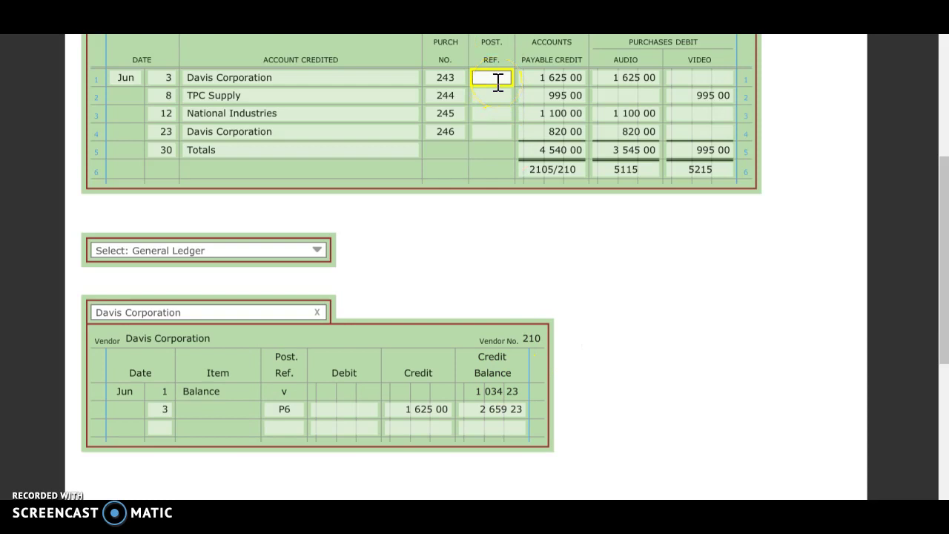
pyautogui.write('210')
pyautogui.click(491, 134)
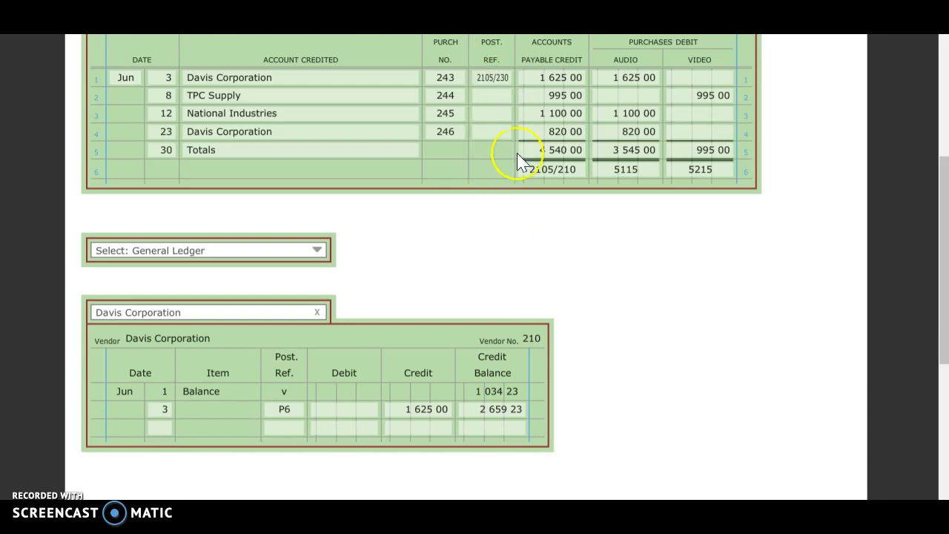
# Step: Replace the posting reference of the June 3 Davis Corporation purchase with 210 in the purchases journal
pyautogui.tripleClick(497, 86)
pyautogui.write('210')
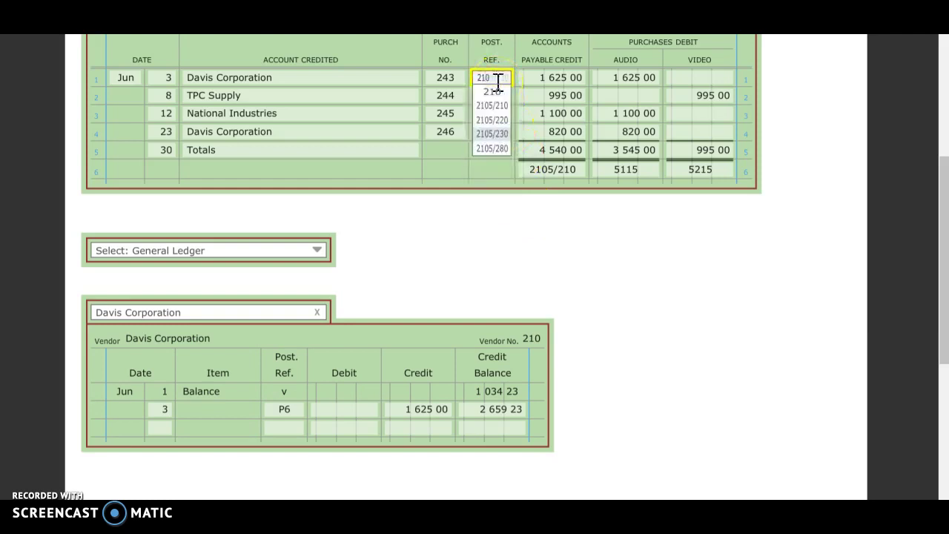
pyautogui.click(495, 91)
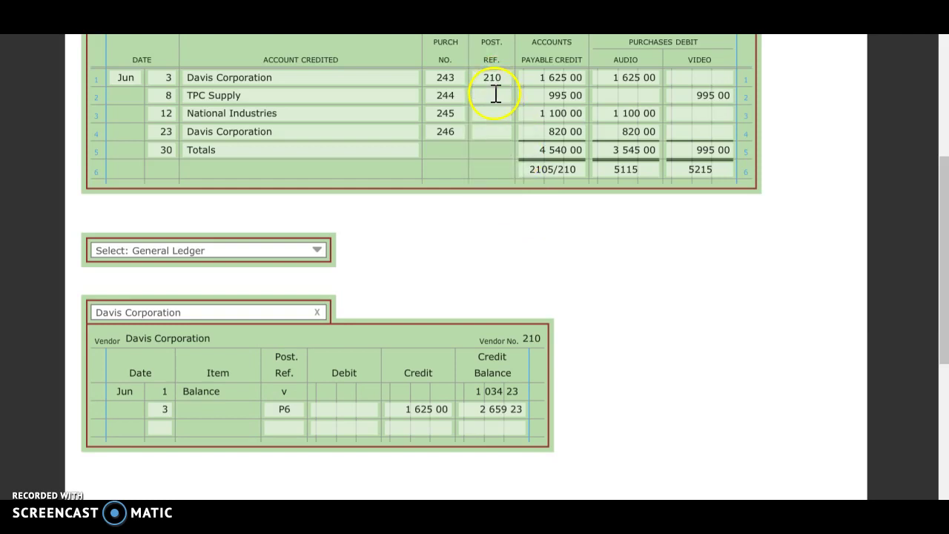
pyautogui.click(497, 99)
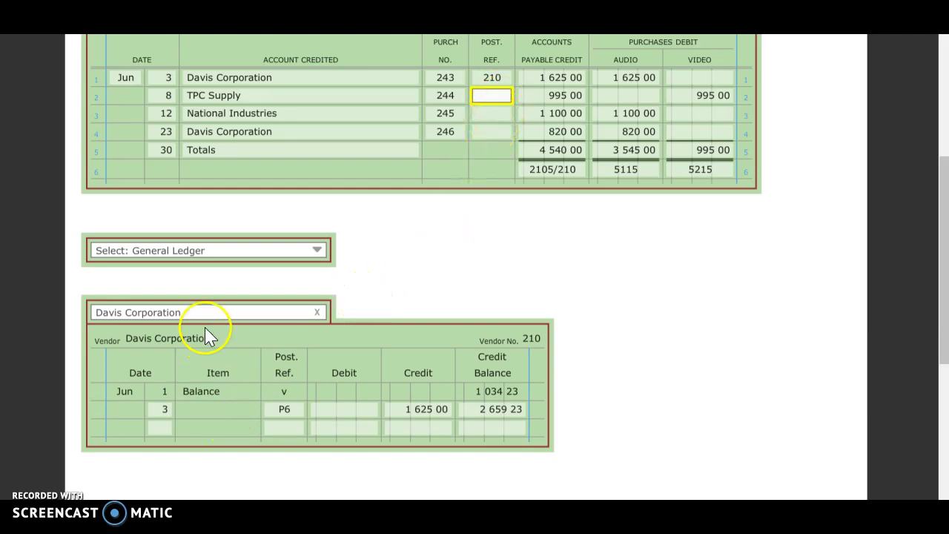
# Step: Post the June 8 purchase to the TPC Supply vendor account with reference P6, a 995 credit and a 3307.41 credit balance
pyautogui.click(178, 313)
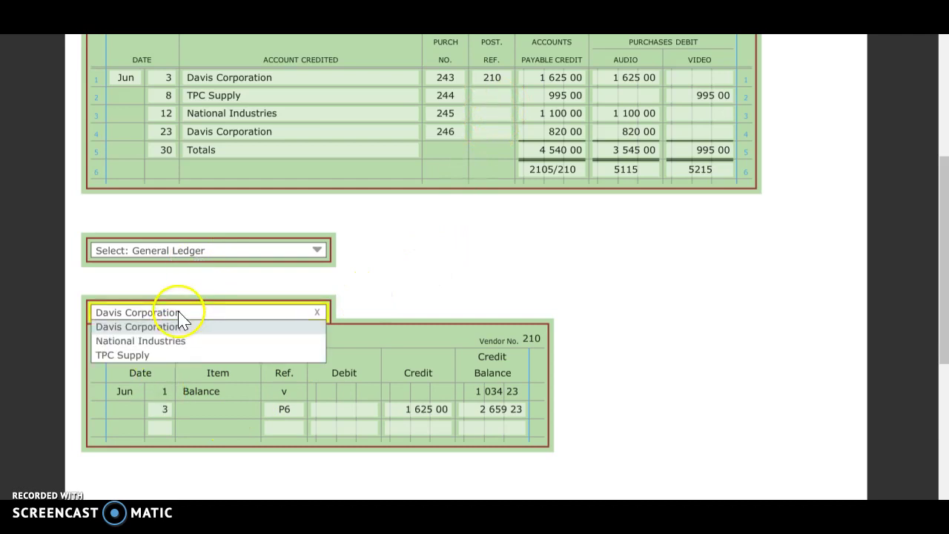
pyautogui.click(184, 357)
pyautogui.click(159, 410)
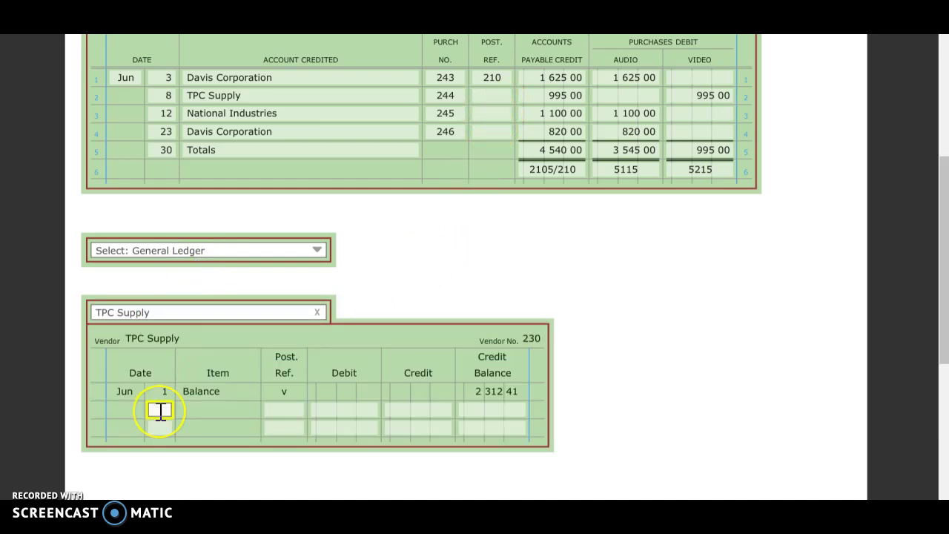
pyautogui.write('8')
pyautogui.press('Tab')
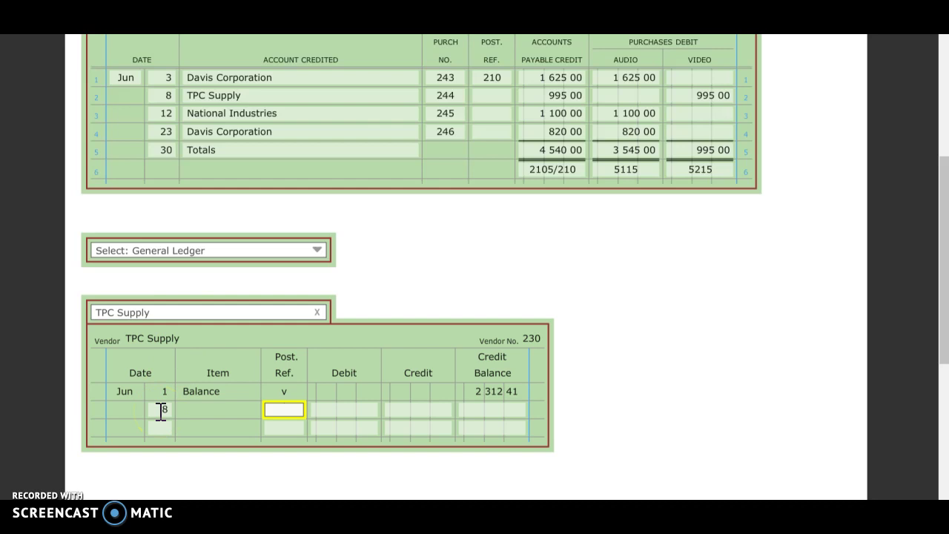
pyautogui.write('P6')
pyautogui.press('Tab')
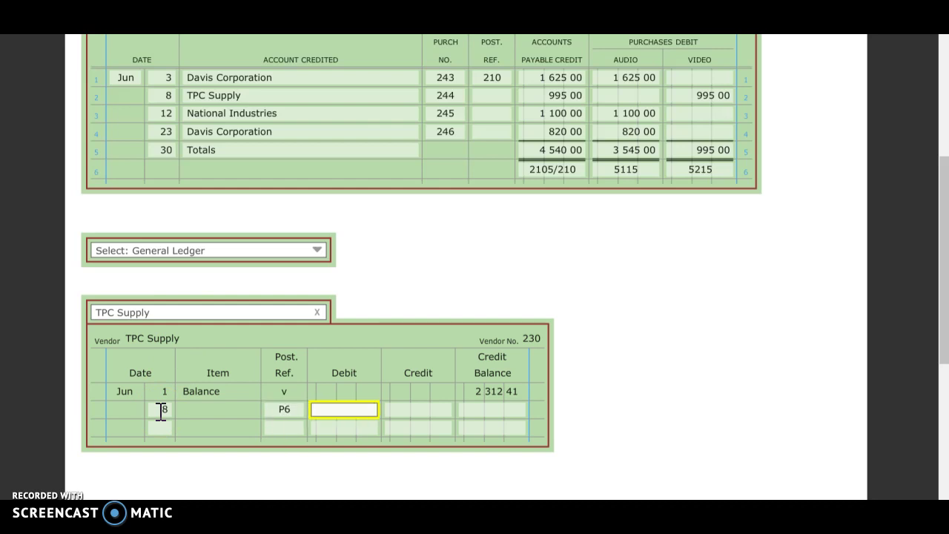
pyautogui.press('Tab')
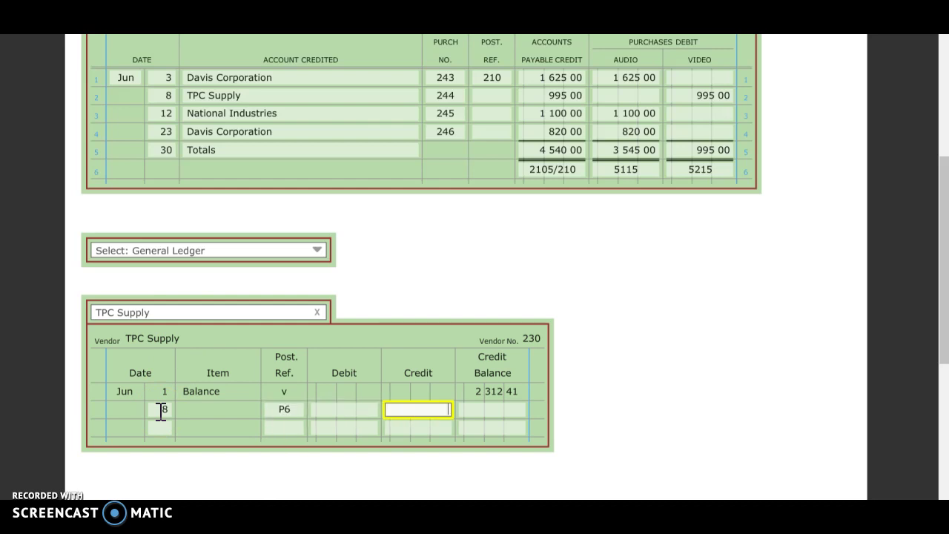
pyautogui.write('995')
pyautogui.press('Tab')
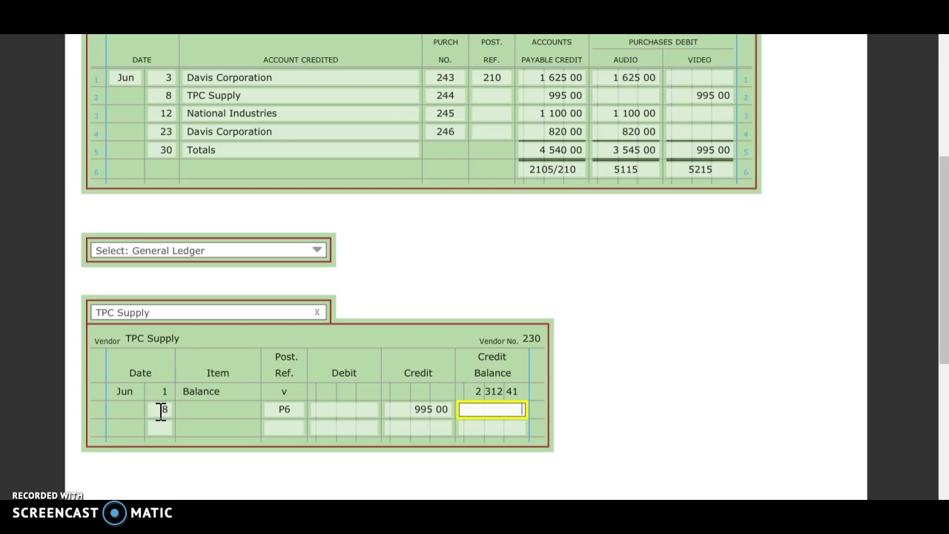
pyautogui.write('3307.41')
# Step: Enter 230 as the posting reference for the June 8 TPC Supply purchase in the purchases journal
pyautogui.click(503, 100)
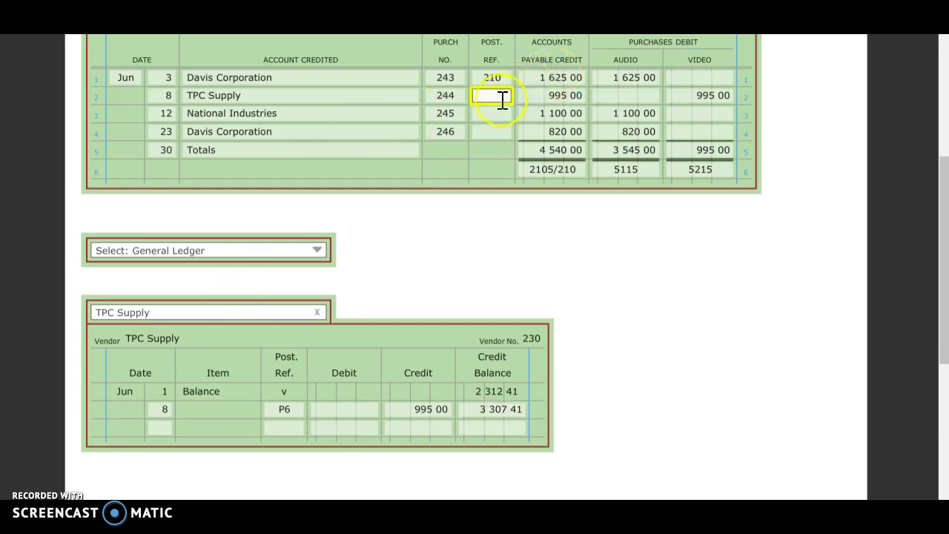
pyautogui.write('230')
pyautogui.press('Tab')
pyautogui.click(504, 112)
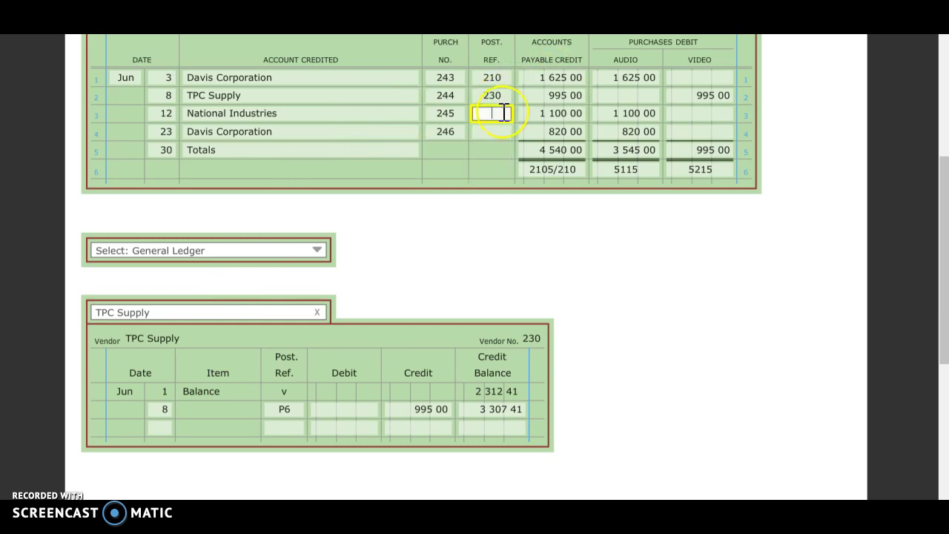
# Step: Post the June 12 purchase to the National Industries vendor account with reference P6, a 1100 credit and a 2002.44 credit balance
pyautogui.click(267, 312)
pyautogui.click(270, 344)
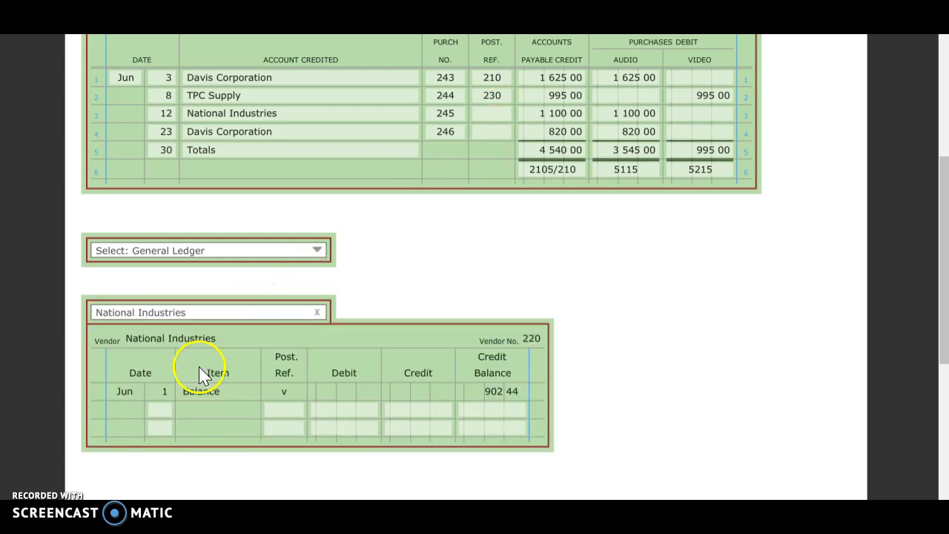
pyautogui.click(169, 407)
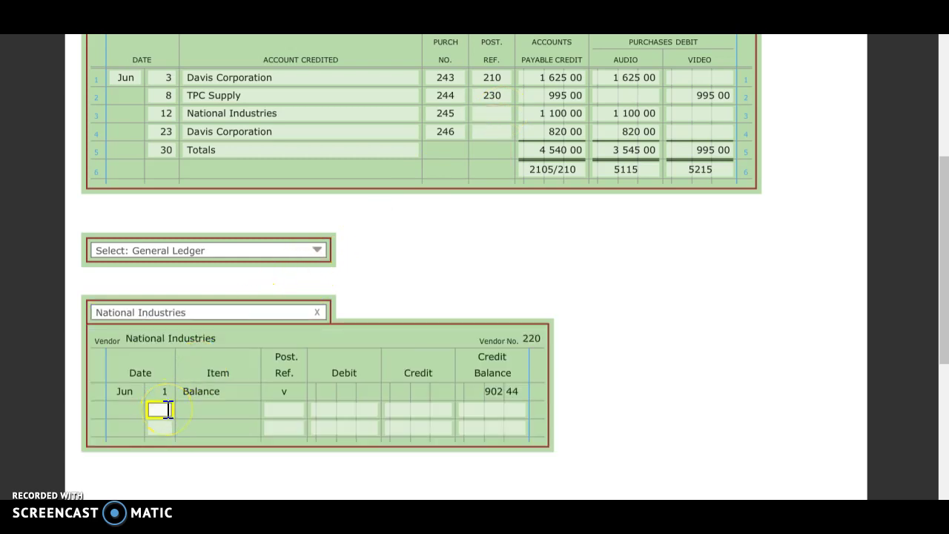
pyautogui.write('12')
pyautogui.press('Tab')
pyautogui.write('P6')
pyautogui.press('Tab')
pyautogui.press('Tab')
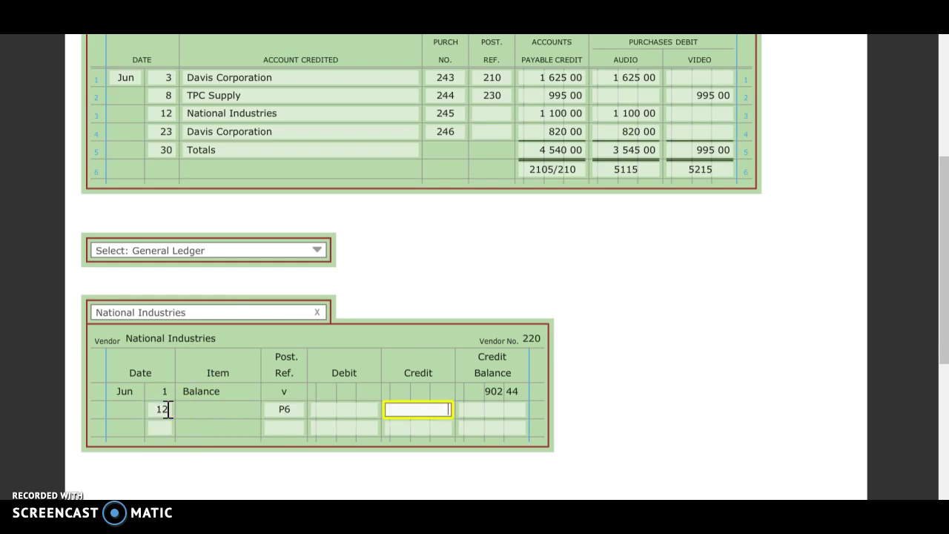
pyautogui.write('1 100')
pyautogui.press('Tab')
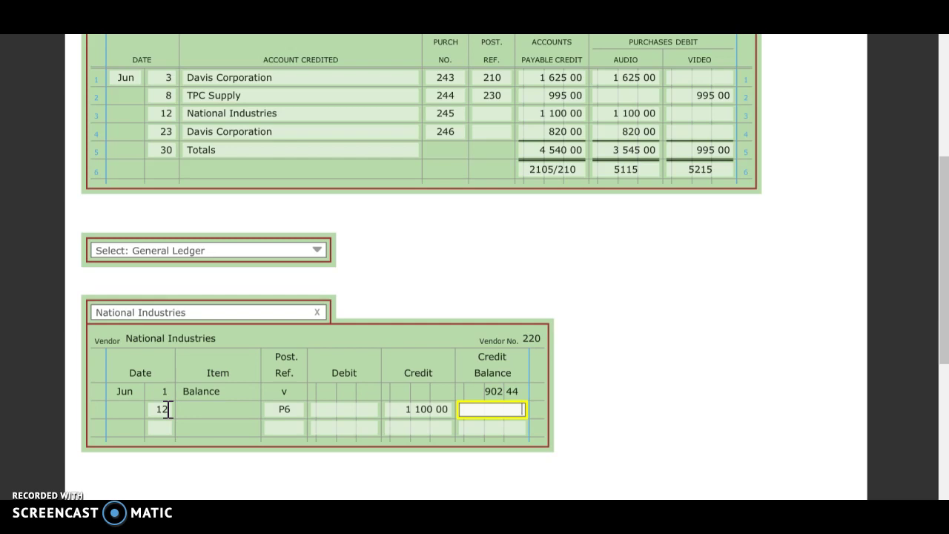
pyautogui.write('2002.44')
# Step: Enter 220 as the posting reference for the June 12 National Industries purchase in the purchases journal
pyautogui.click(492, 113)
pyautogui.write('220')
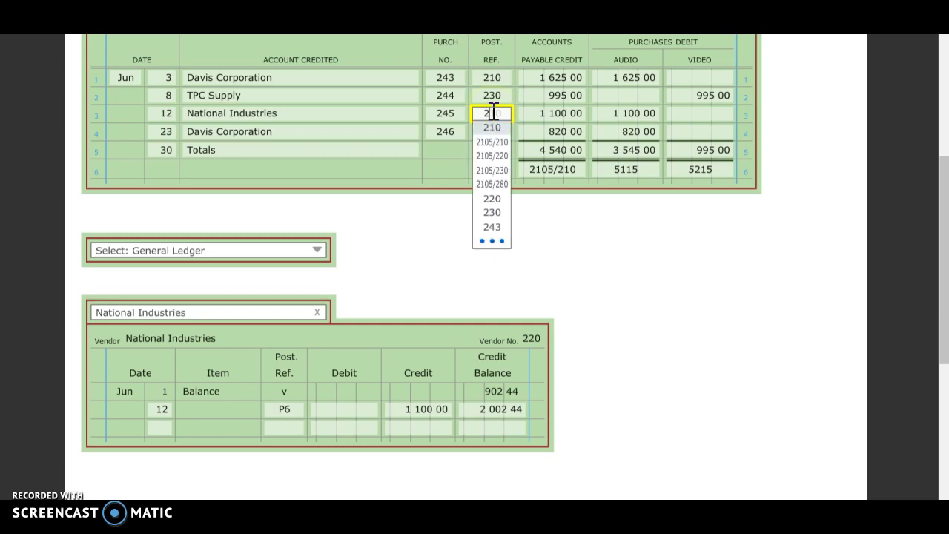
pyautogui.press('Tab')
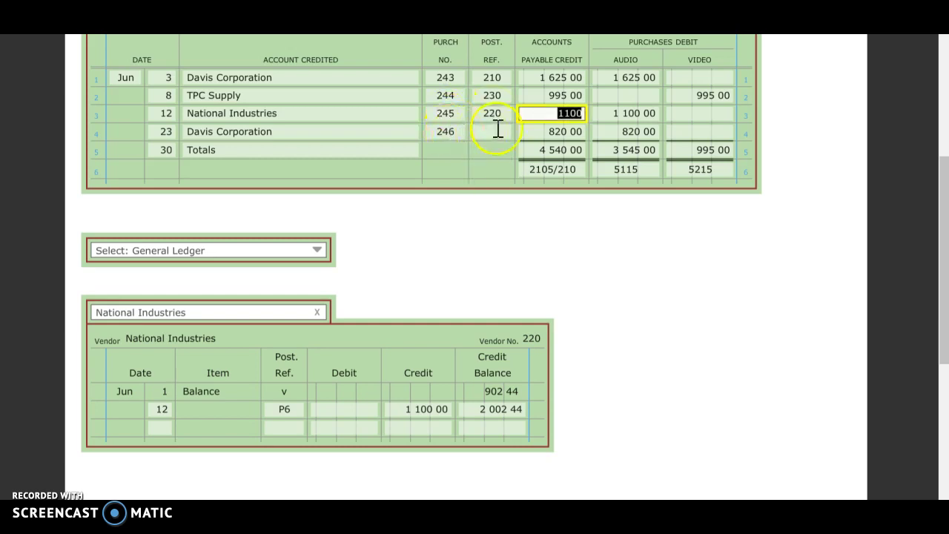
pyautogui.click(496, 131)
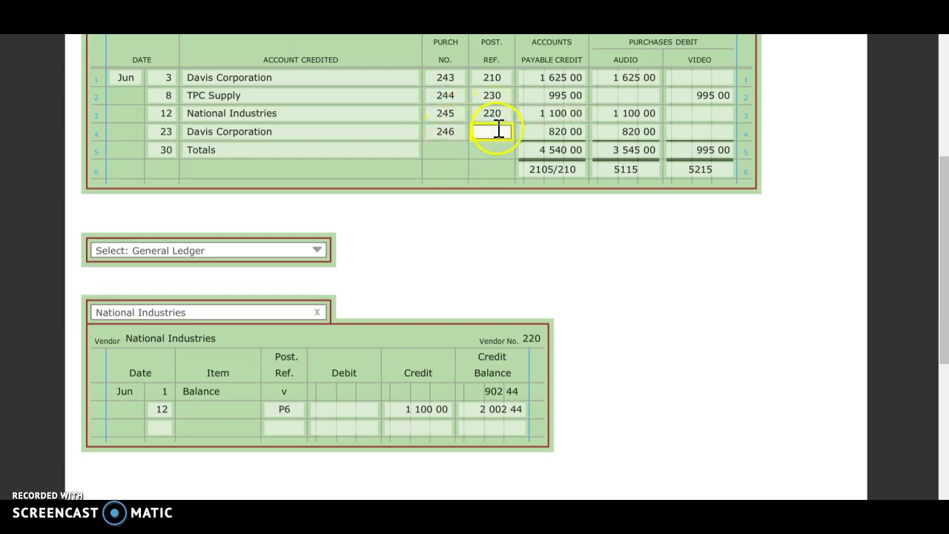
# Step: Post the June 23 purchase to the Davis Corporation vendor account with reference P6, an 820 credit and a 3479.23 credit balance
pyautogui.click(288, 315)
pyautogui.click(286, 326)
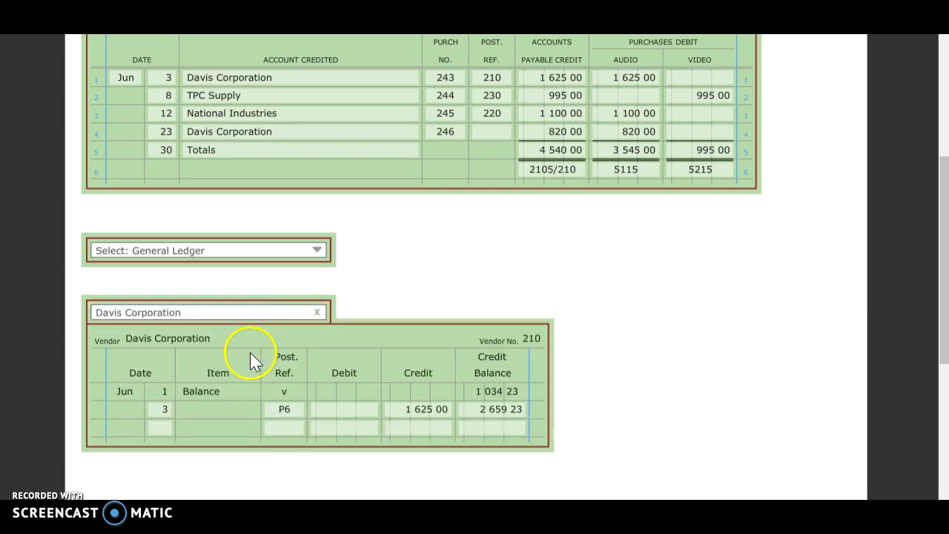
pyautogui.click(160, 427)
pyautogui.write('23')
pyautogui.press('Tab')
pyautogui.write('P')
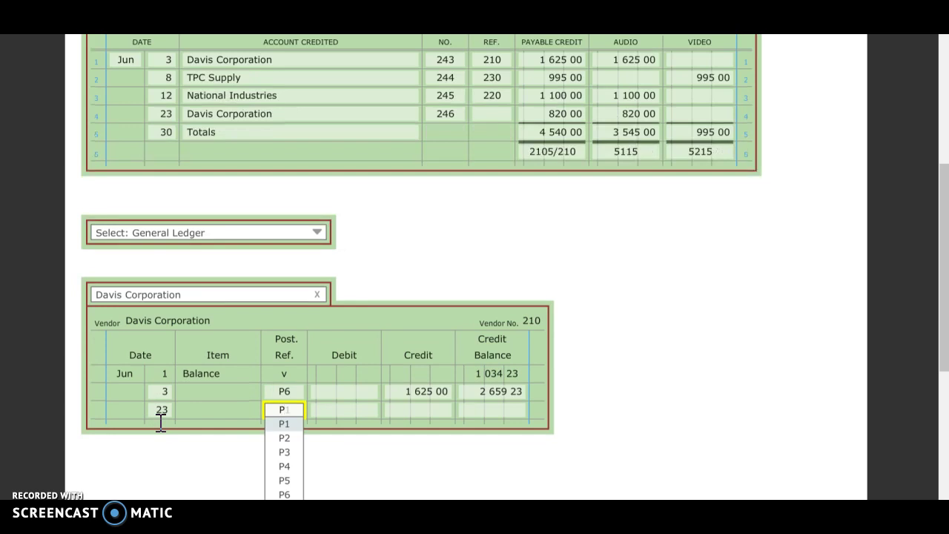
pyautogui.write('6')
pyautogui.press('Tab')
pyautogui.press('Tab')
pyautogui.write('820')
pyautogui.press('Tab')
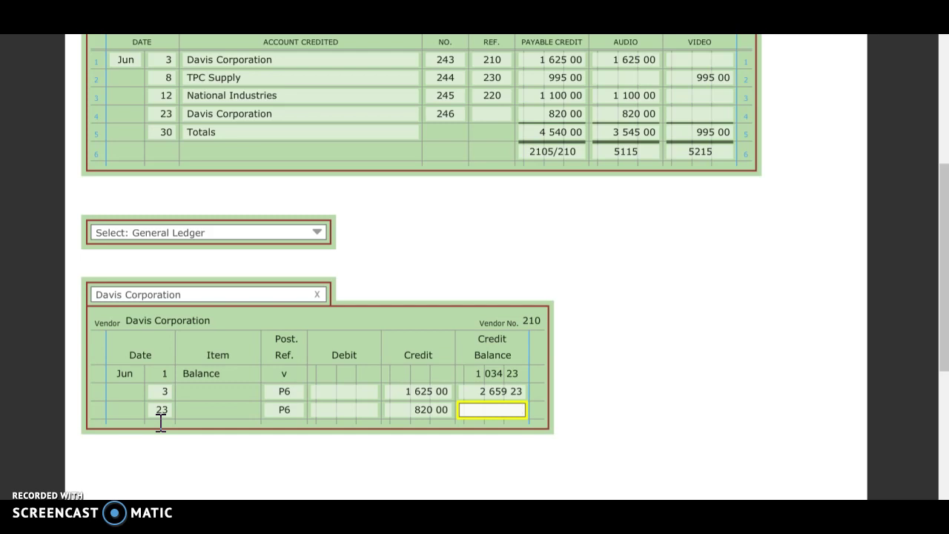
pyautogui.write('3479.23')
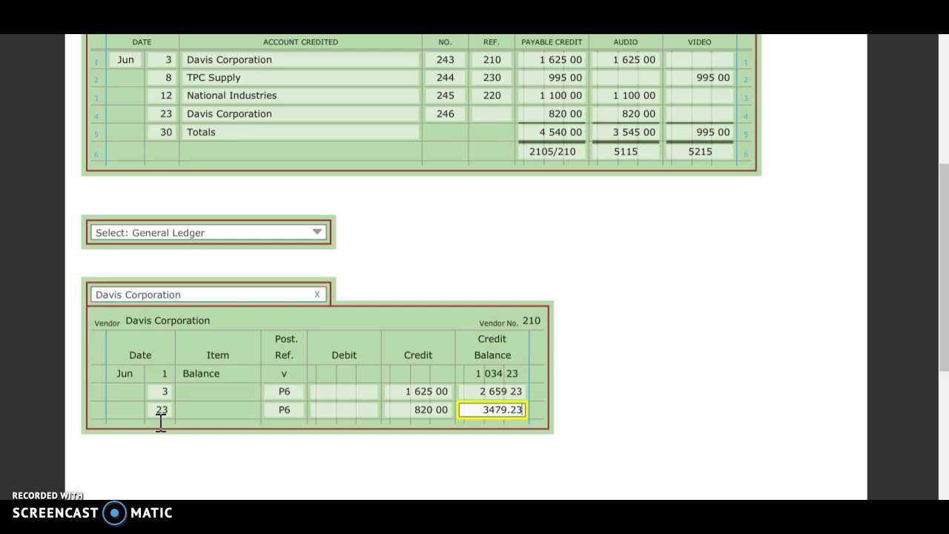
# Step: Enter 210 as the posting reference for the June 23 Davis Corporation purchase in the purchases journal
pyautogui.click(496, 114)
pyautogui.write('210')
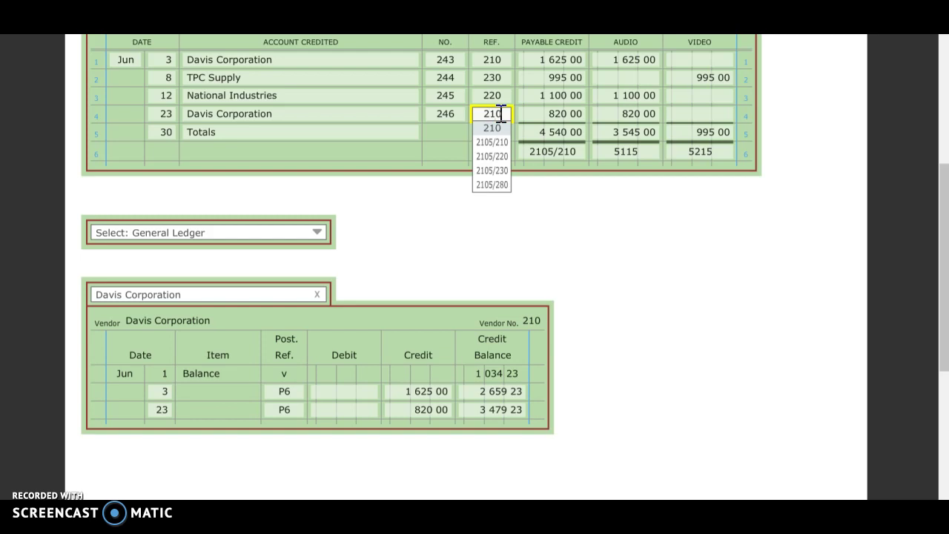
pyautogui.press('Tab')
pyautogui.click(643, 231)
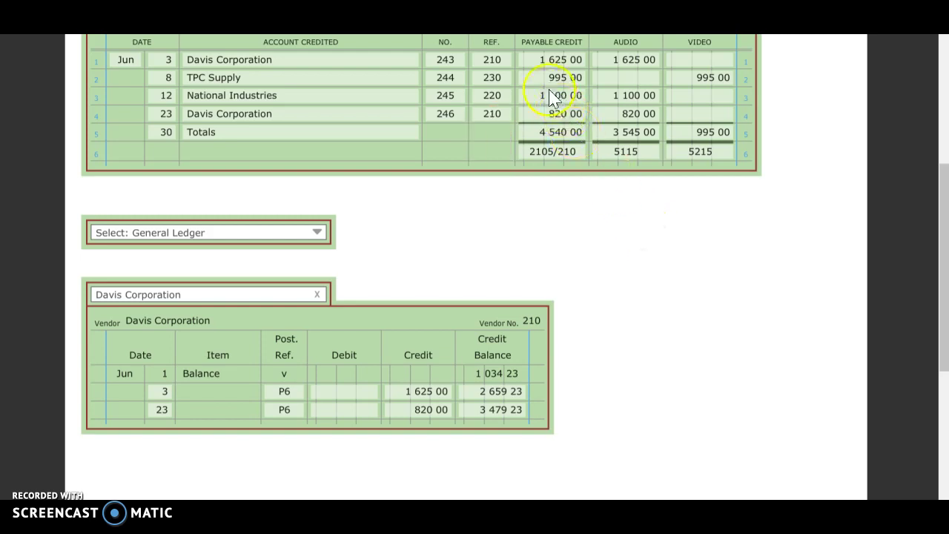
# Step: Switch the displayed journal from the Purchases Journal to the General Journal
pyautogui.scroll(1, 699, 303)
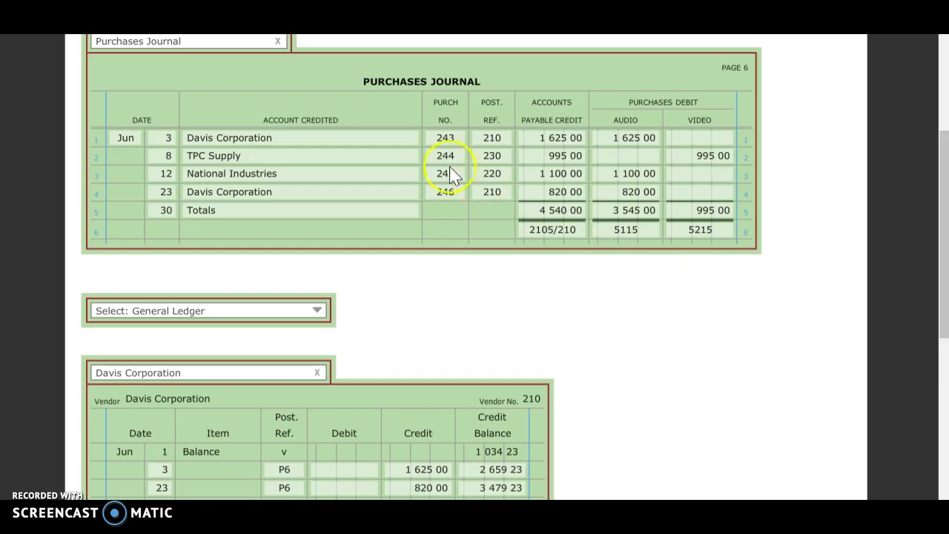
pyautogui.click(234, 44)
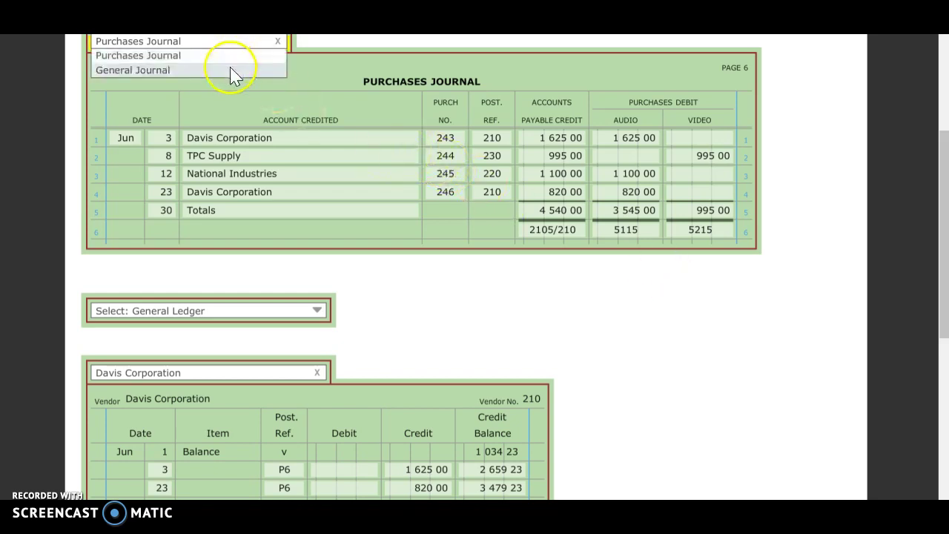